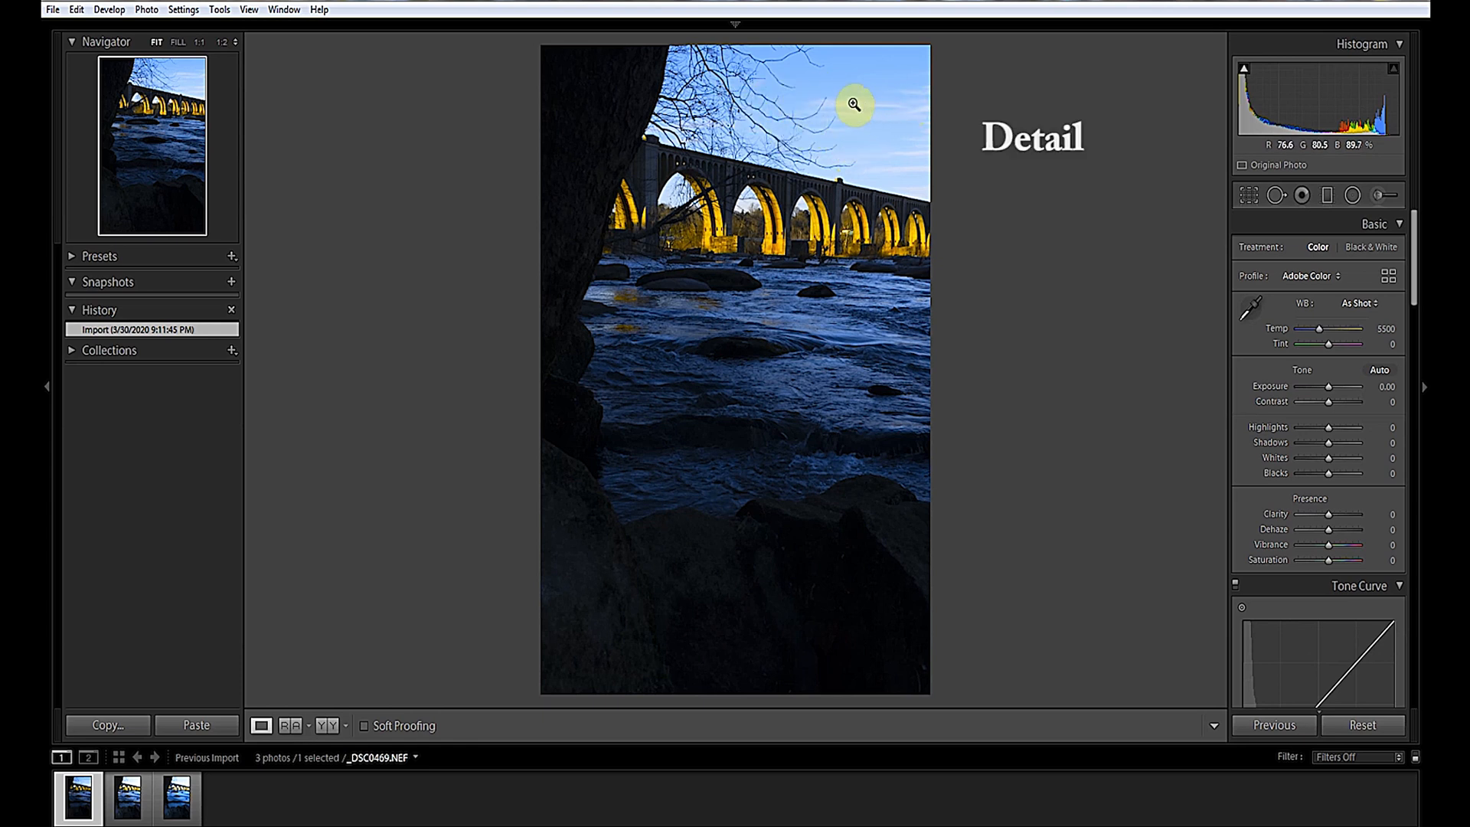
Step: Compare the three exposures _DSC0469.NEF, _DSC0471.NEF and _DSC0472.NEF in the Develop view
{"action": "left_click", "coordinate": [147, 812]}
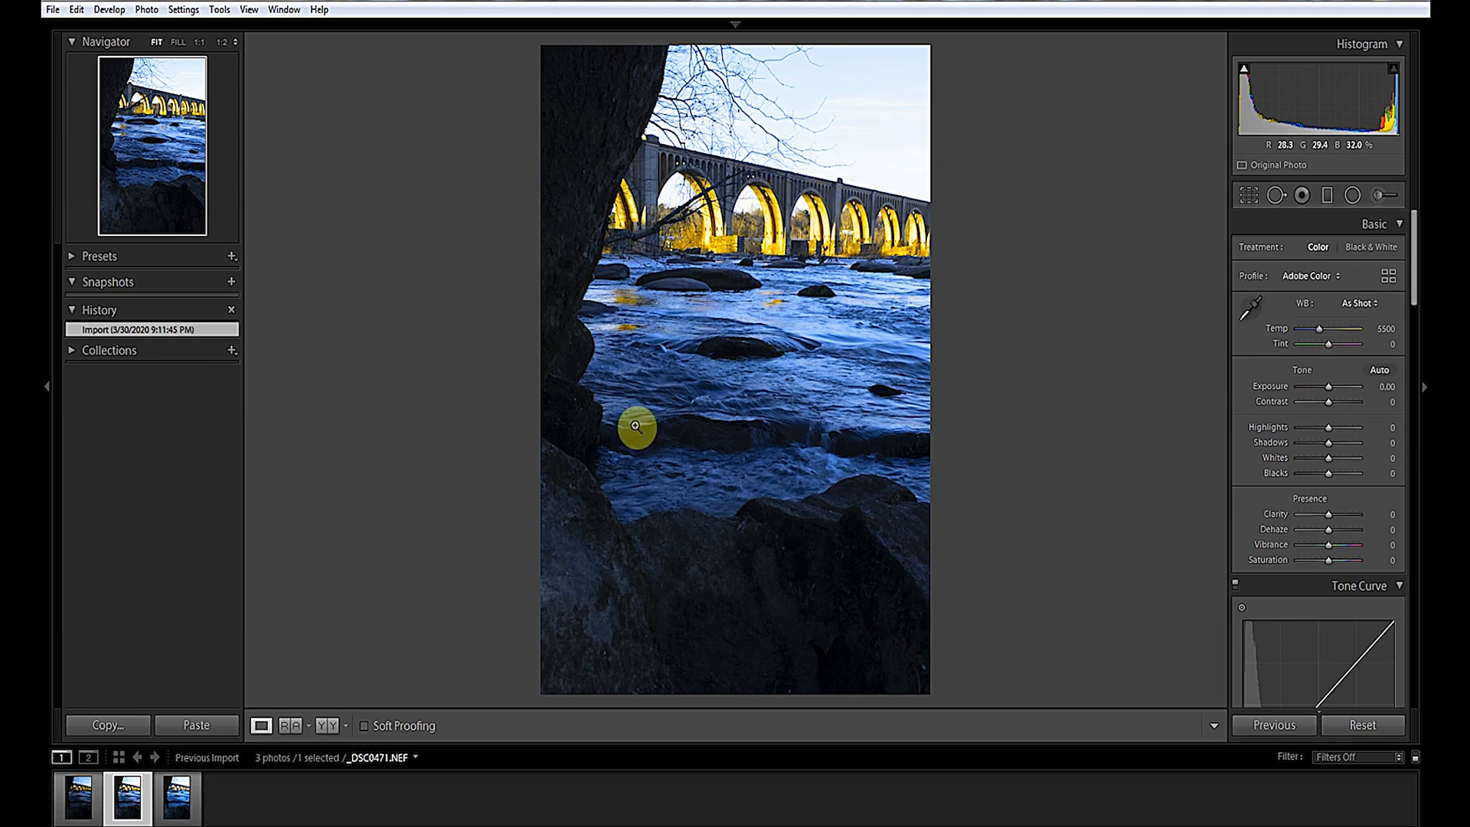
{"action": "left_click", "coordinate": [192, 808]}
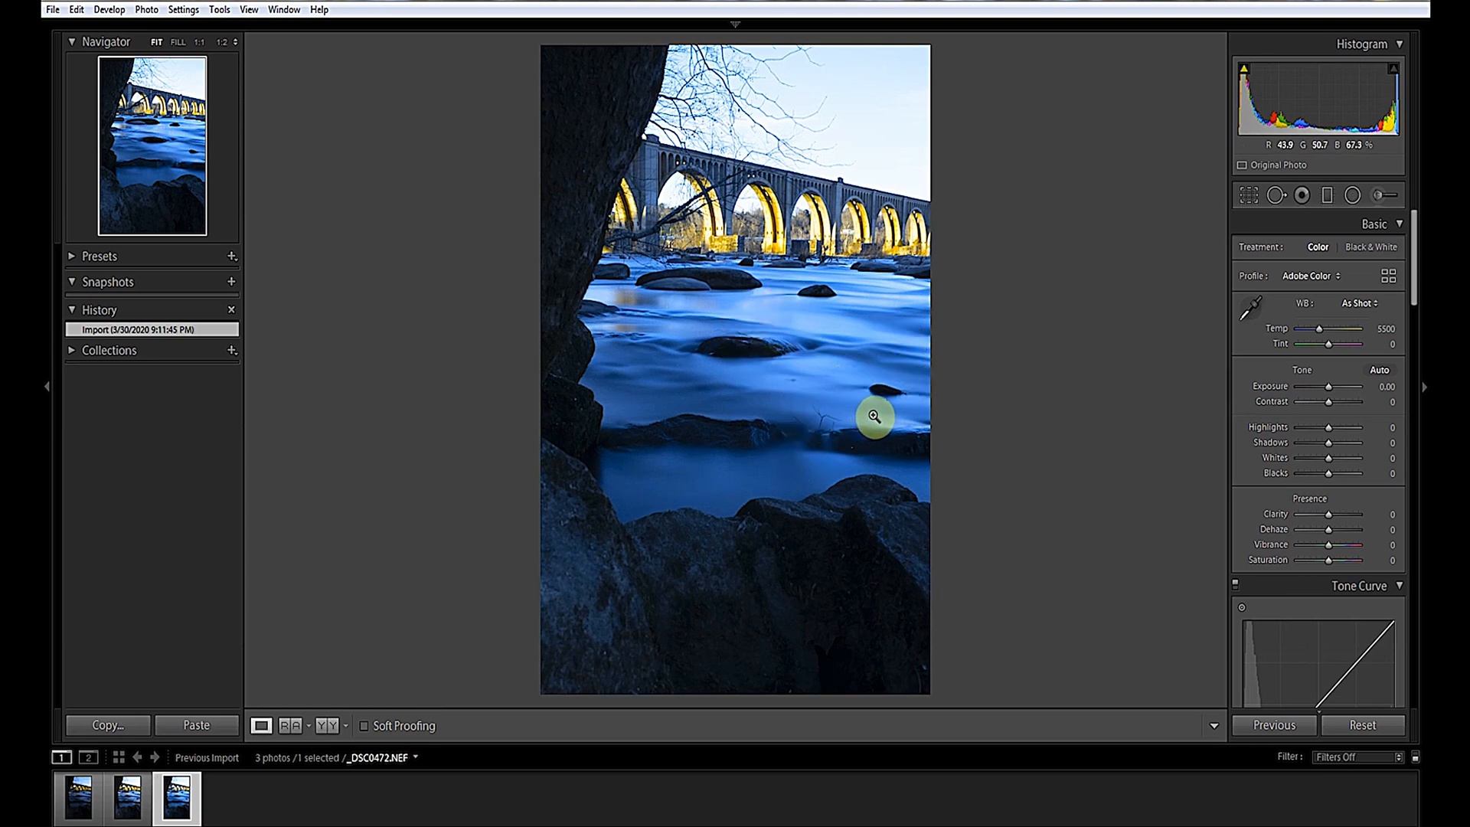
{"action": "left_click", "coordinate": [93, 809]}
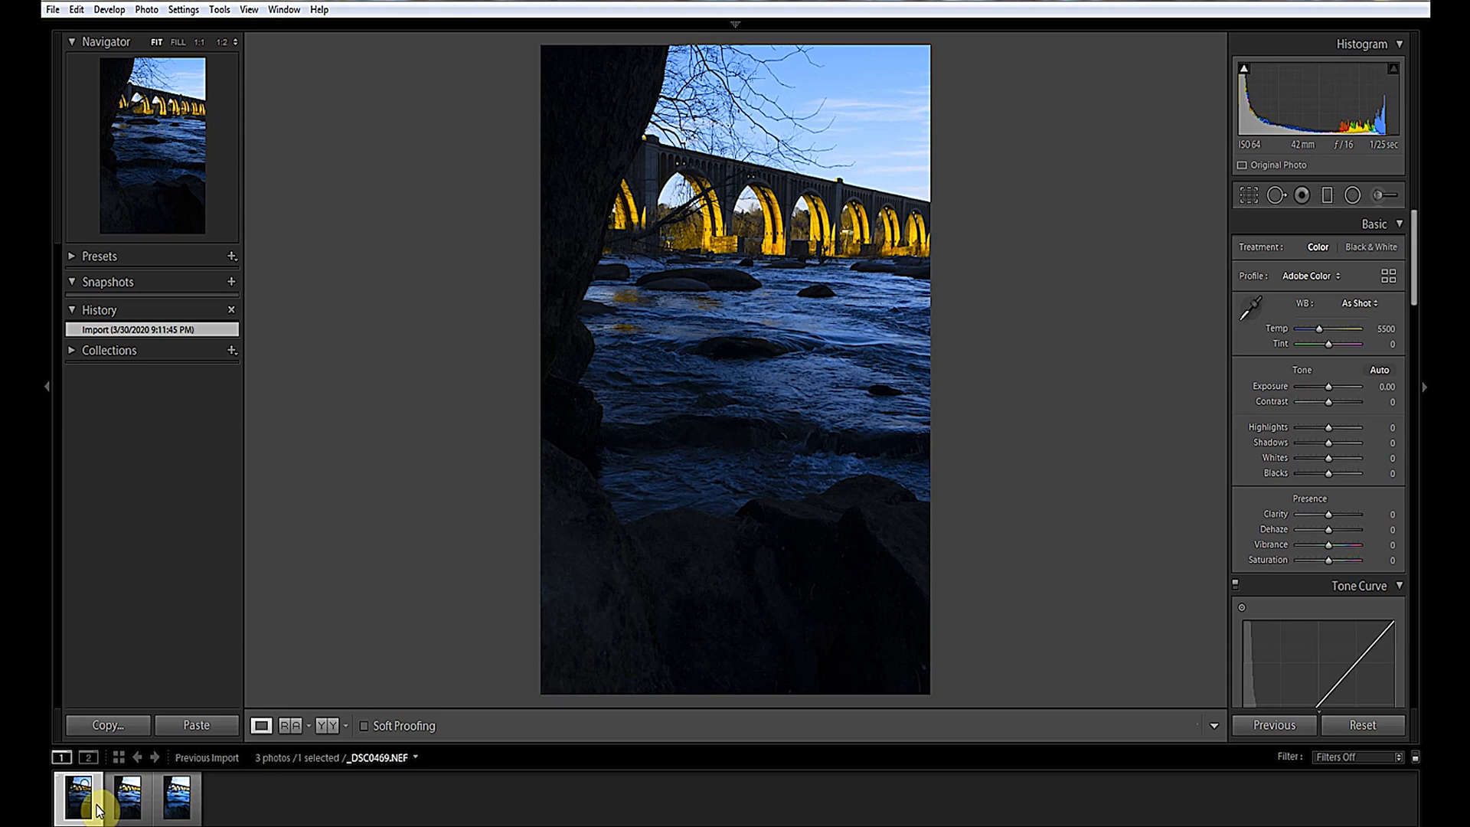
Step: Select all three bridge exposures and open them together as layers in Photoshop
{"action": "left_click", "coordinate": [96, 811]}
{"action": "left_click", "coordinate": [196, 811]}
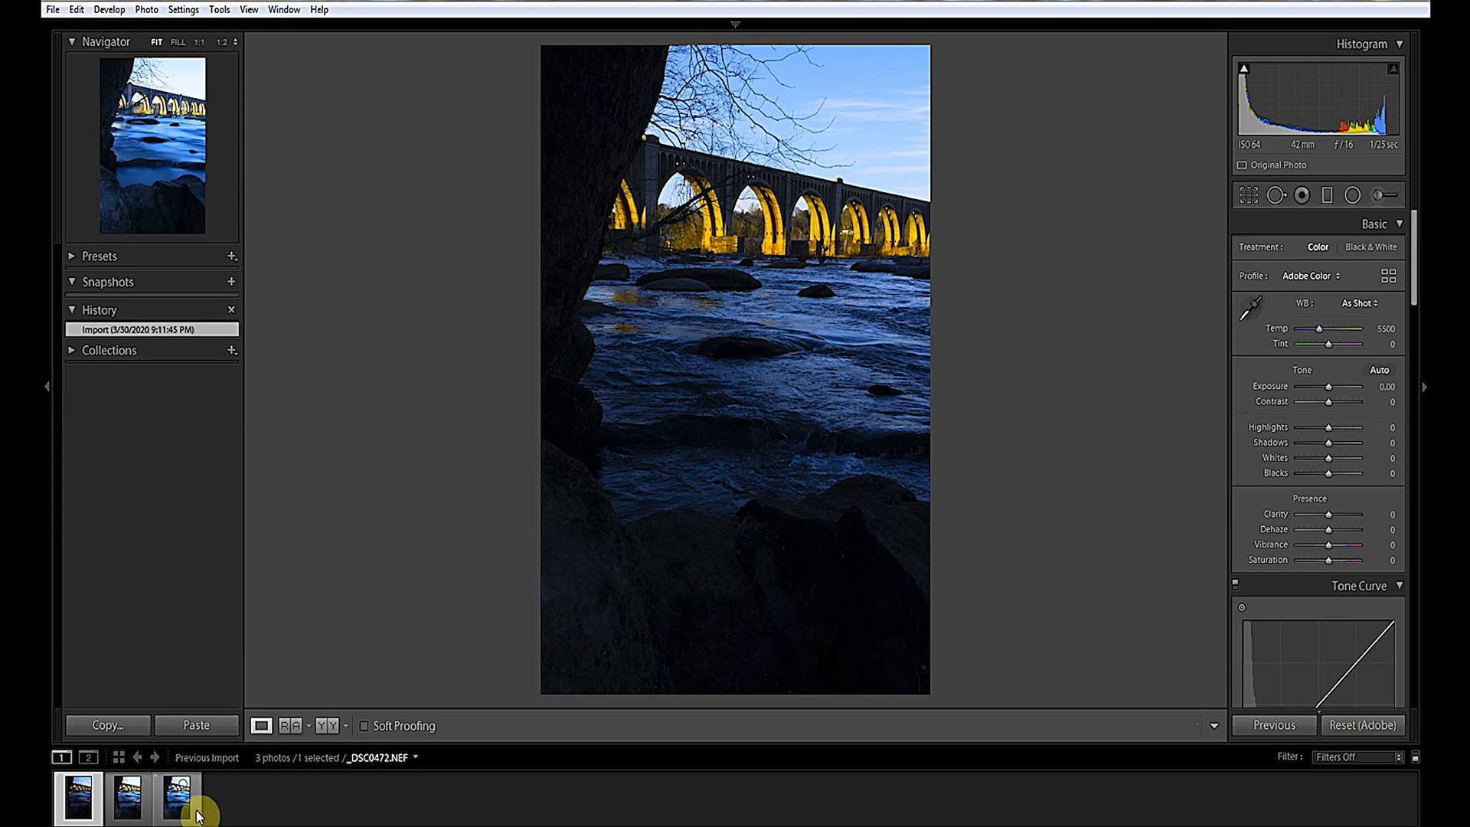
{"action": "left_click", "coordinate": [196, 813], "text": "shift"}
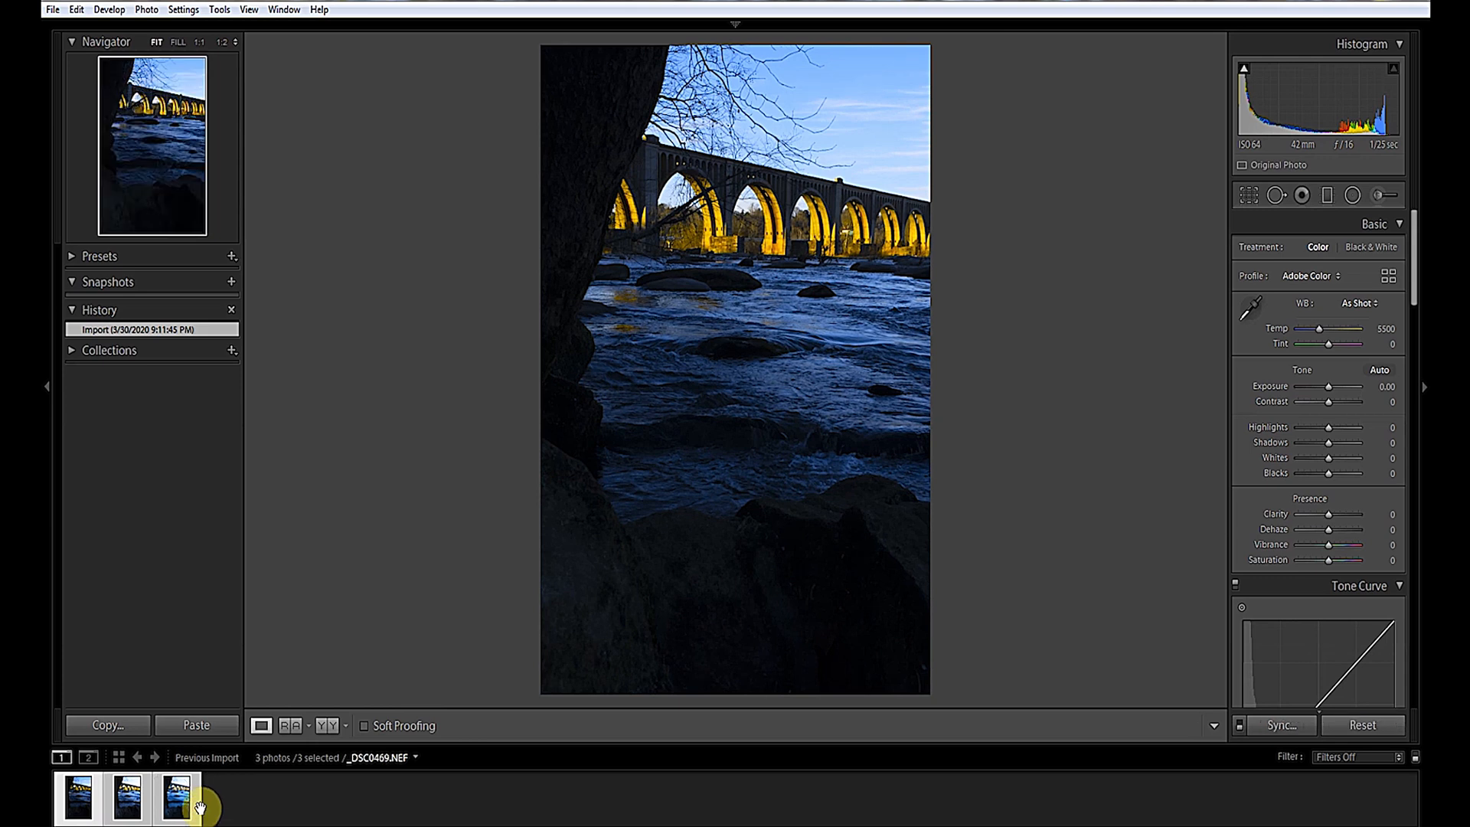
{"action": "right_click", "coordinate": [197, 804]}
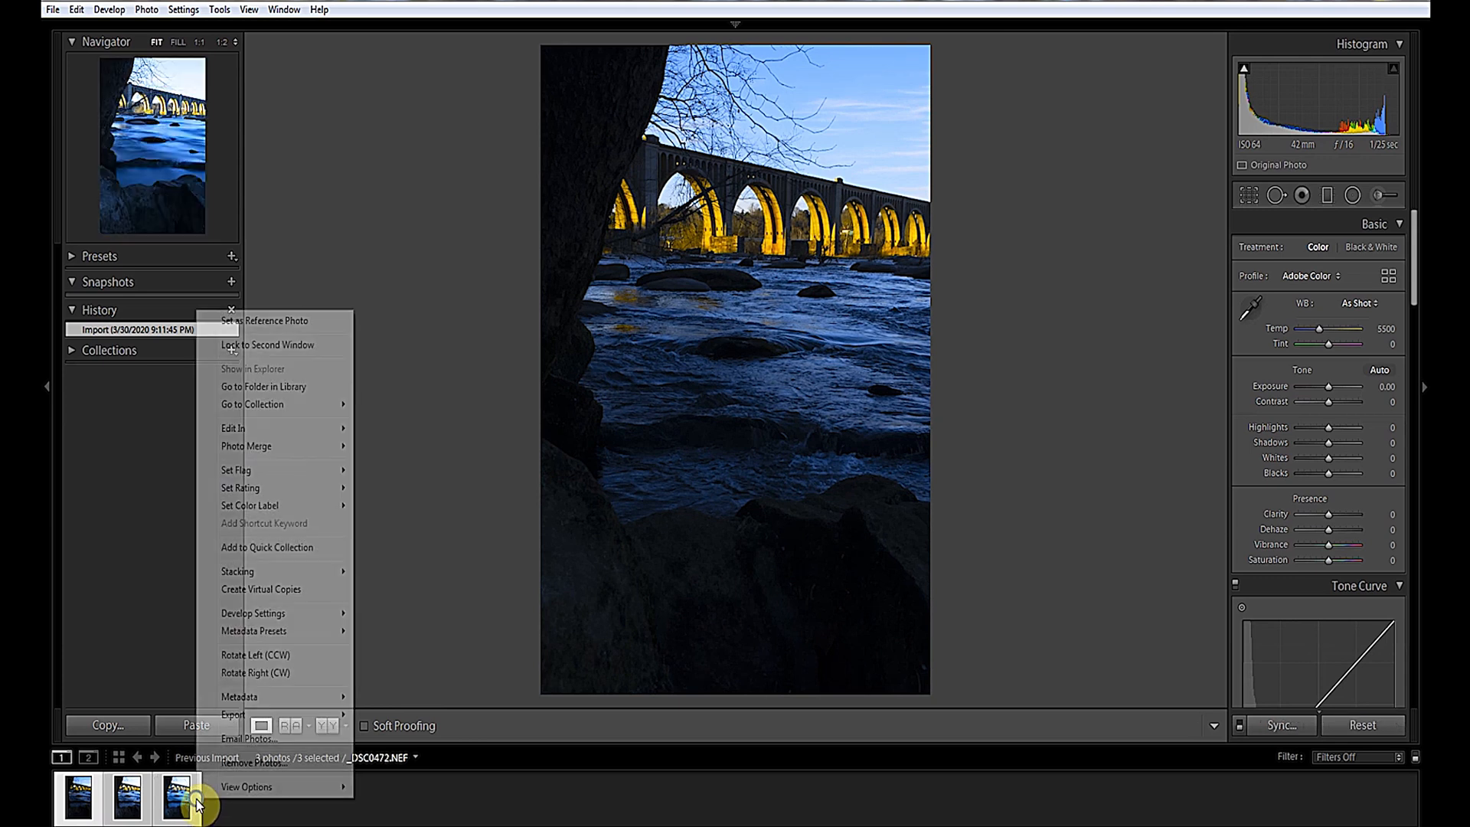
{"action": "mouse_move", "coordinate": [252, 431]}
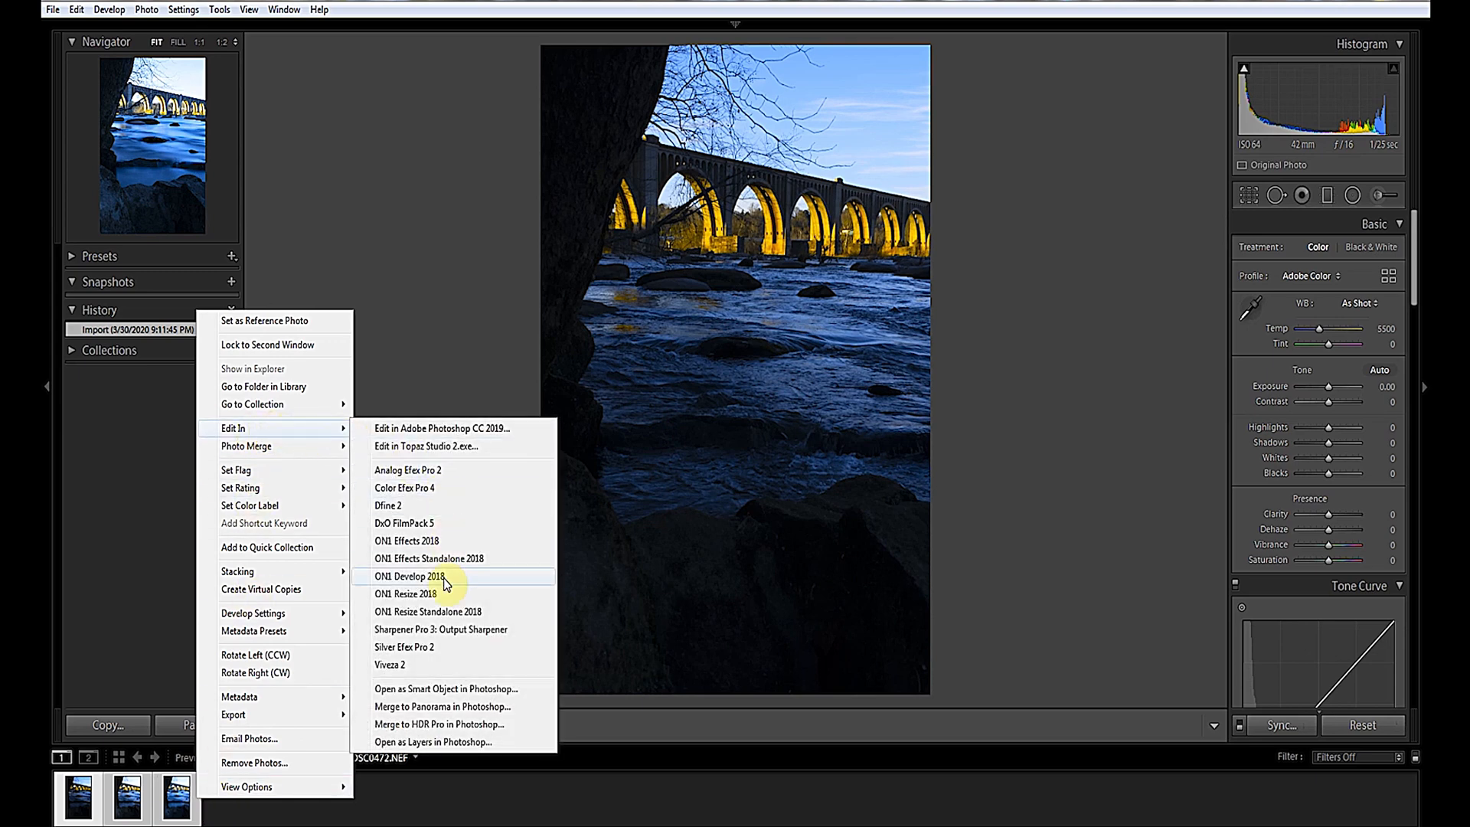
{"action": "left_click", "coordinate": [443, 743]}
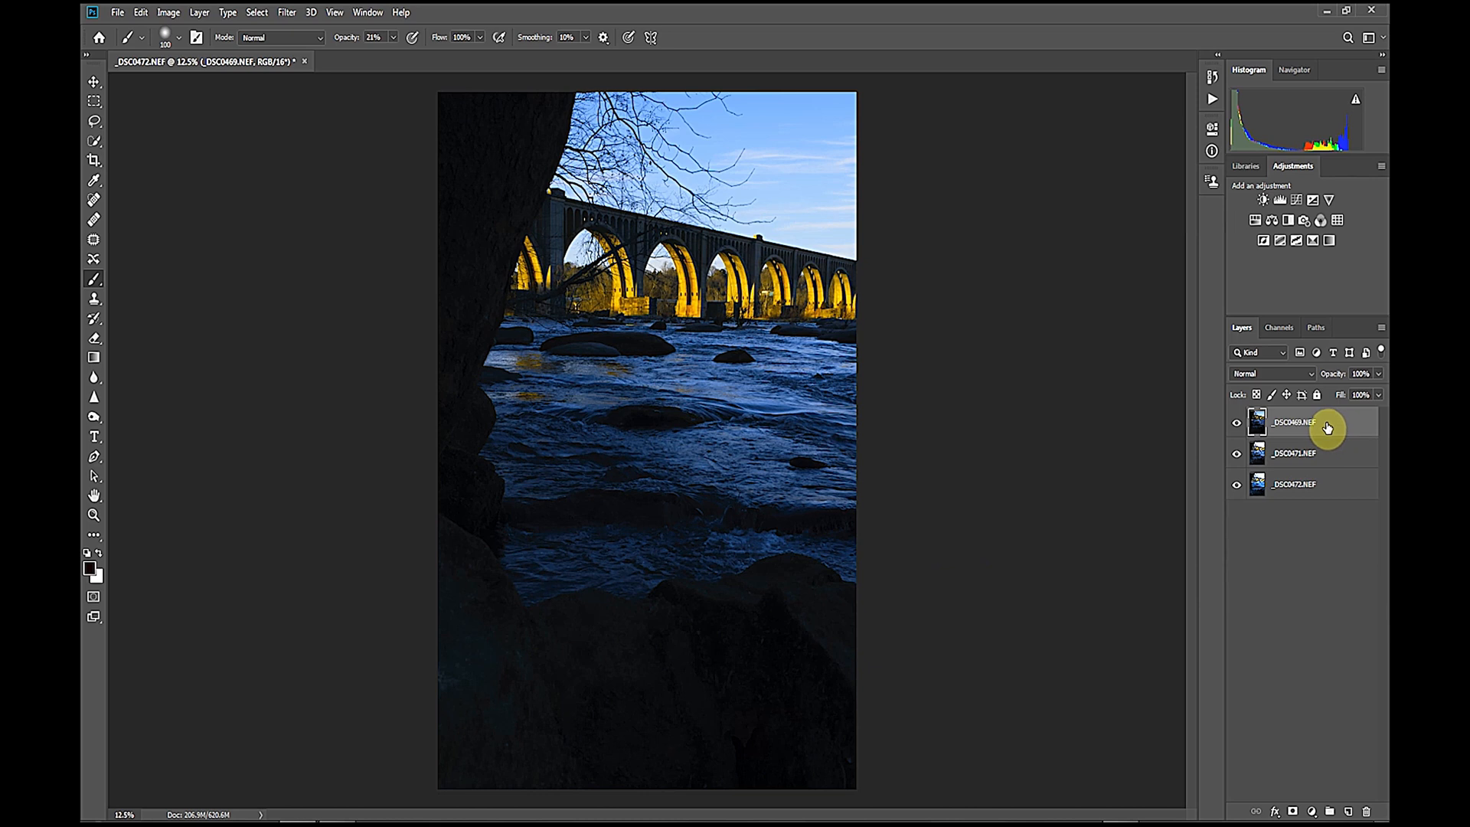
Step: Auto-align all three photo layers using the Auto projection
{"action": "left_click", "coordinate": [1325, 496], "text": "shift"}
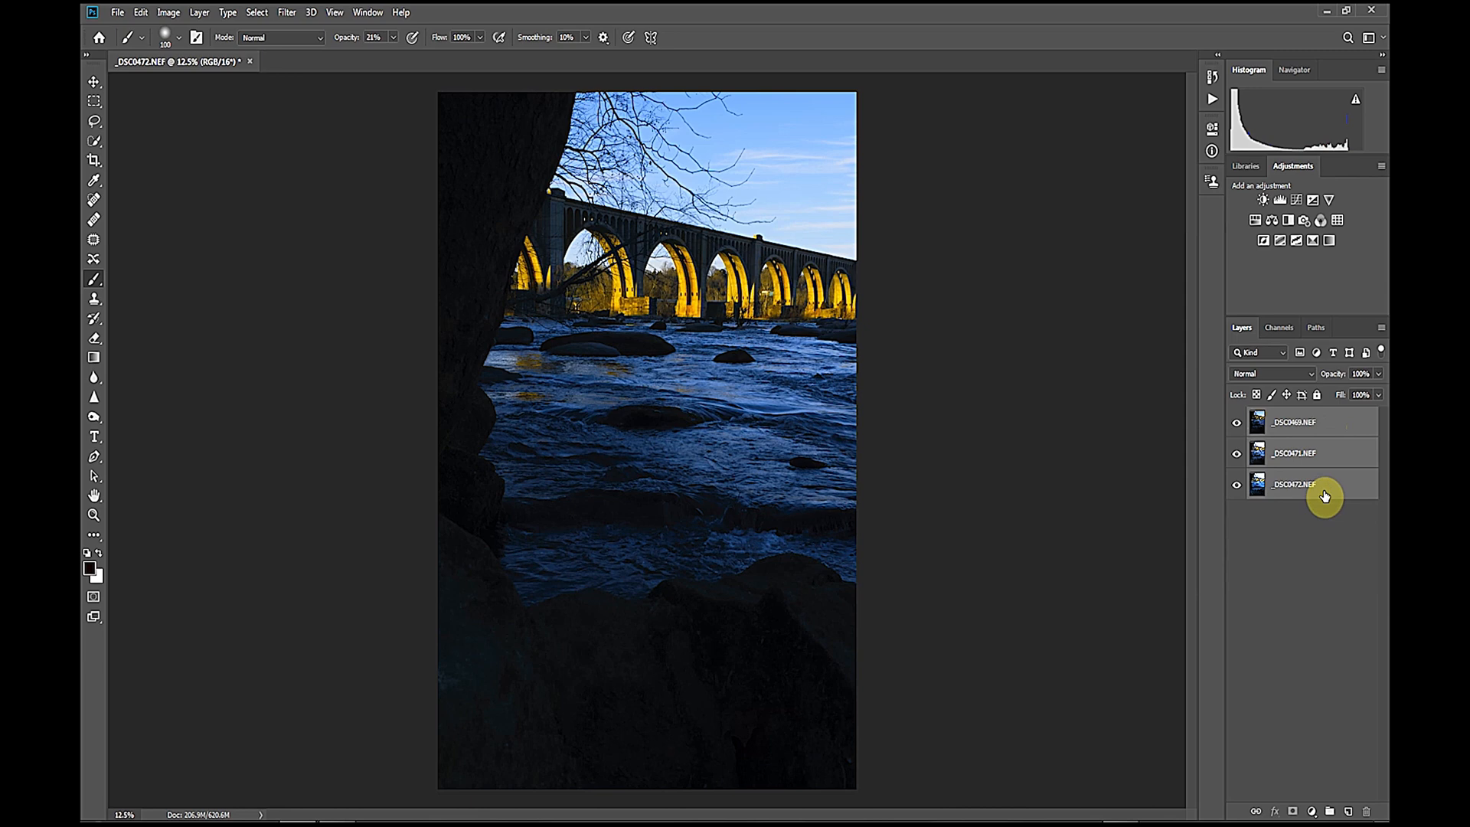
{"action": "left_click", "coordinate": [142, 17]}
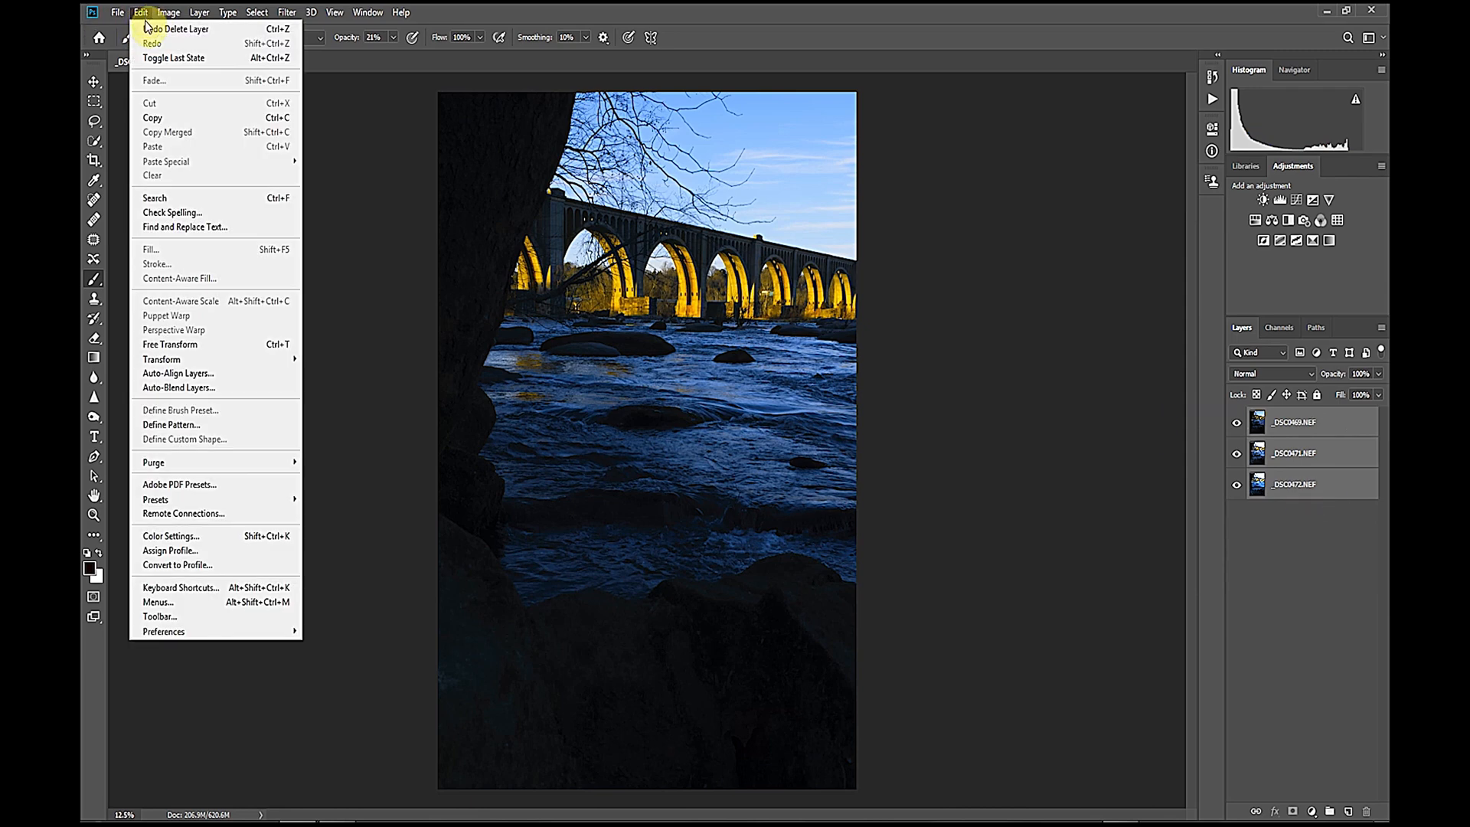
{"action": "mouse_move", "coordinate": [181, 367]}
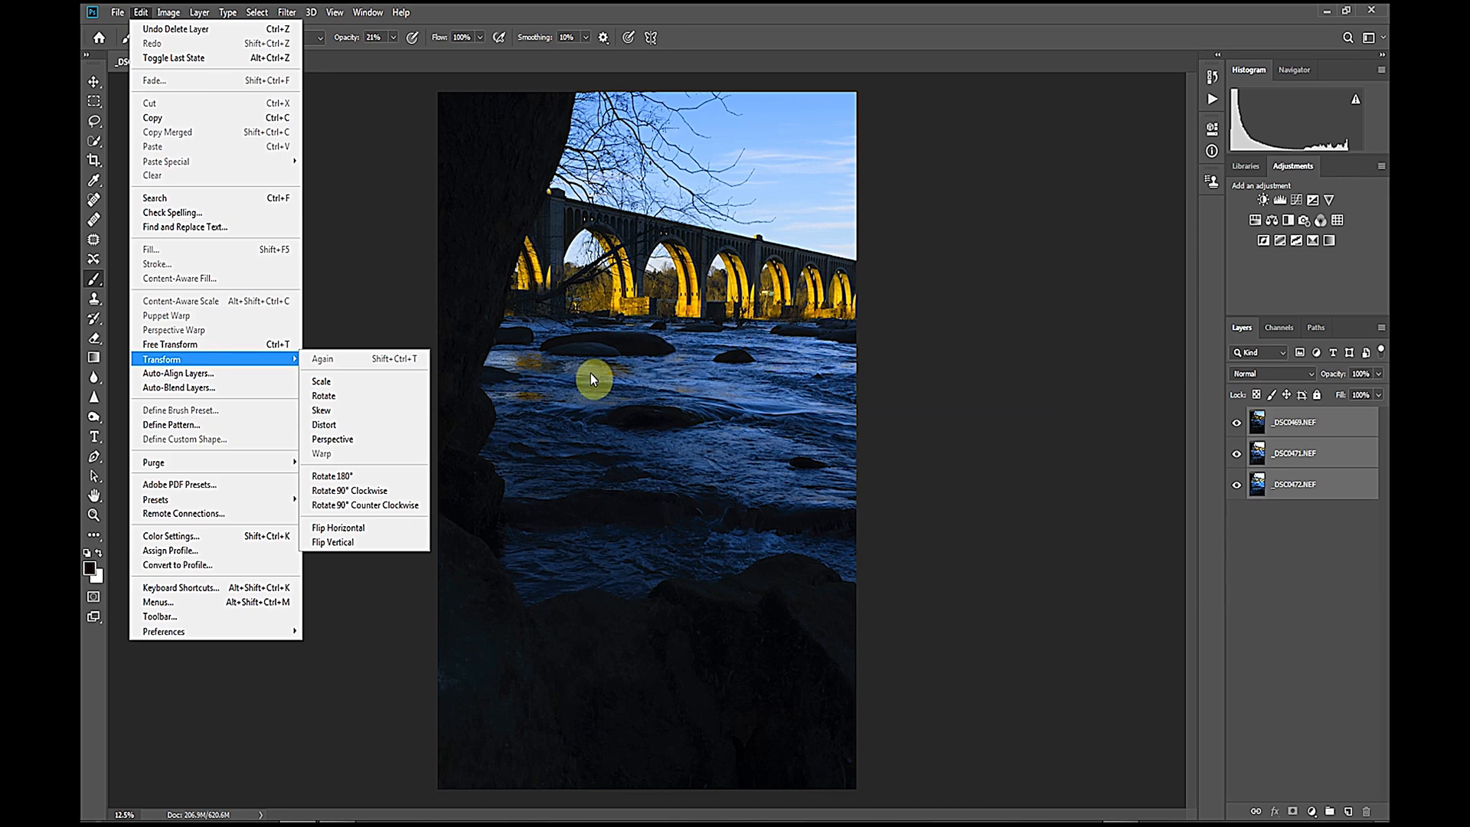
{"action": "left_click", "coordinate": [190, 375]}
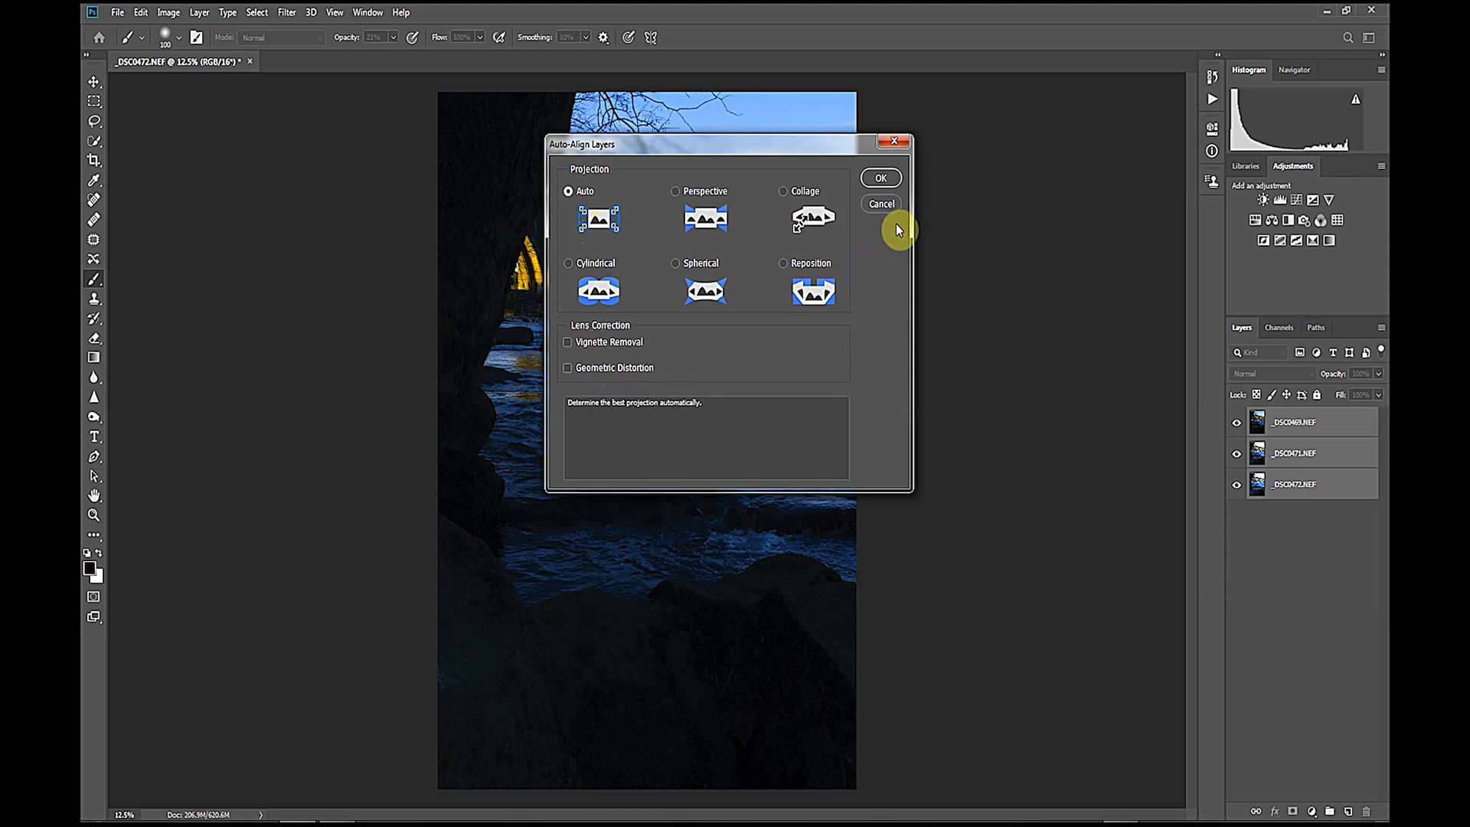
{"action": "left_click", "coordinate": [881, 181]}
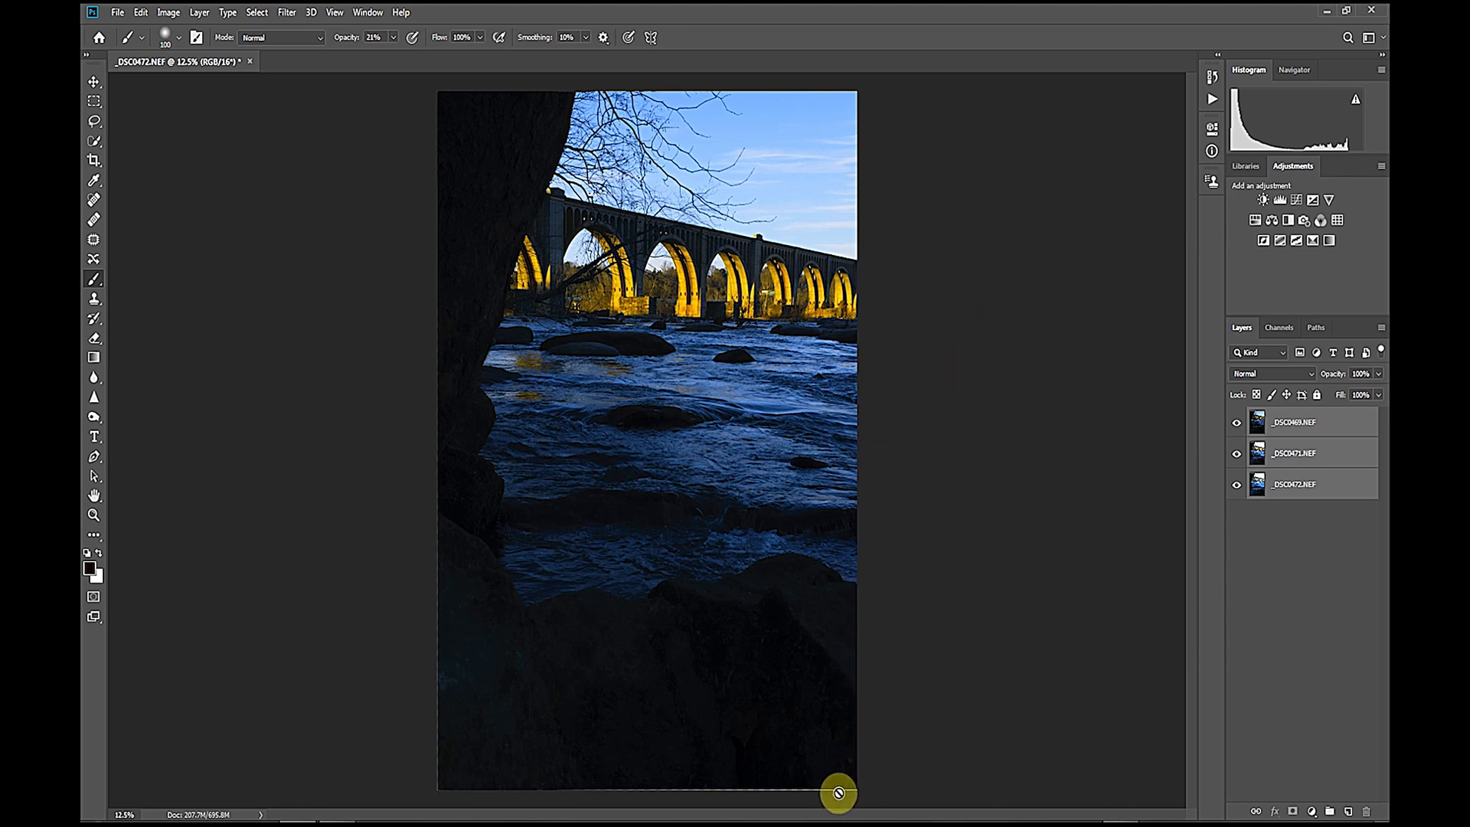
Step: Crop the image slightly to trim the uneven edges left by the alignment
{"action": "left_click", "coordinate": [1327, 490]}
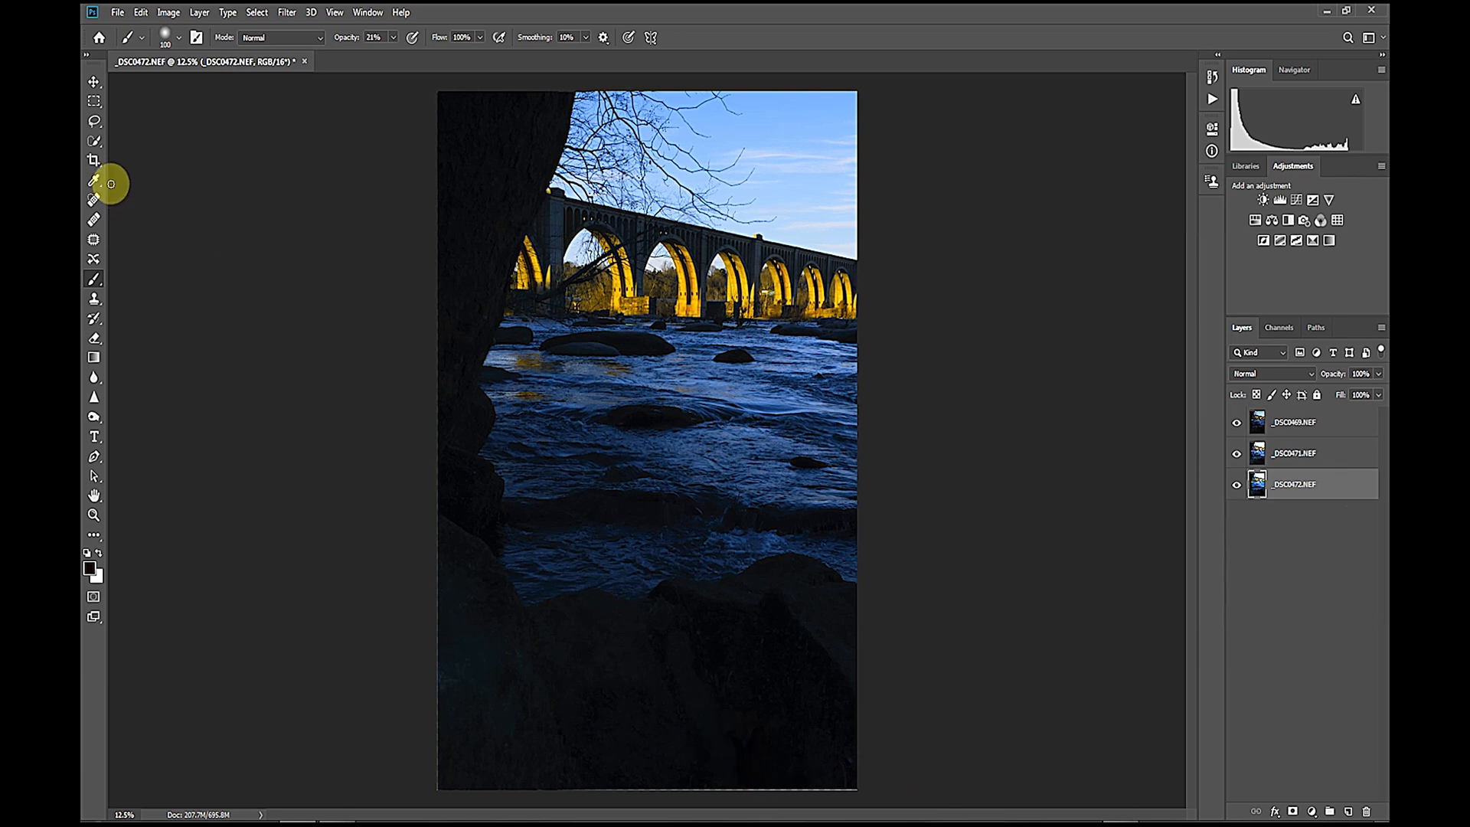
{"action": "left_click", "coordinate": [93, 160]}
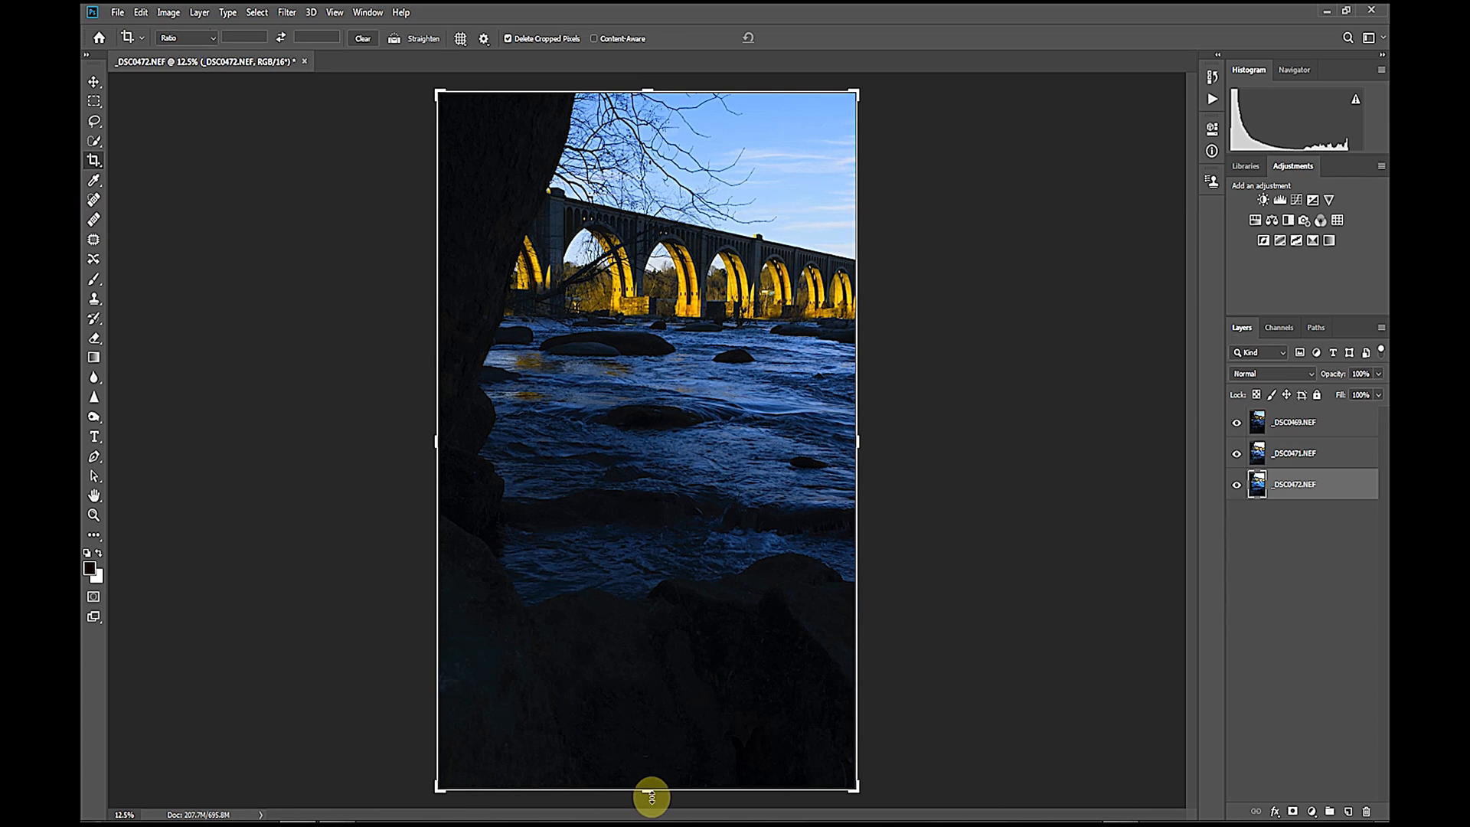
{"action": "left_click_drag", "start_coordinate": [646, 791], "coordinate": [648, 789]}
{"action": "key", "text": "Return"}
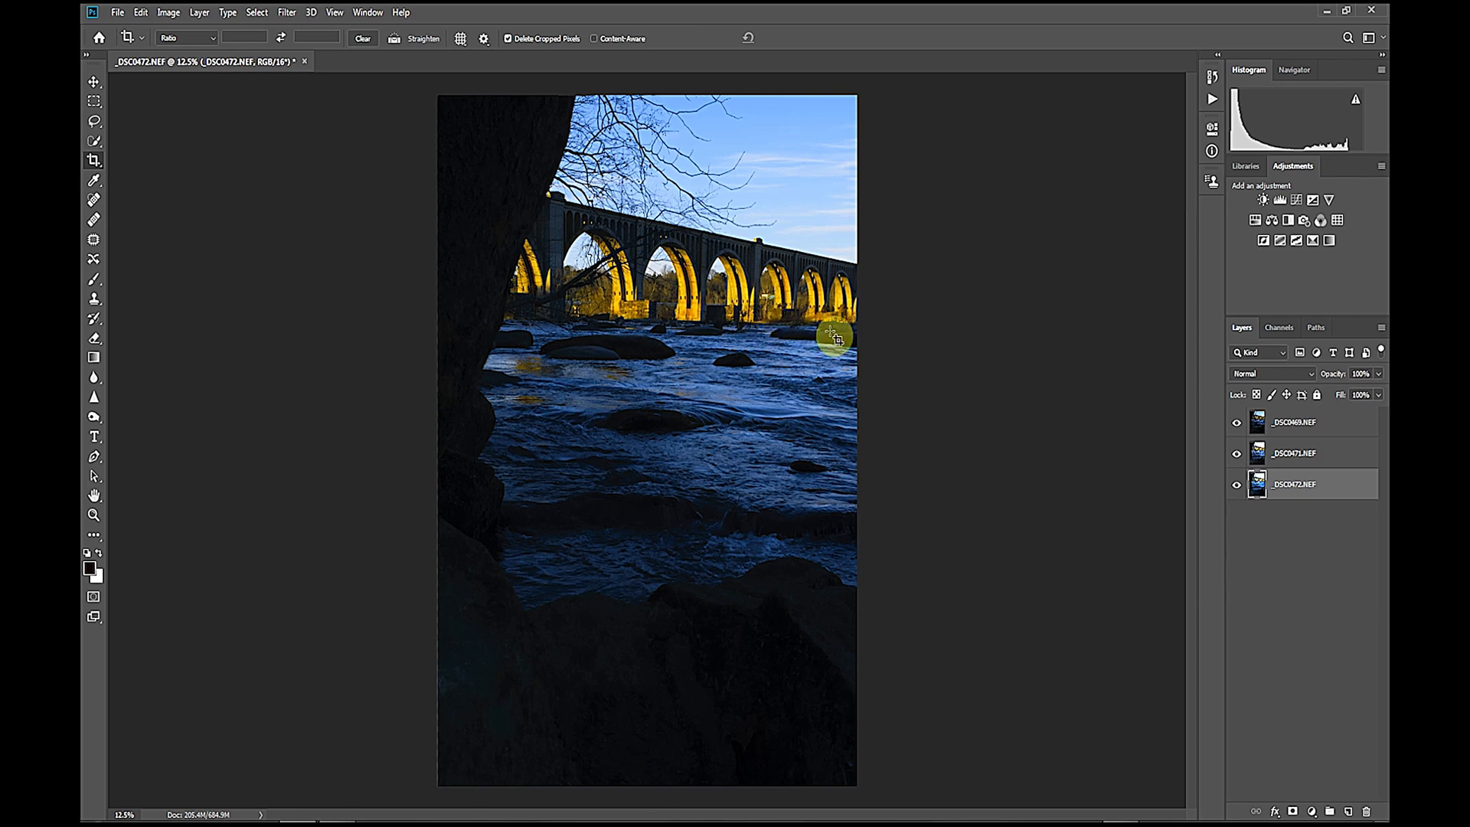
Step: Choose the Brush tool and add a white layer mask to the _DSC0469.NEF layer
{"action": "left_click", "coordinate": [1335, 429]}
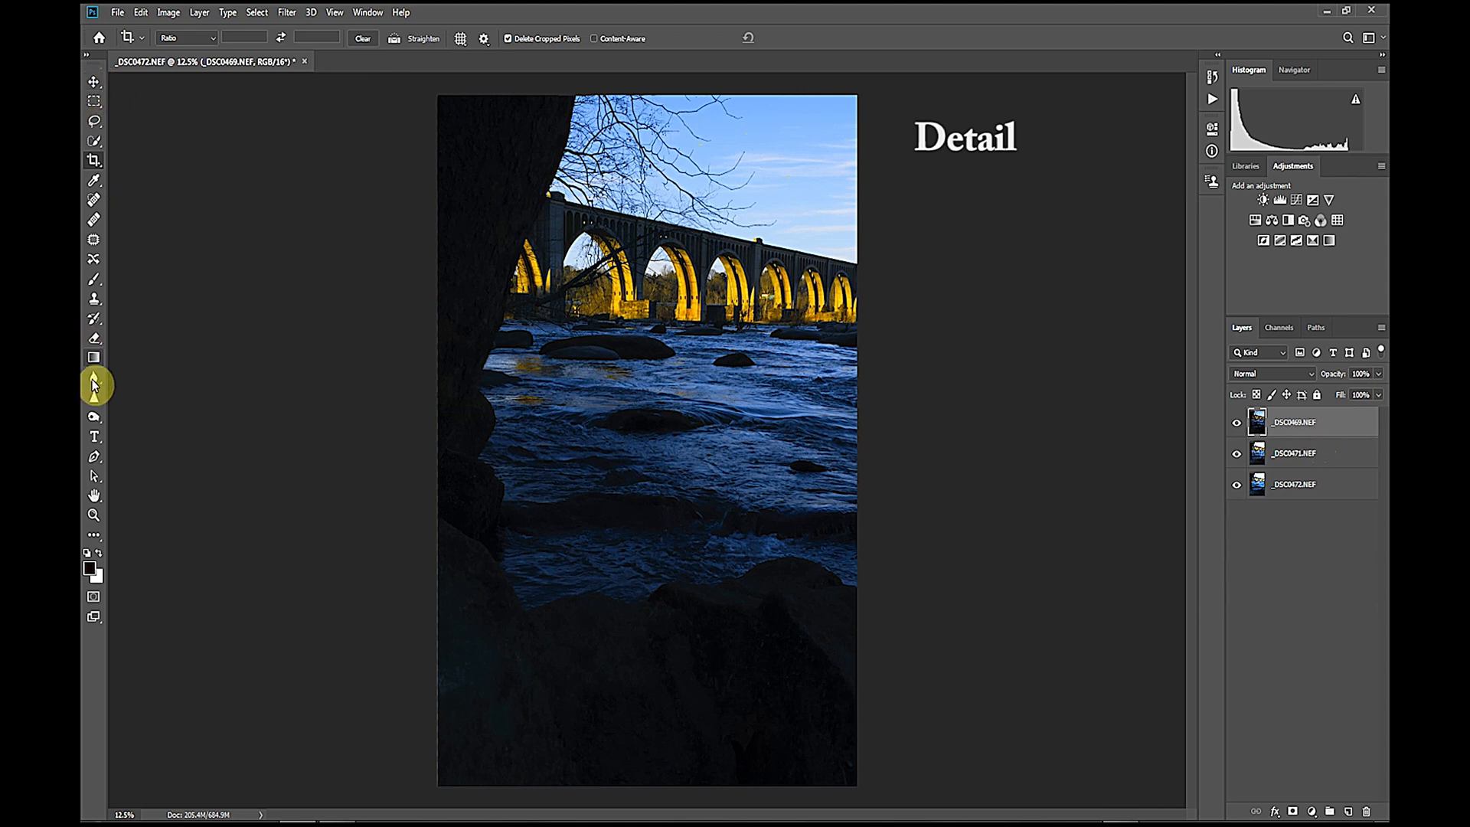
{"action": "left_click", "coordinate": [94, 281]}
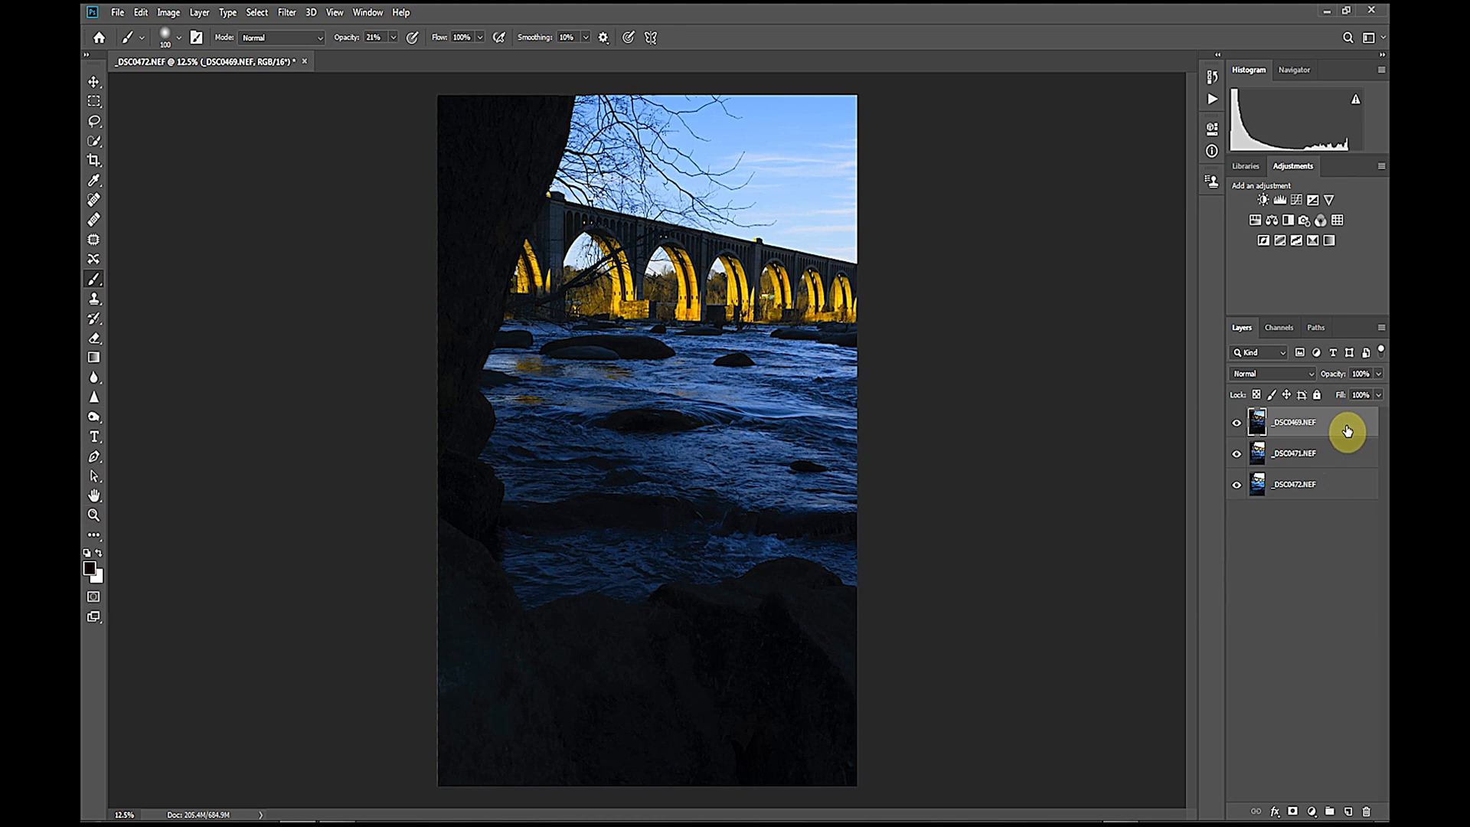
{"action": "left_click_drag", "start_coordinate": [1348, 431], "coordinate": [1293, 811]}
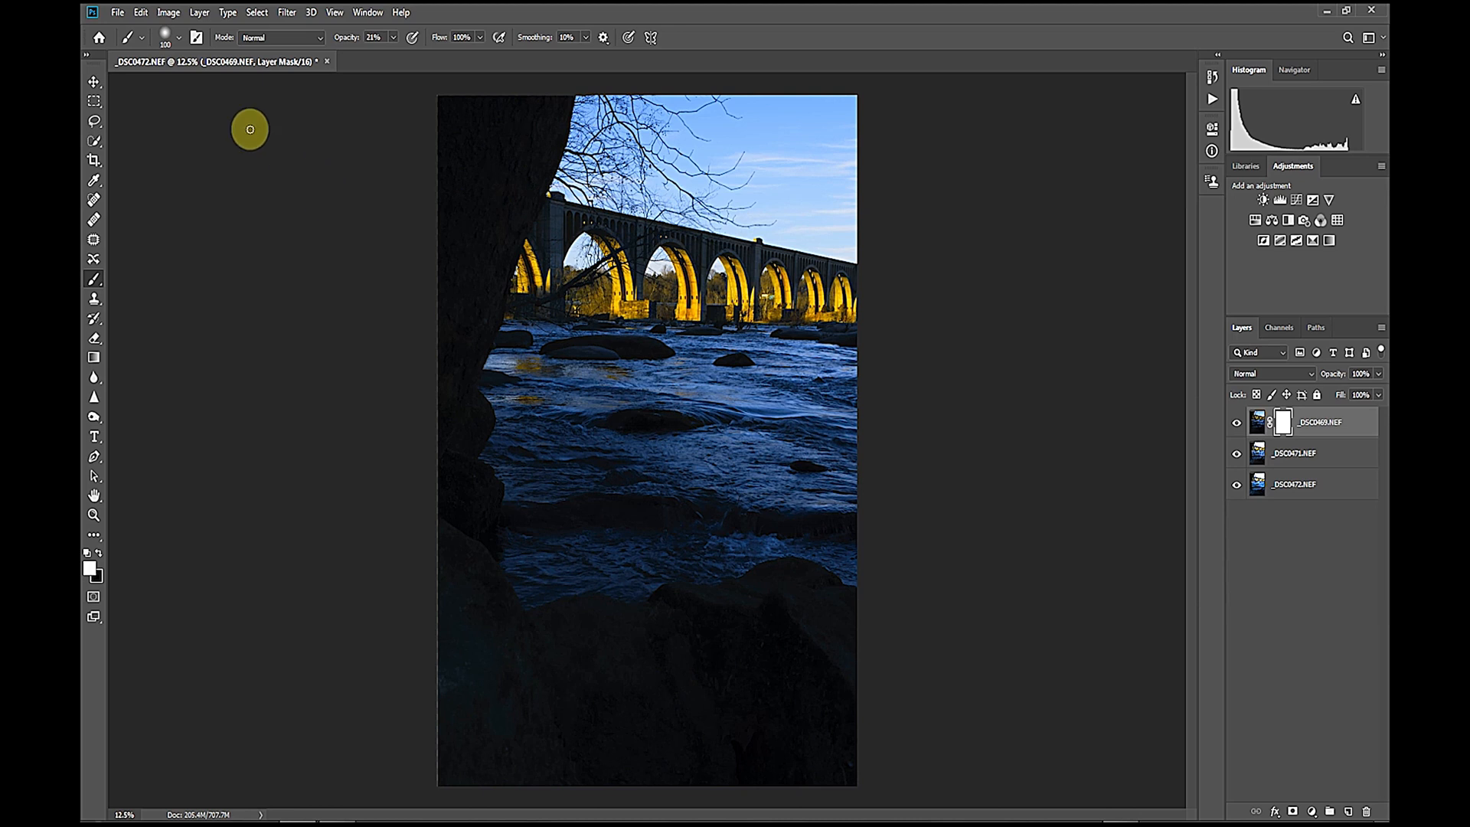
Step: Mask out the bridge, tree, water and rocks of the _DSC0469.NEF layer with a soft black 1100 px brush at 0% hardness and 100% opacity
{"action": "left_click", "coordinate": [179, 39]}
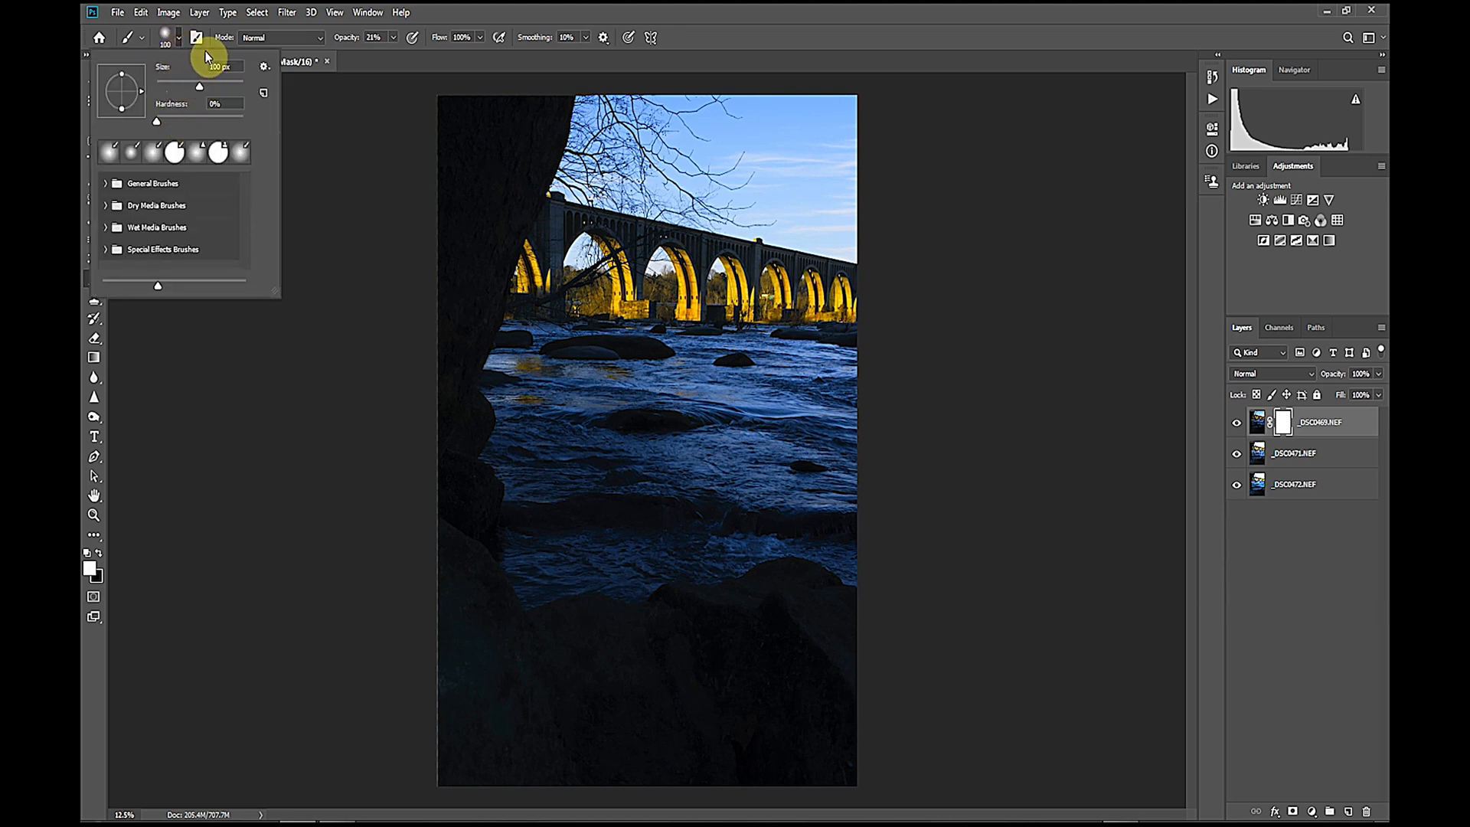
{"action": "left_click", "coordinate": [139, 121]}
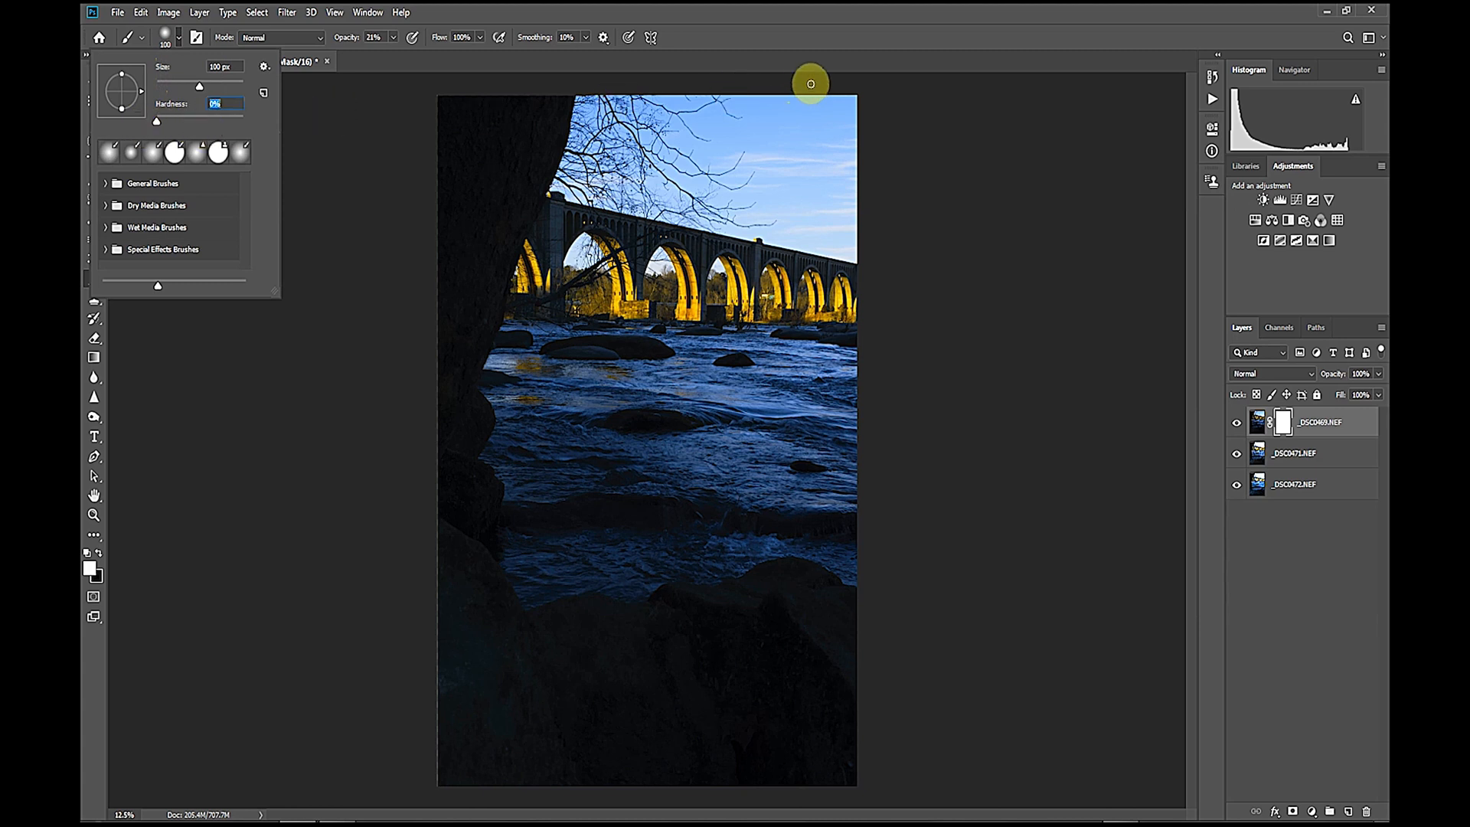
{"action": "left_click", "coordinate": [830, 35]}
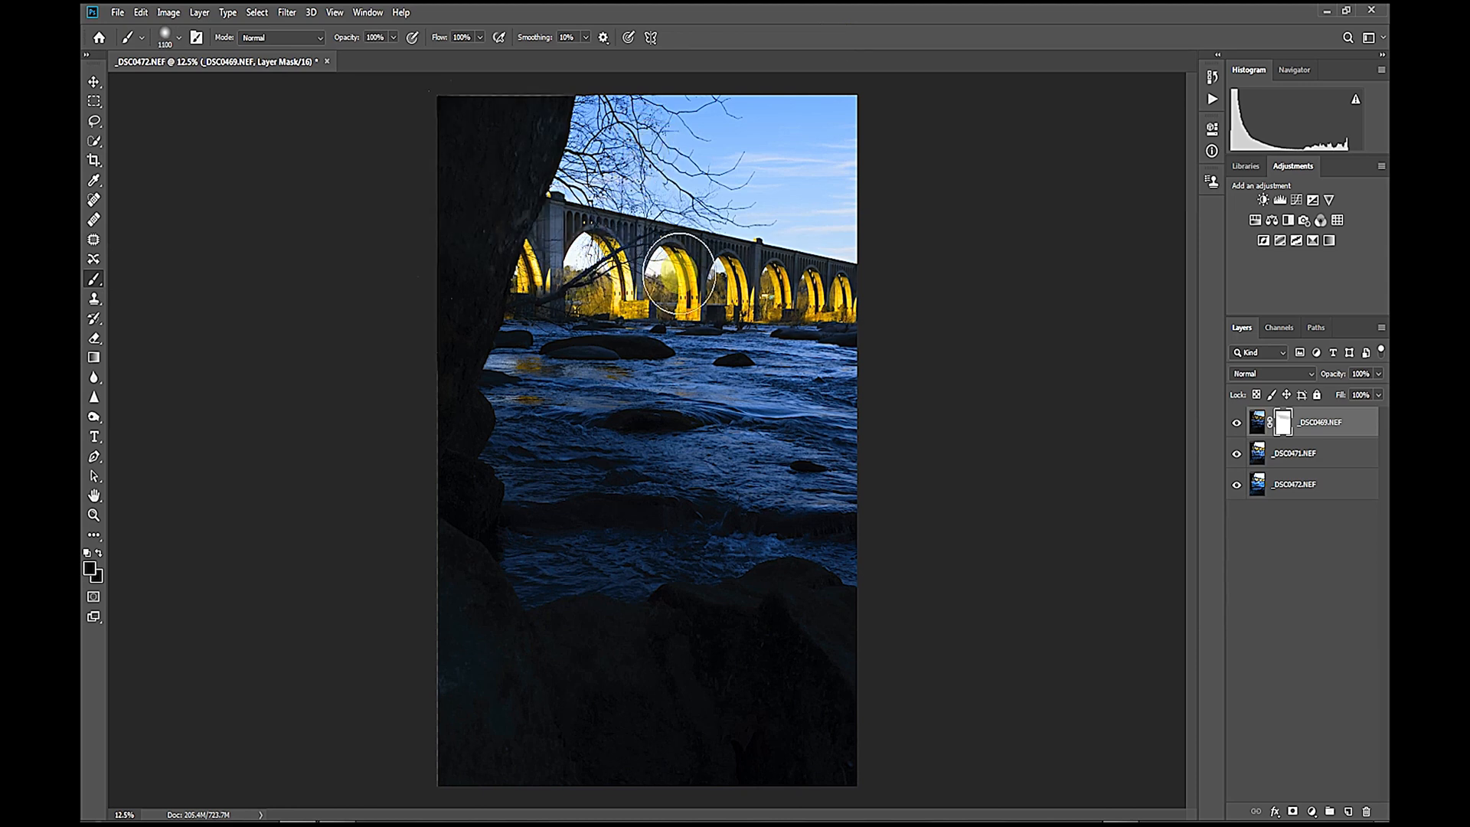
{"action": "mouse_move", "coordinate": [680, 275]}
{"action": "left_mouse_down"}
{"action": "mouse_move", "coordinate": [839, 305]}
{"action": "mouse_move", "coordinate": [558, 242]}
{"action": "mouse_move", "coordinate": [500, 258]}
{"action": "mouse_move", "coordinate": [849, 330]}
{"action": "mouse_move", "coordinate": [536, 337]}
{"action": "mouse_move", "coordinate": [538, 359]}
{"action": "mouse_move", "coordinate": [763, 373]}
{"action": "mouse_move", "coordinate": [414, 399]}
{"action": "mouse_move", "coordinate": [819, 448]}
{"action": "mouse_move", "coordinate": [433, 476]}
{"action": "mouse_move", "coordinate": [798, 503]}
{"action": "mouse_move", "coordinate": [480, 523]}
{"action": "mouse_move", "coordinate": [690, 539]}
{"action": "mouse_move", "coordinate": [671, 558]}
{"action": "mouse_move", "coordinate": [467, 569]}
{"action": "mouse_move", "coordinate": [744, 617]}
{"action": "mouse_move", "coordinate": [864, 620]}
{"action": "mouse_move", "coordinate": [824, 583]}
{"action": "mouse_move", "coordinate": [706, 615]}
{"action": "mouse_move", "coordinate": [406, 640]}
{"action": "mouse_move", "coordinate": [733, 649]}
{"action": "mouse_move", "coordinate": [491, 716]}
{"action": "mouse_move", "coordinate": [815, 755]}
{"action": "mouse_move", "coordinate": [692, 751]}
{"action": "mouse_move", "coordinate": [852, 648]}
{"action": "mouse_move", "coordinate": [639, 624]}
{"action": "mouse_move", "coordinate": [861, 605]}
{"action": "mouse_move", "coordinate": [486, 685]}
{"action": "mouse_move", "coordinate": [649, 787]}
{"action": "mouse_move", "coordinate": [843, 776]}
{"action": "mouse_move", "coordinate": [463, 601]}
{"action": "mouse_move", "coordinate": [842, 395]}
{"action": "mouse_move", "coordinate": [885, 305]}
{"action": "mouse_move", "coordinate": [850, 302]}
{"action": "left_mouse_up"}
{"action": "mouse_move", "coordinate": [663, 276]}
{"action": "left_mouse_down"}
{"action": "mouse_move", "coordinate": [526, 240]}
{"action": "mouse_move", "coordinate": [465, 178]}
{"action": "mouse_move", "coordinate": [483, 138]}
{"action": "mouse_move", "coordinate": [522, 112]}
{"action": "mouse_move", "coordinate": [503, 146]}
{"action": "mouse_move", "coordinate": [474, 121]}
{"action": "mouse_move", "coordinate": [480, 92]}
{"action": "mouse_move", "coordinate": [449, 189]}
{"action": "mouse_move", "coordinate": [431, 796]}
{"action": "mouse_move", "coordinate": [437, 513]}
{"action": "mouse_move", "coordinate": [465, 687]}
{"action": "mouse_move", "coordinate": [452, 374]}
{"action": "mouse_move", "coordinate": [621, 456]}
{"action": "mouse_move", "coordinate": [739, 426]}
{"action": "mouse_move", "coordinate": [608, 371]}
{"action": "mouse_move", "coordinate": [536, 362]}
{"action": "mouse_move", "coordinate": [839, 375]}
{"action": "mouse_move", "coordinate": [554, 426]}
{"action": "mouse_move", "coordinate": [599, 462]}
{"action": "mouse_move", "coordinate": [836, 501]}
{"action": "mouse_move", "coordinate": [559, 539]}
{"action": "mouse_move", "coordinate": [678, 577]}
{"action": "mouse_move", "coordinate": [585, 615]}
{"action": "mouse_move", "coordinate": [929, 604]}
{"action": "mouse_move", "coordinate": [474, 680]}
{"action": "mouse_move", "coordinate": [688, 737]}
{"action": "mouse_move", "coordinate": [551, 777]}
{"action": "mouse_move", "coordinate": [873, 790]}
{"action": "mouse_move", "coordinate": [565, 778]}
{"action": "mouse_move", "coordinate": [350, 708]}
{"action": "mouse_move", "coordinate": [989, 698]}
{"action": "mouse_move", "coordinate": [938, 674]}
{"action": "mouse_move", "coordinate": [953, 693]}
{"action": "mouse_move", "coordinate": [1008, 581]}
{"action": "mouse_move", "coordinate": [1288, 585]}
{"action": "left_mouse_up"}
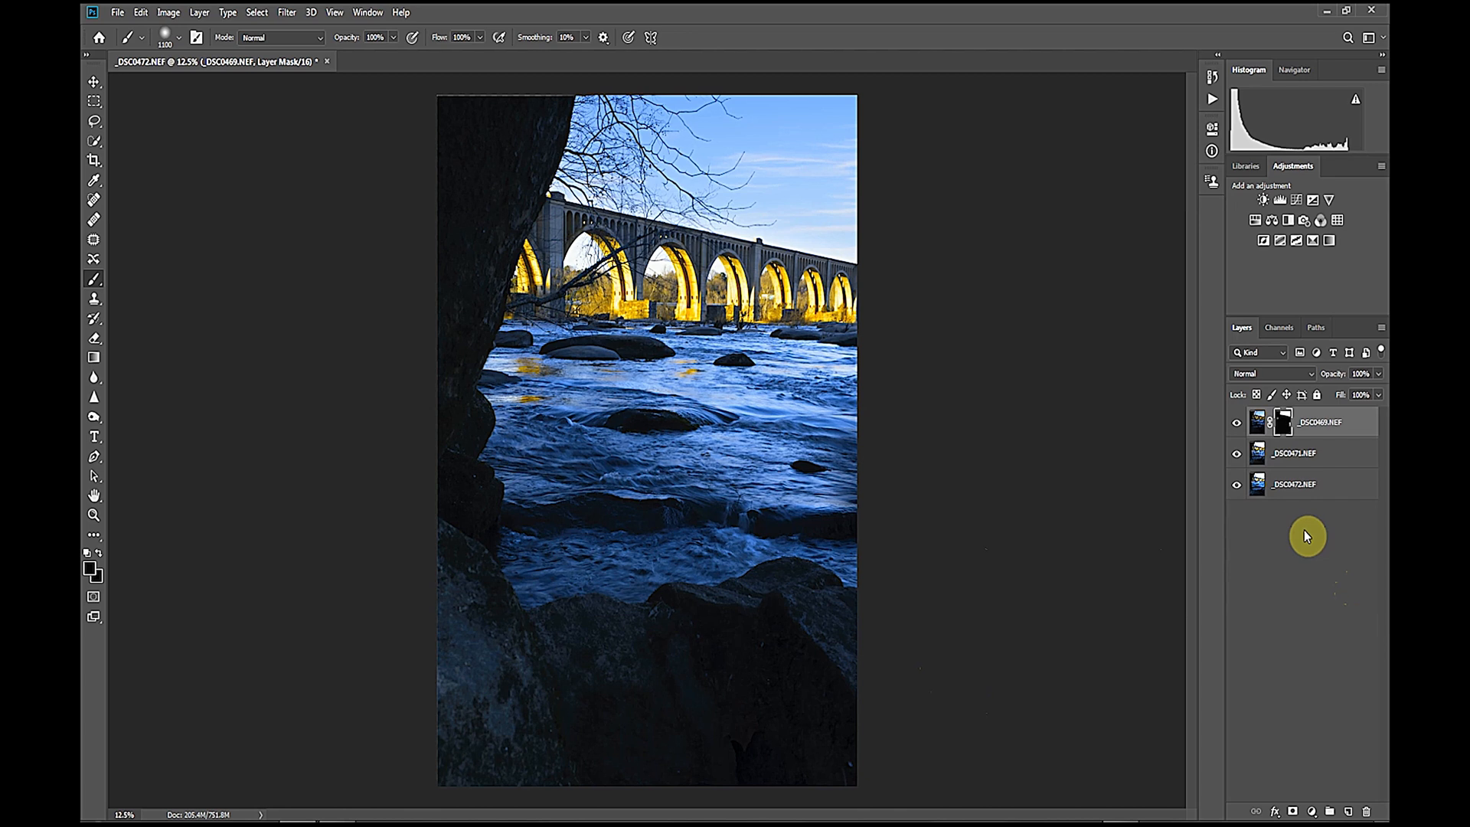
Step: Hide the _DSC0469.NEF layer and add a white layer mask to the _DSC0471.NEF layer
{"action": "left_click", "coordinate": [1235, 425]}
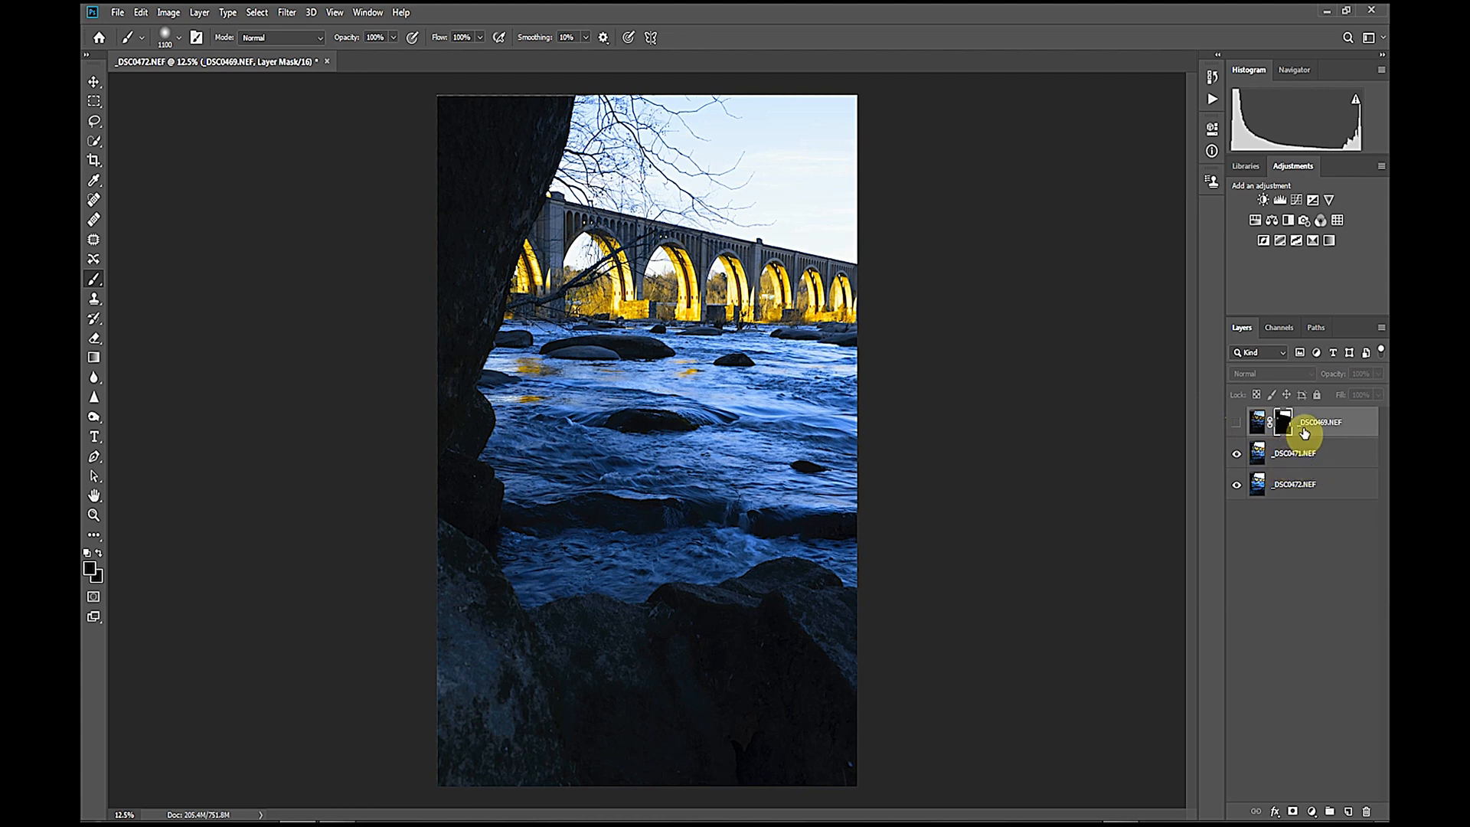
{"action": "left_click", "coordinate": [1329, 462]}
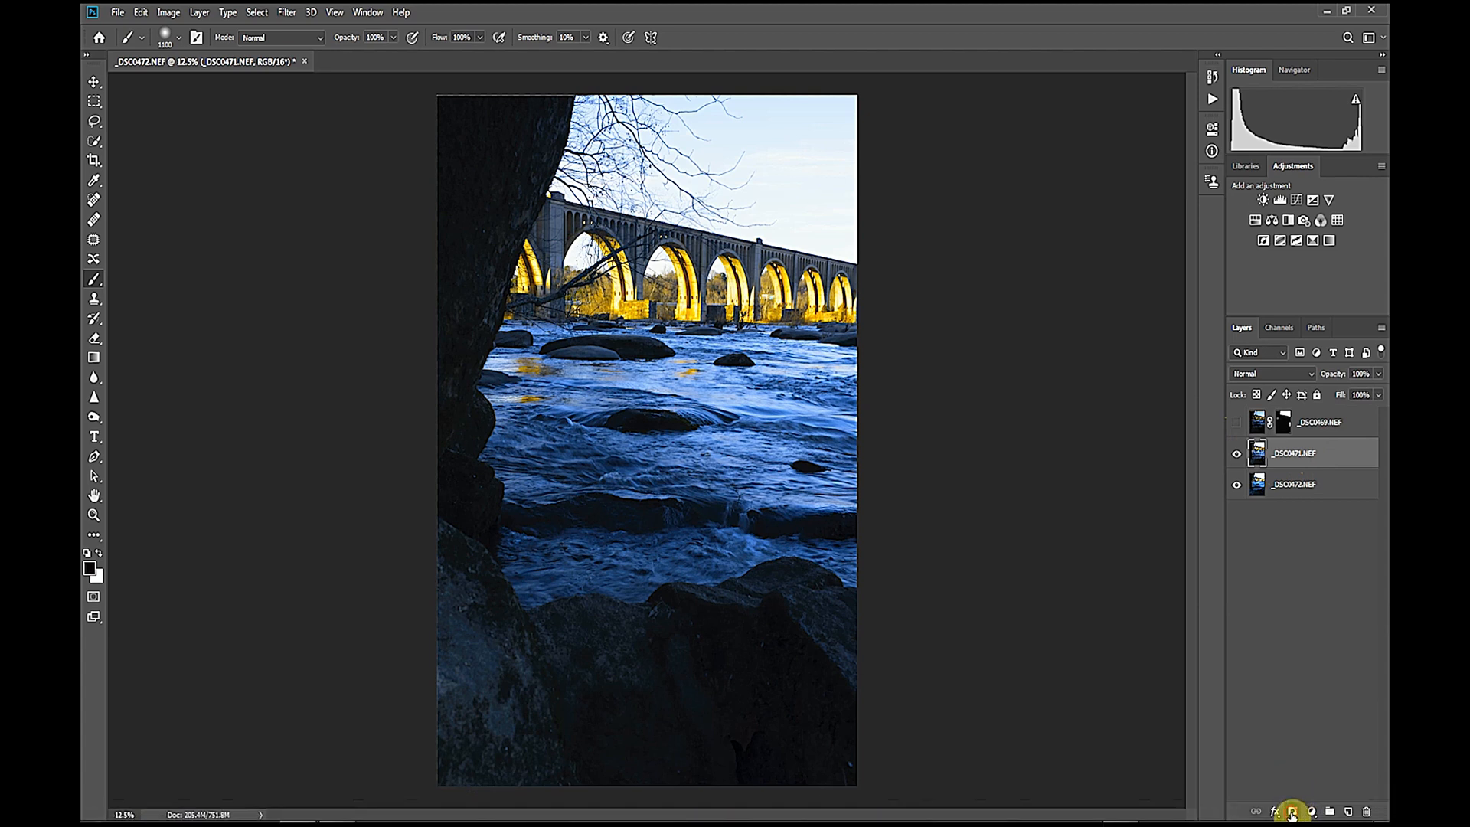
{"action": "left_click", "coordinate": [1293, 812]}
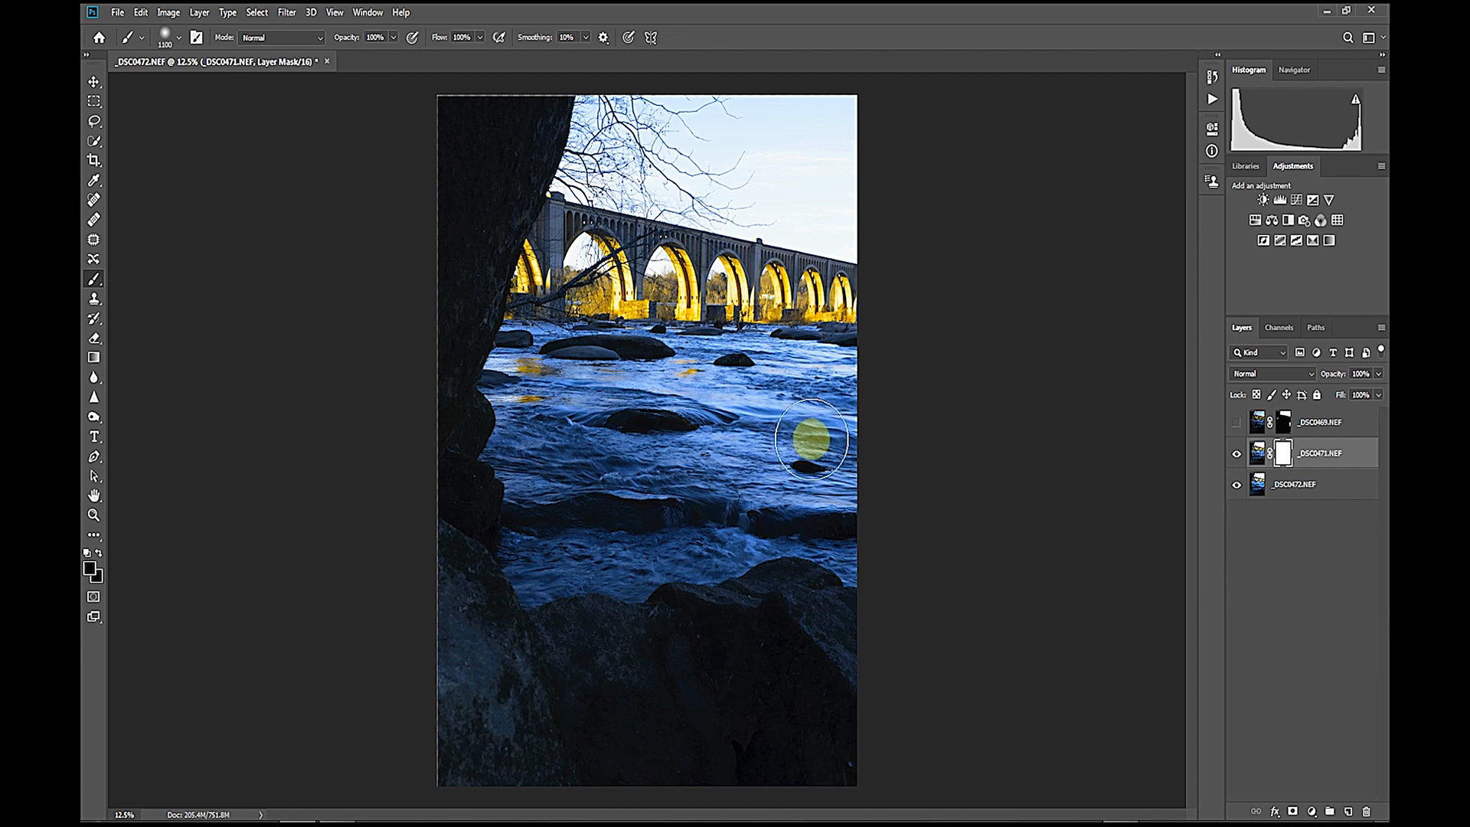
Step: Toggle the _DSC0471.NEF layer's visibility to compare its water with the smooth water of the layer beneath
{"action": "left_click", "coordinate": [1236, 459]}
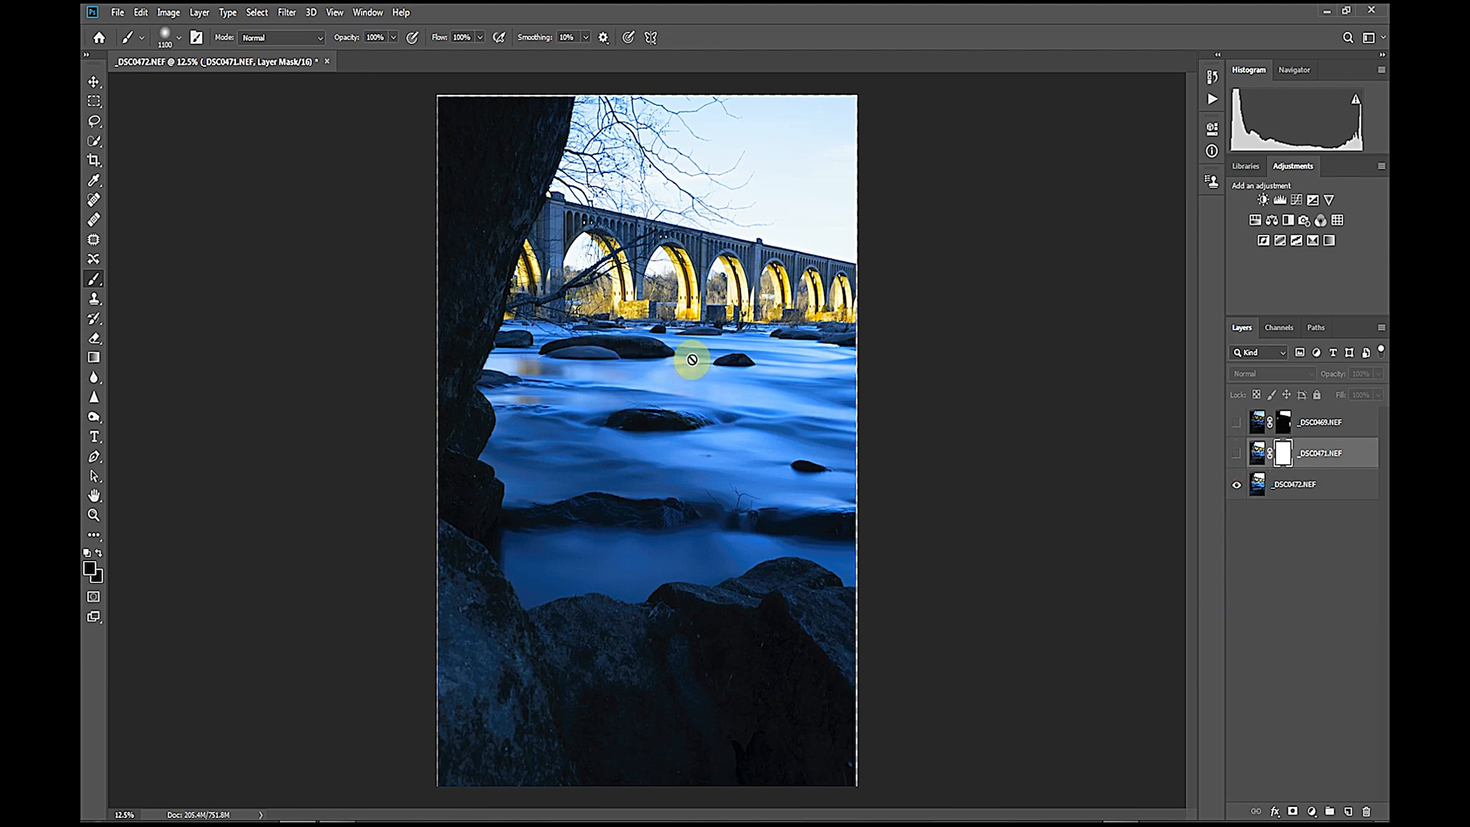
{"action": "left_click", "coordinate": [1236, 457]}
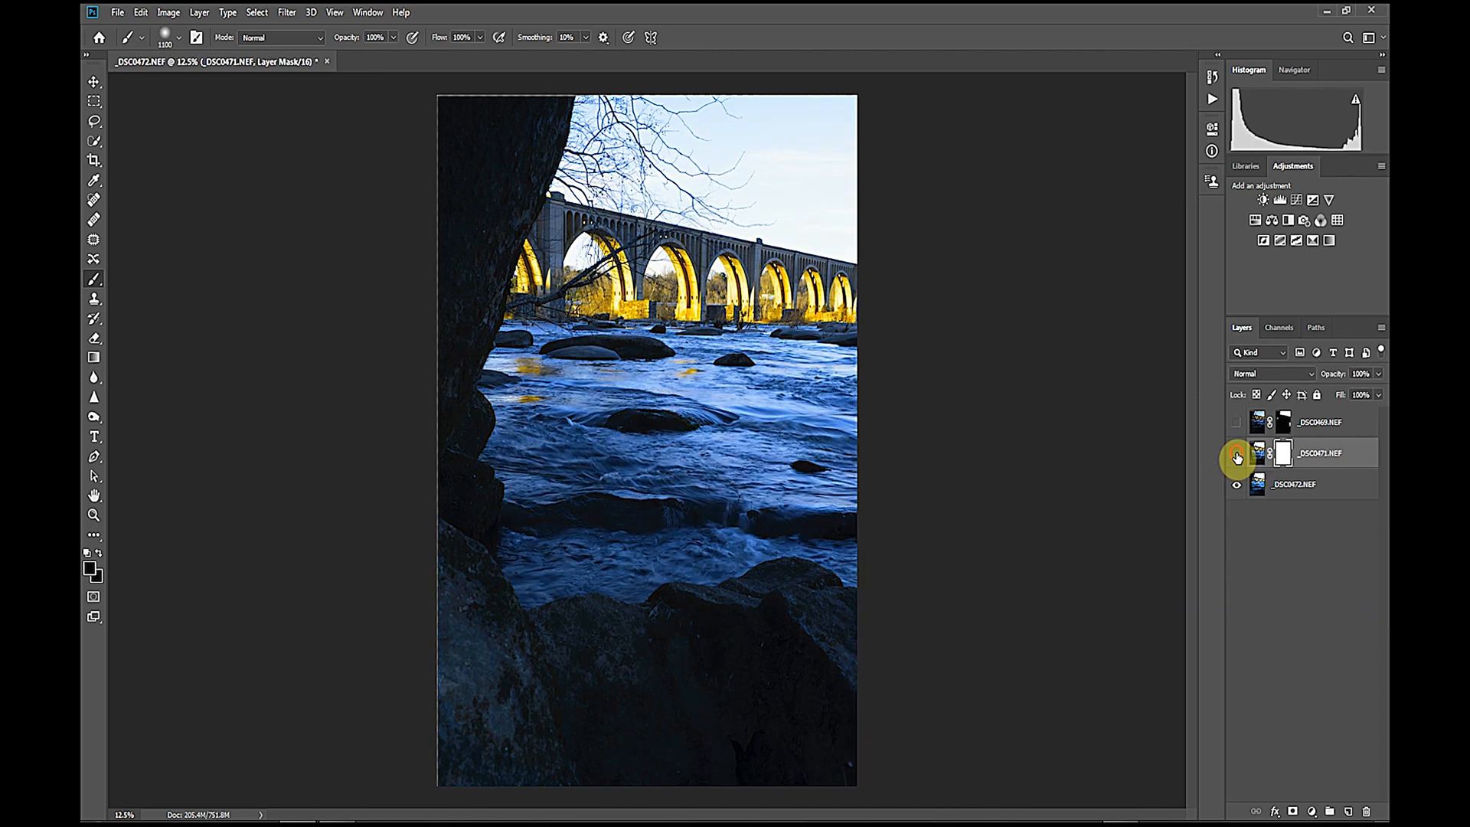
{"action": "left_click", "coordinate": [1237, 457]}
{"action": "left_click", "coordinate": [1237, 457]}
{"action": "left_click", "coordinate": [1237, 457]}
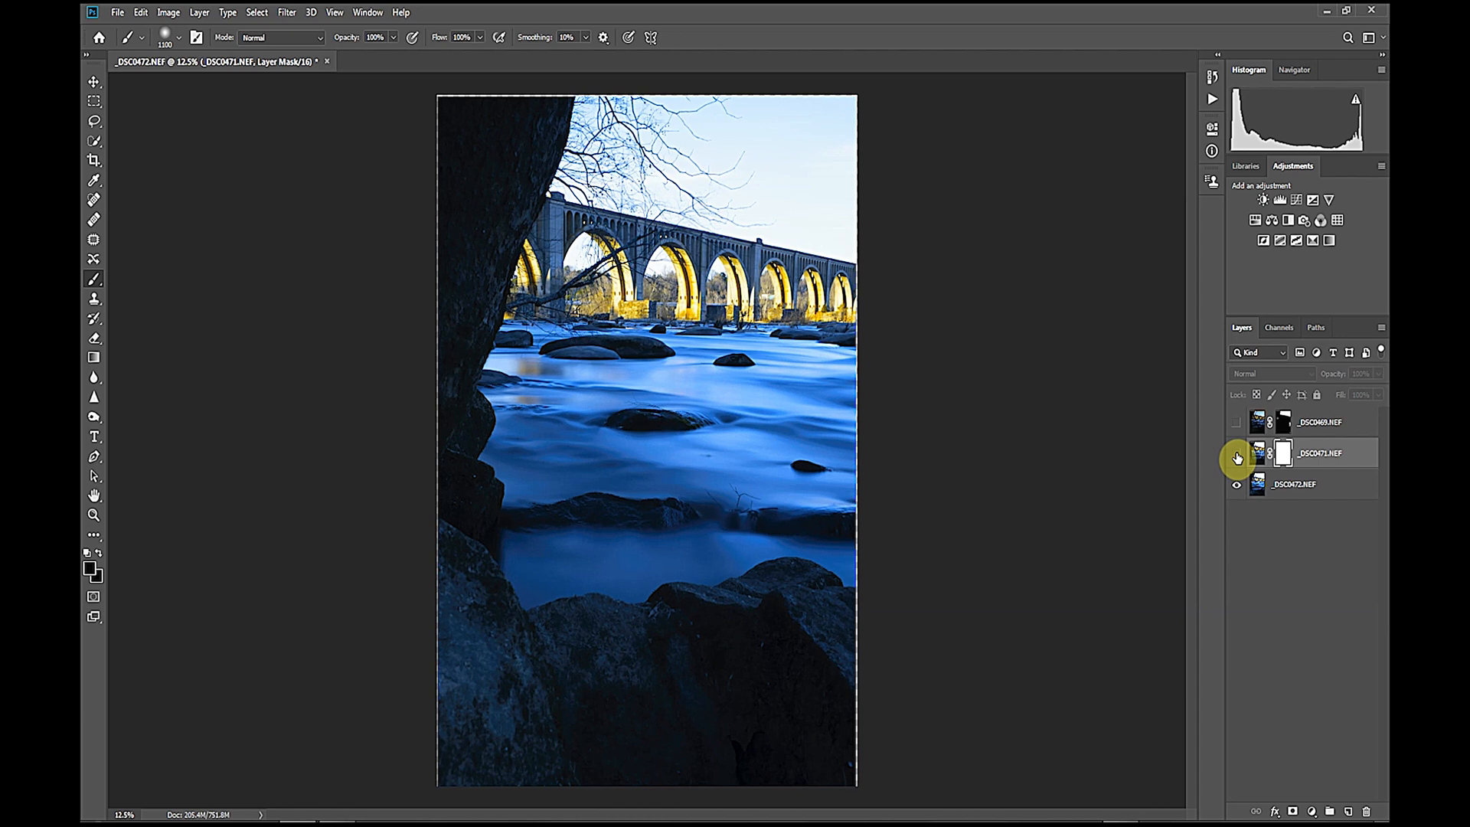
{"action": "left_click", "coordinate": [1237, 458]}
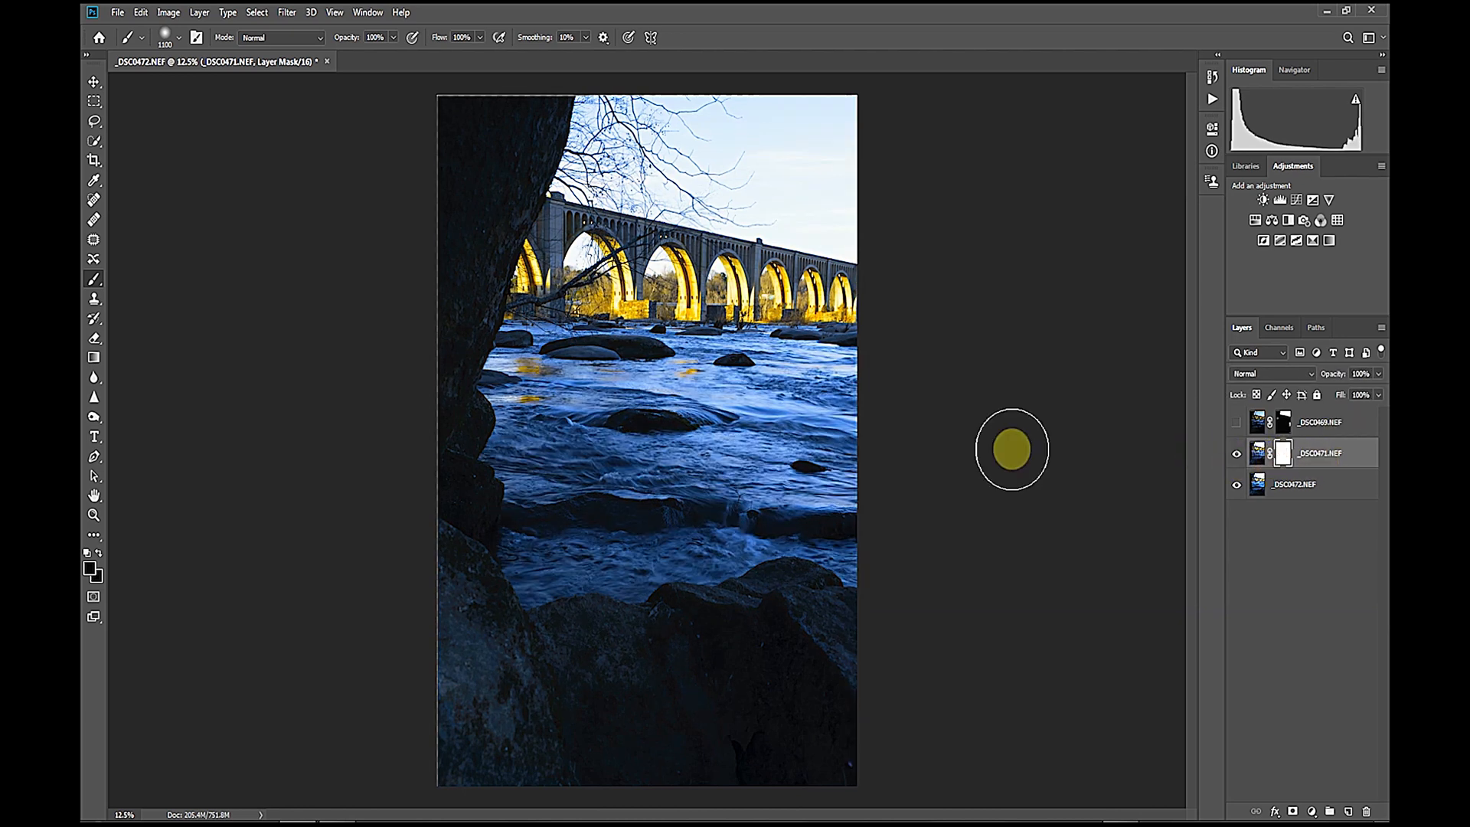
Step: Paint black over the river on the _DSC0471.NEF mask and make the _DSC0469.NEF layer visible again
{"action": "mouse_move", "coordinate": [831, 366]}
{"action": "left_mouse_down"}
{"action": "mouse_move", "coordinate": [542, 351]}
{"action": "mouse_move", "coordinate": [816, 377]}
{"action": "mouse_move", "coordinate": [523, 384]}
{"action": "mouse_move", "coordinate": [833, 403]}
{"action": "mouse_move", "coordinate": [546, 419]}
{"action": "mouse_move", "coordinate": [528, 445]}
{"action": "mouse_move", "coordinate": [824, 462]}
{"action": "mouse_move", "coordinate": [577, 505]}
{"action": "mouse_move", "coordinate": [515, 543]}
{"action": "mouse_move", "coordinate": [627, 558]}
{"action": "mouse_move", "coordinate": [772, 516]}
{"action": "mouse_move", "coordinate": [866, 540]}
{"action": "mouse_move", "coordinate": [837, 523]}
{"action": "mouse_move", "coordinate": [852, 407]}
{"action": "mouse_move", "coordinate": [619, 451]}
{"action": "mouse_move", "coordinate": [532, 374]}
{"action": "mouse_move", "coordinate": [521, 441]}
{"action": "mouse_move", "coordinate": [536, 450]}
{"action": "mouse_move", "coordinate": [516, 457]}
{"action": "mouse_move", "coordinate": [551, 476]}
{"action": "mouse_move", "coordinate": [534, 560]}
{"action": "mouse_move", "coordinate": [633, 562]}
{"action": "mouse_move", "coordinate": [791, 528]}
{"action": "mouse_move", "coordinate": [873, 548]}
{"action": "mouse_move", "coordinate": [669, 416]}
{"action": "mouse_move", "coordinate": [518, 384]}
{"action": "mouse_move", "coordinate": [536, 365]}
{"action": "mouse_move", "coordinate": [837, 354]}
{"action": "mouse_move", "coordinate": [525, 381]}
{"action": "mouse_move", "coordinate": [786, 402]}
{"action": "mouse_move", "coordinate": [768, 436]}
{"action": "mouse_move", "coordinate": [581, 551]}
{"action": "mouse_move", "coordinate": [839, 473]}
{"action": "mouse_move", "coordinate": [659, 385]}
{"action": "mouse_move", "coordinate": [873, 371]}
{"action": "mouse_move", "coordinate": [860, 354]}
{"action": "mouse_move", "coordinate": [525, 365]}
{"action": "mouse_move", "coordinate": [640, 442]}
{"action": "mouse_move", "coordinate": [535, 381]}
{"action": "mouse_move", "coordinate": [568, 470]}
{"action": "mouse_move", "coordinate": [499, 456]}
{"action": "mouse_move", "coordinate": [552, 512]}
{"action": "mouse_move", "coordinate": [544, 565]}
{"action": "mouse_move", "coordinate": [627, 558]}
{"action": "mouse_move", "coordinate": [873, 414]}
{"action": "mouse_move", "coordinate": [852, 524]}
{"action": "mouse_move", "coordinate": [558, 436]}
{"action": "mouse_move", "coordinate": [515, 374]}
{"action": "mouse_move", "coordinate": [524, 322]}
{"action": "mouse_move", "coordinate": [546, 416]}
{"action": "mouse_move", "coordinate": [846, 401]}
{"action": "mouse_move", "coordinate": [1025, 499]}
{"action": "mouse_move", "coordinate": [1113, 427]}
{"action": "mouse_move", "coordinate": [1020, 413]}
{"action": "mouse_move", "coordinate": [969, 503]}
{"action": "left_mouse_up"}
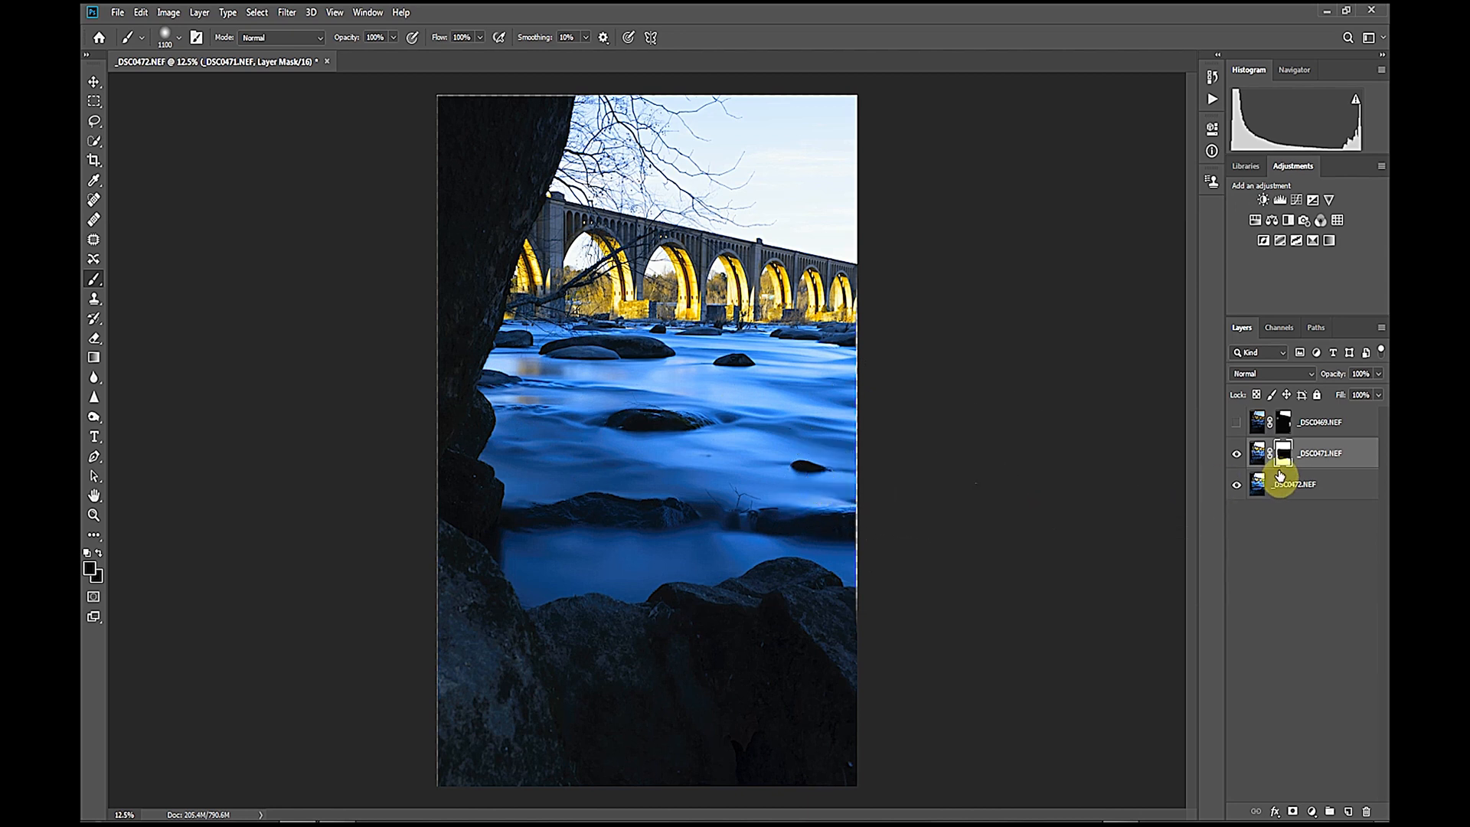
{"action": "left_click", "coordinate": [1236, 427]}
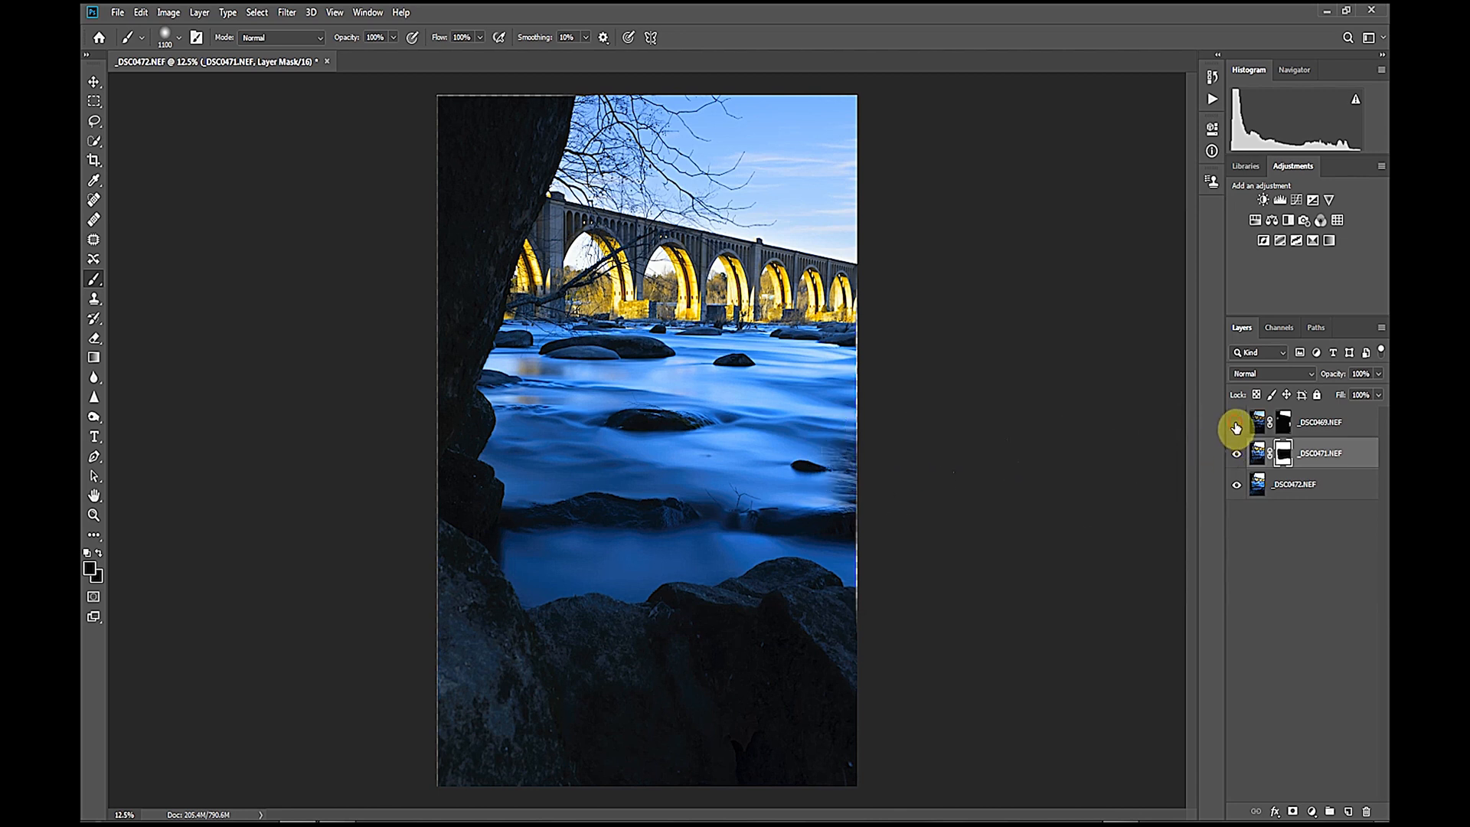
{"action": "left_click", "coordinate": [1235, 426]}
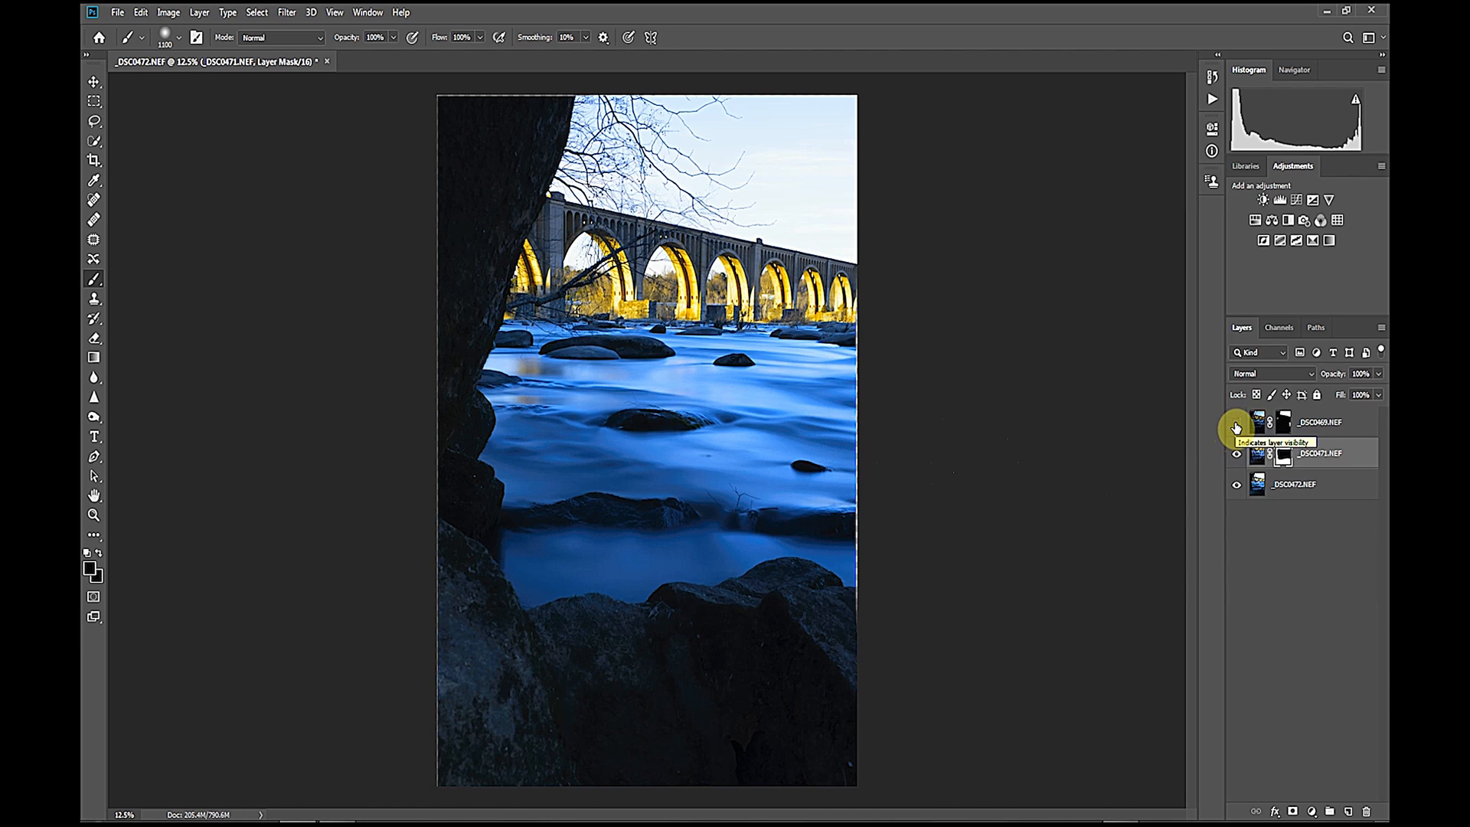
{"action": "left_click", "coordinate": [1236, 426]}
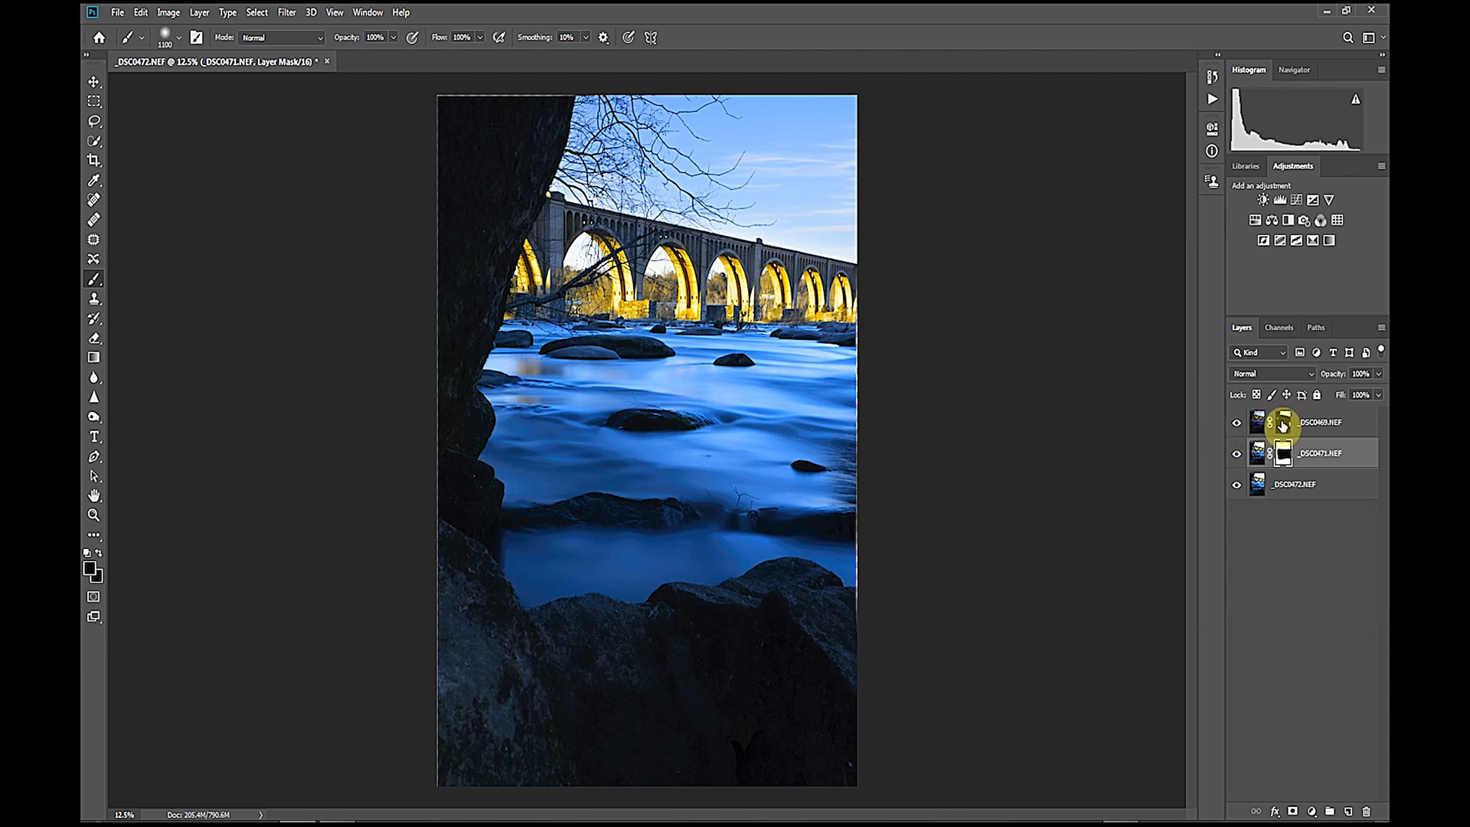
Step: Apply Shadows/Highlights to the _DSC0471.NEF layer's image with shadows at 0% and highlights at 14%
{"action": "left_click", "coordinate": [1286, 427]}
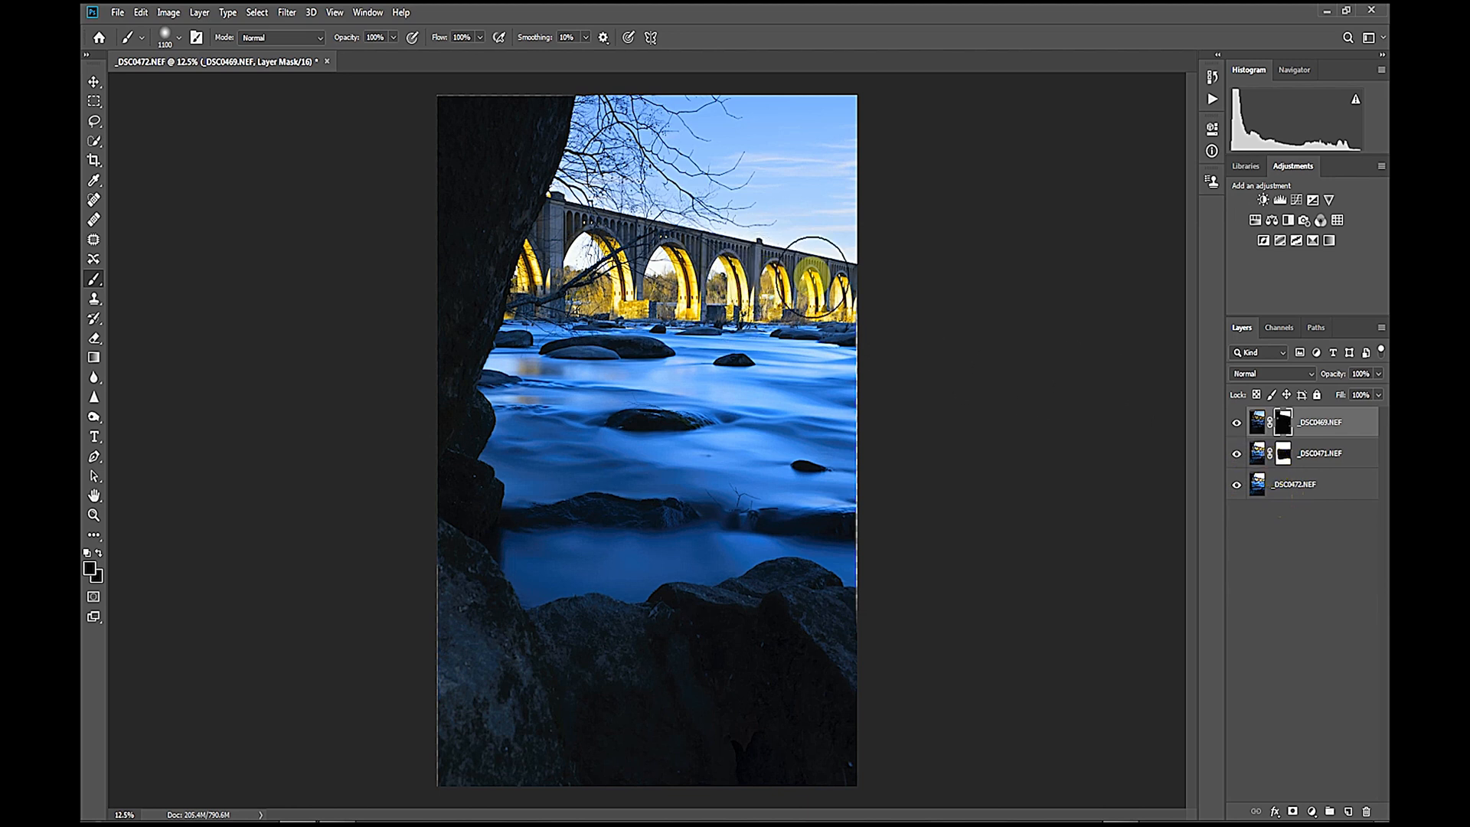
{"action": "left_click", "coordinate": [1311, 455]}
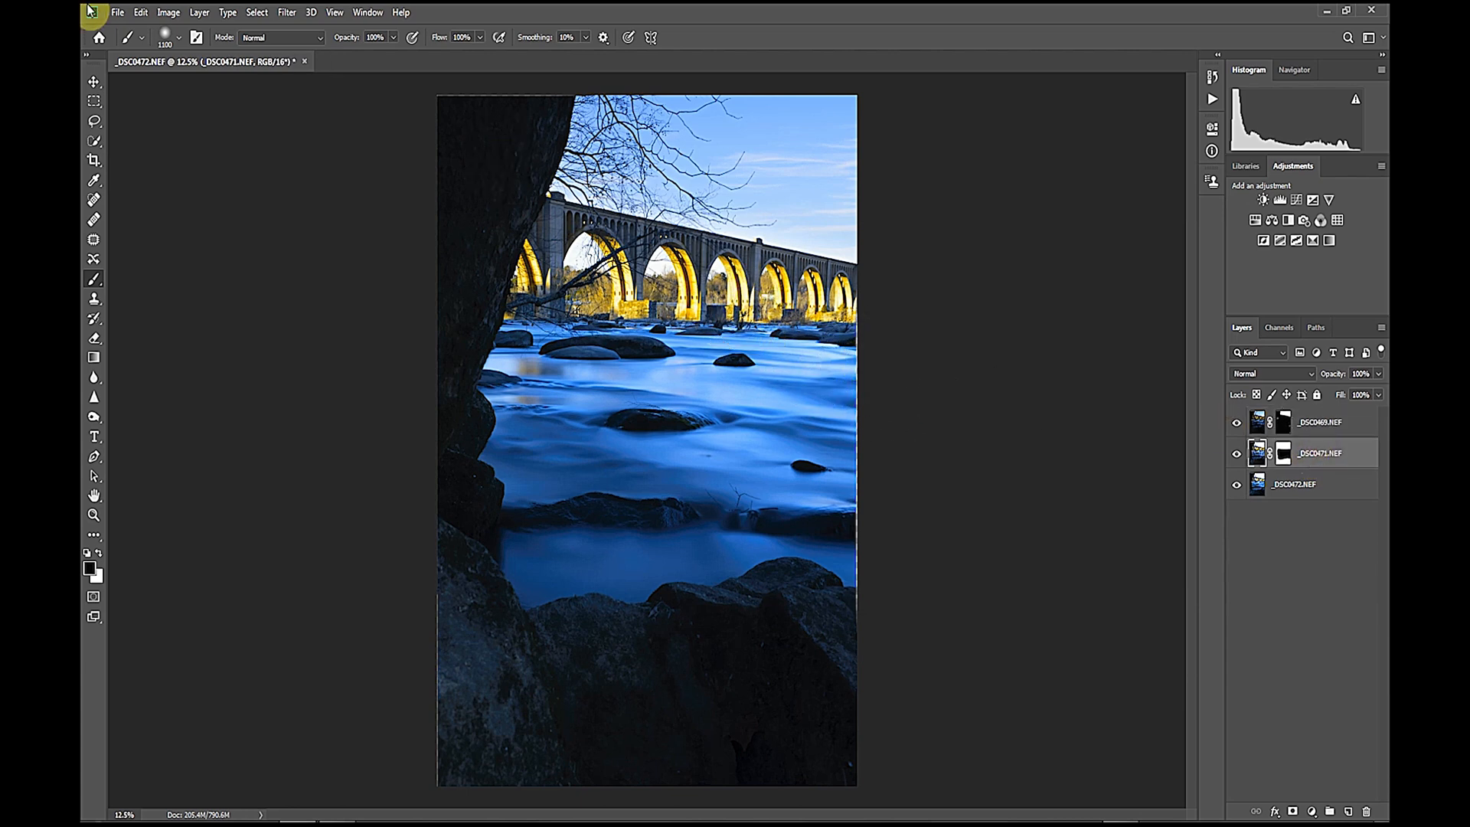
{"action": "left_click", "coordinate": [140, 15]}
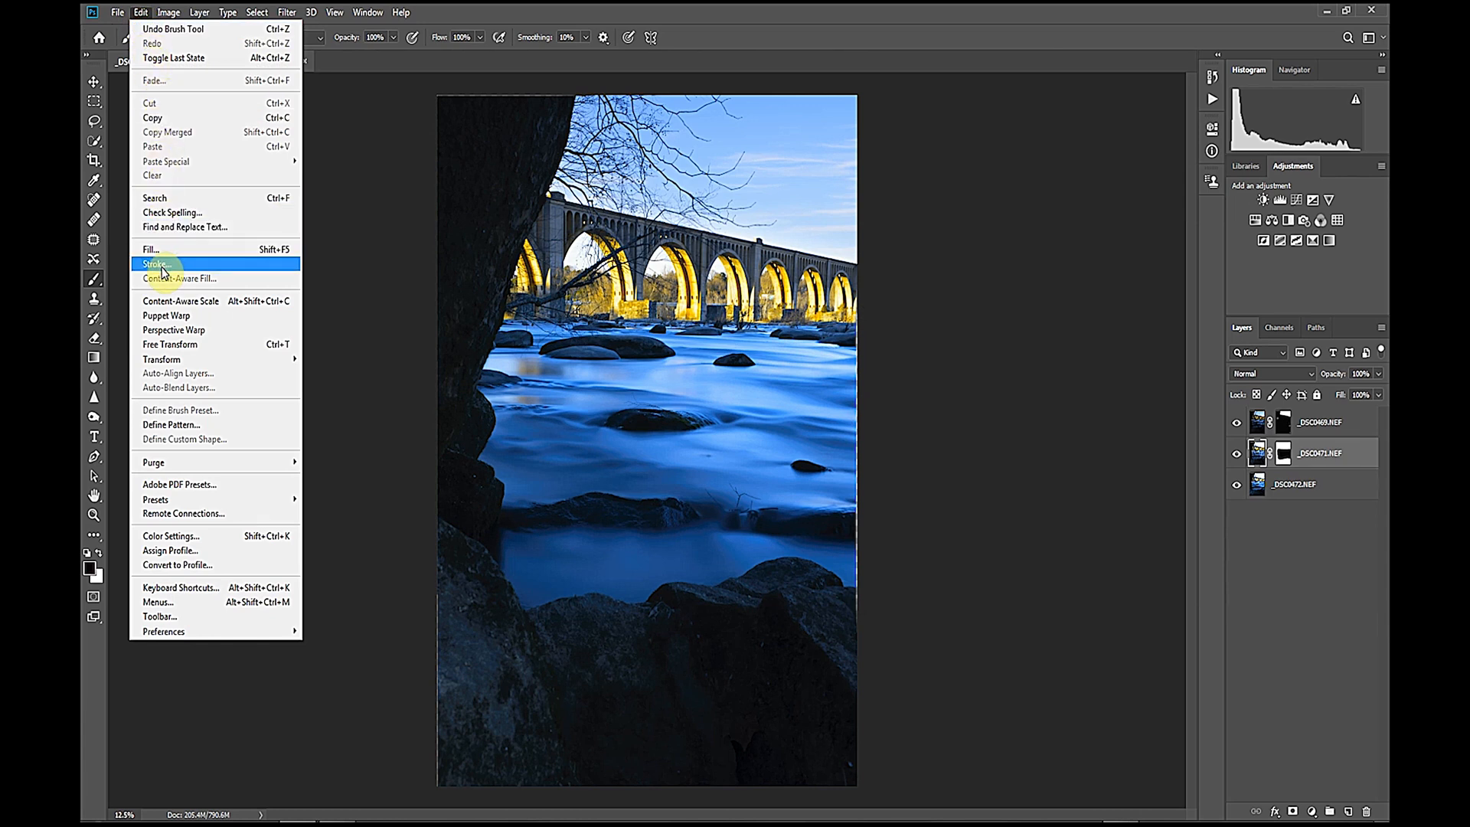
{"action": "mouse_move", "coordinate": [169, 13]}
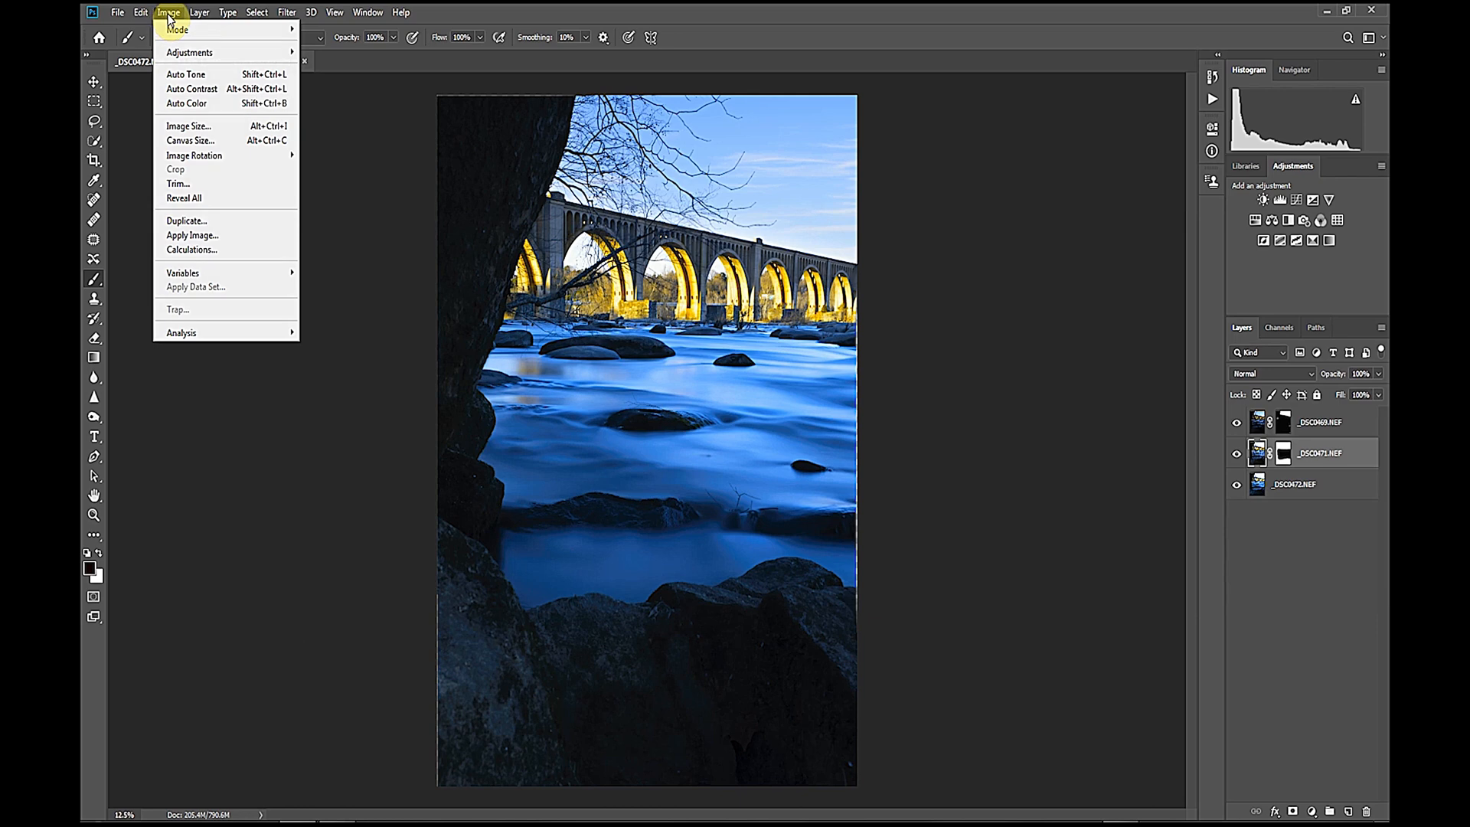
{"action": "mouse_move", "coordinate": [185, 53]}
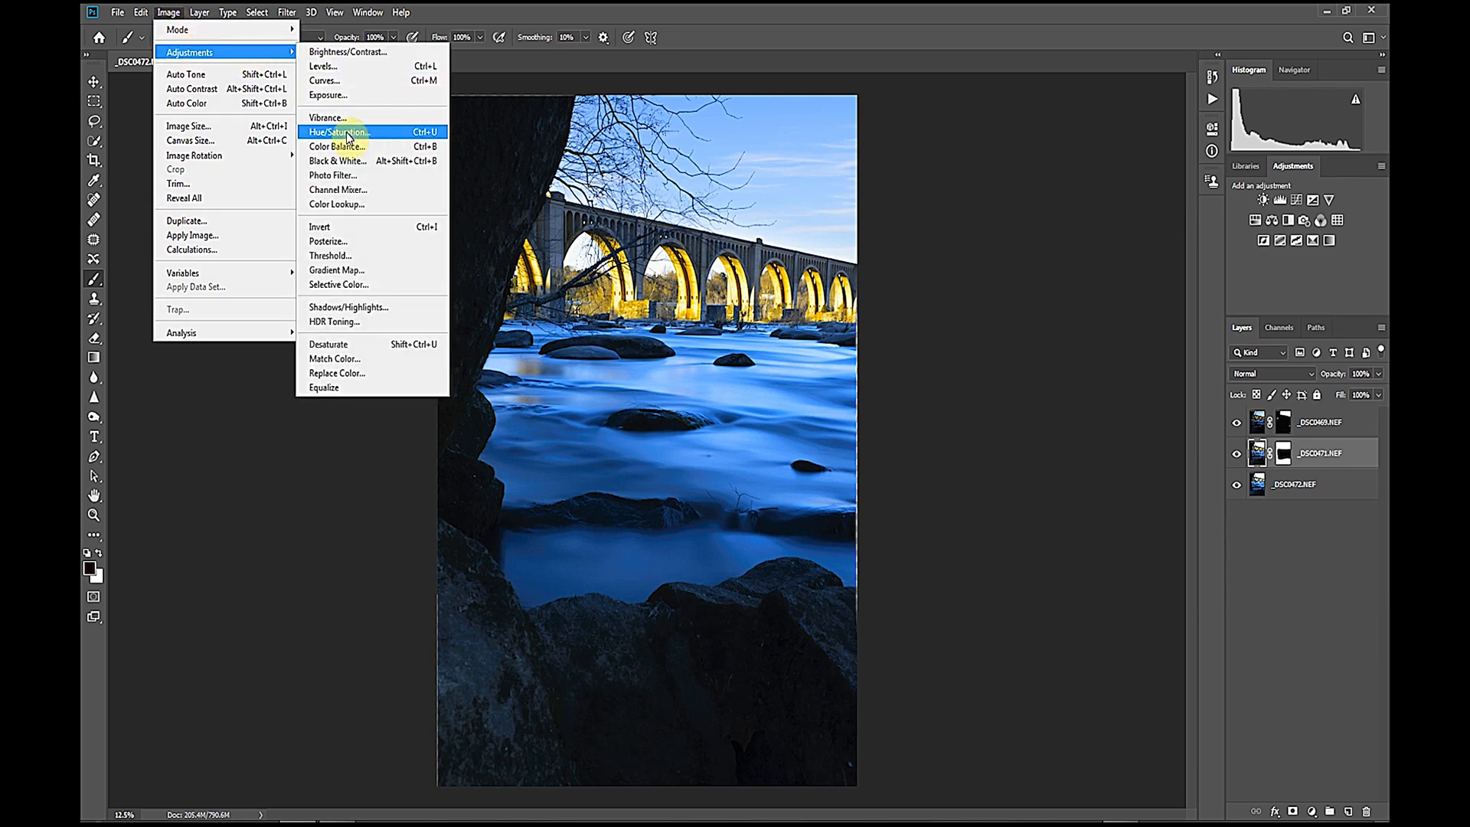
{"action": "left_click", "coordinate": [360, 314]}
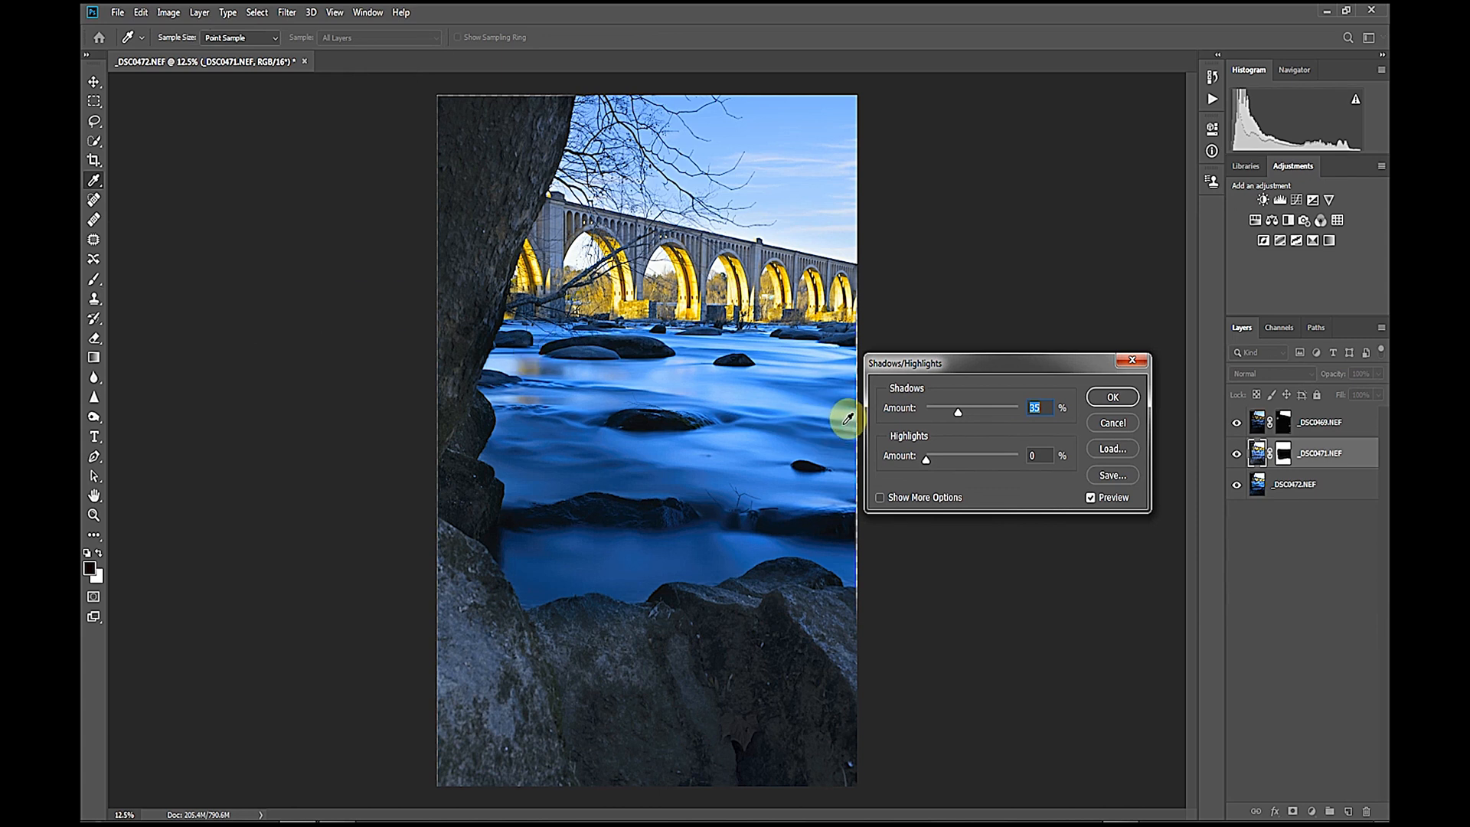
{"action": "left_click_drag", "start_coordinate": [957, 413], "coordinate": [949, 464]}
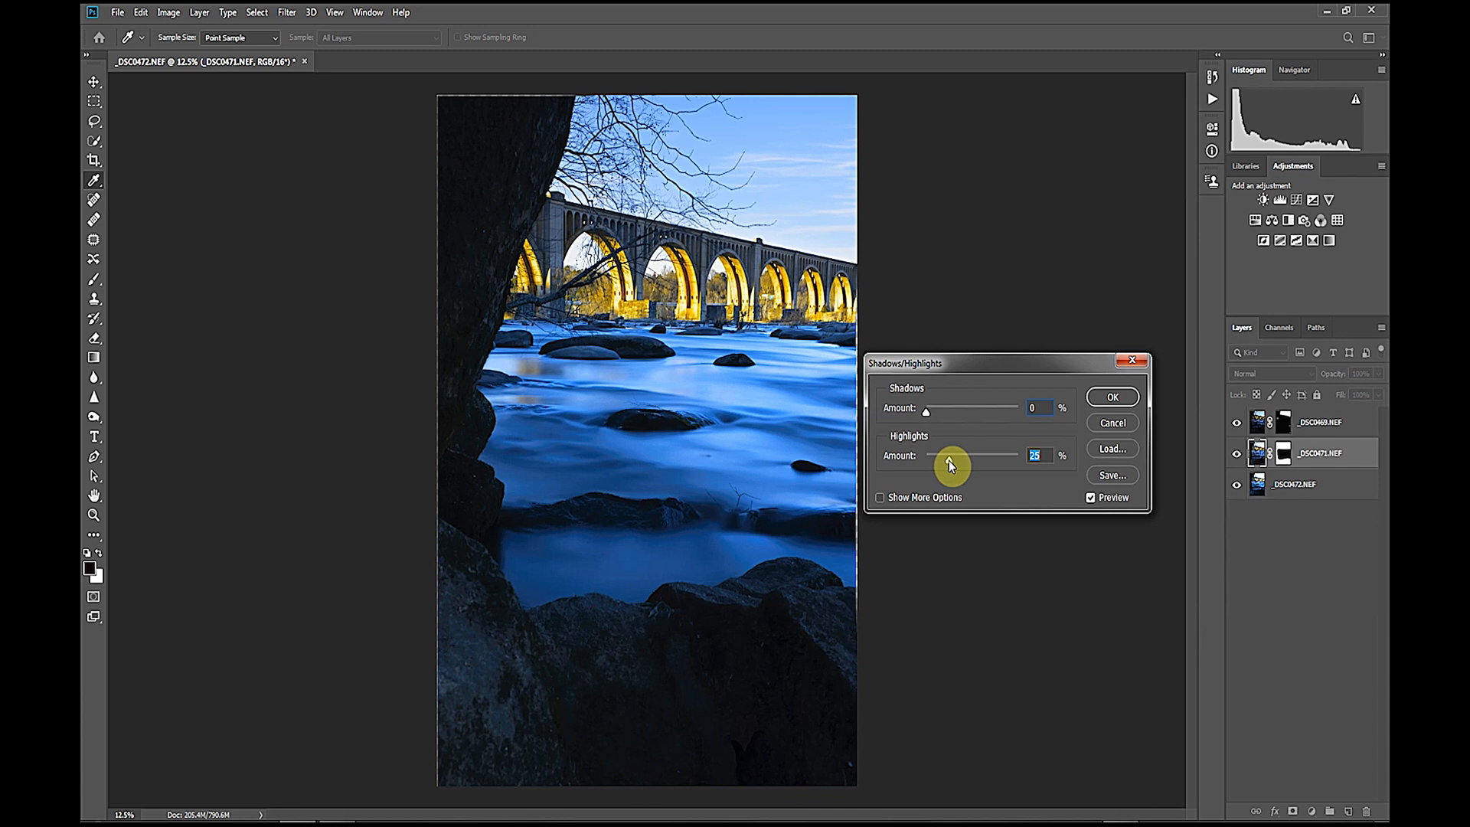
{"action": "mouse_move", "coordinate": [944, 462]}
{"action": "left_mouse_down"}
{"action": "mouse_move", "coordinate": [918, 466]}
{"action": "mouse_move", "coordinate": [940, 467]}
{"action": "left_mouse_up"}
{"action": "left_click", "coordinate": [1117, 397]}
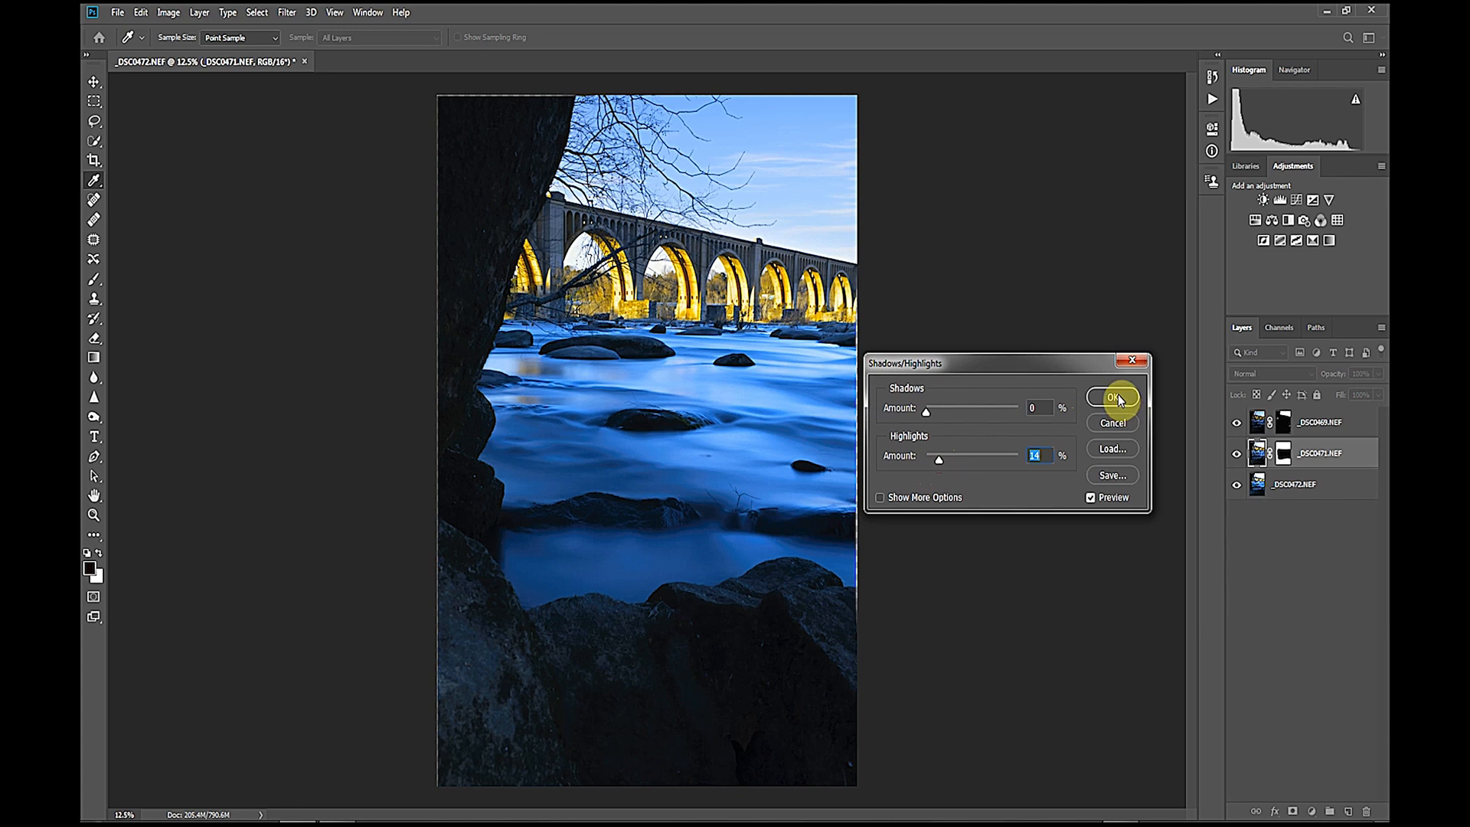
{"action": "key", "text": "b"}
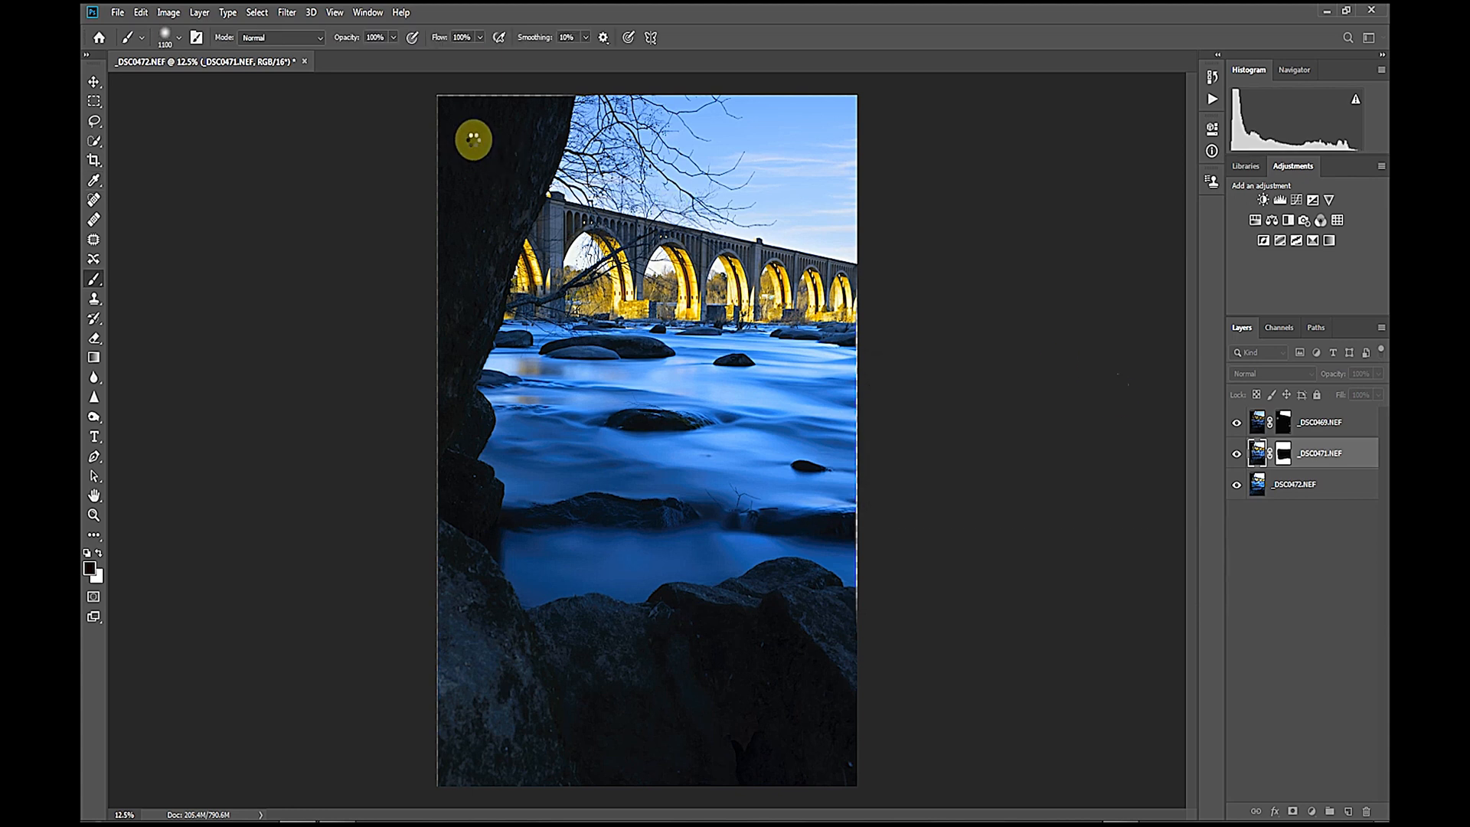
Step: Apply a Hue/Saturation adjustment with saturation +11 to the _DSC0471.NEF layer
{"action": "left_click", "coordinate": [142, 13]}
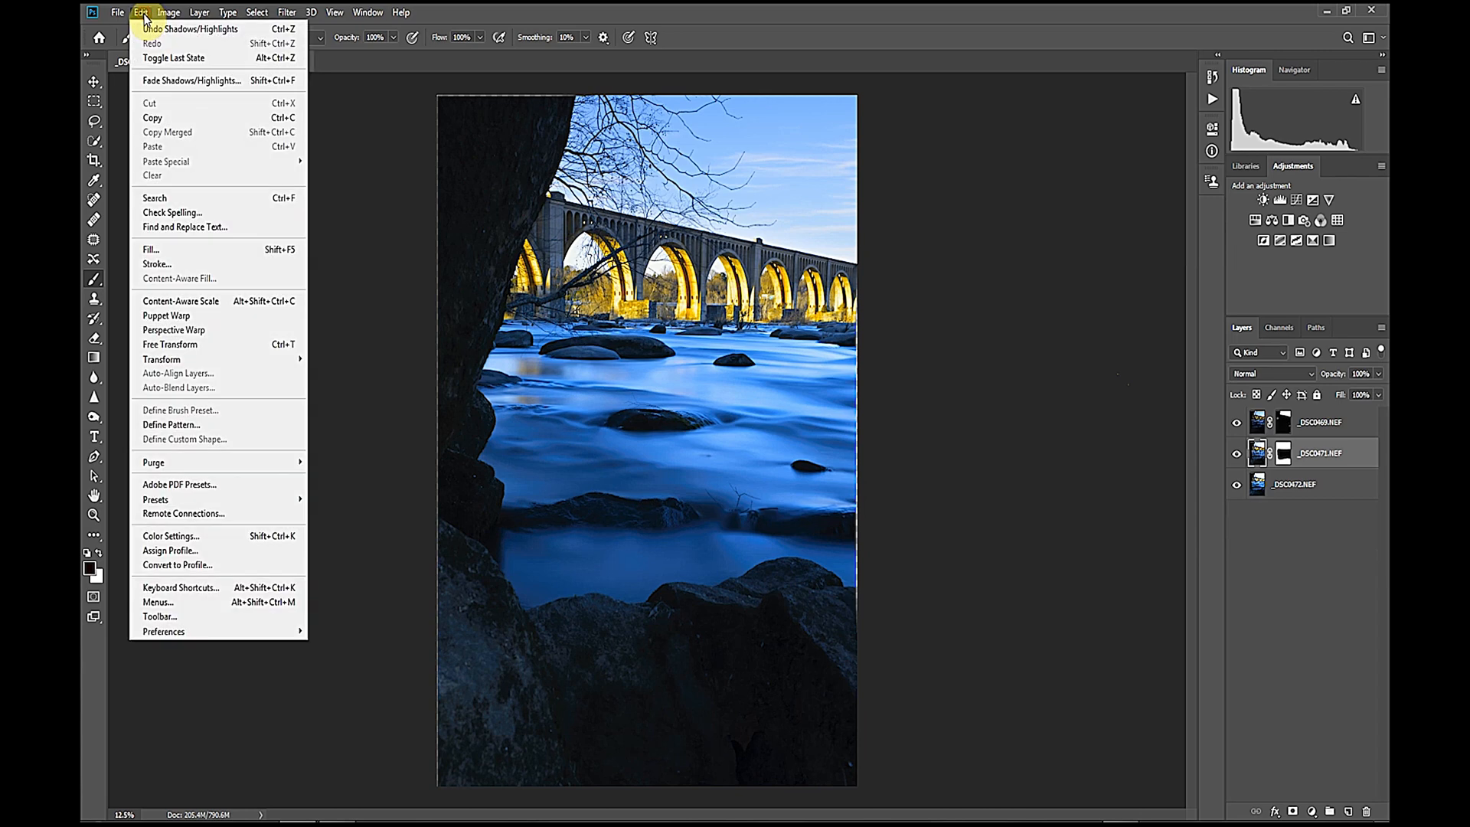
{"action": "mouse_move", "coordinate": [168, 13]}
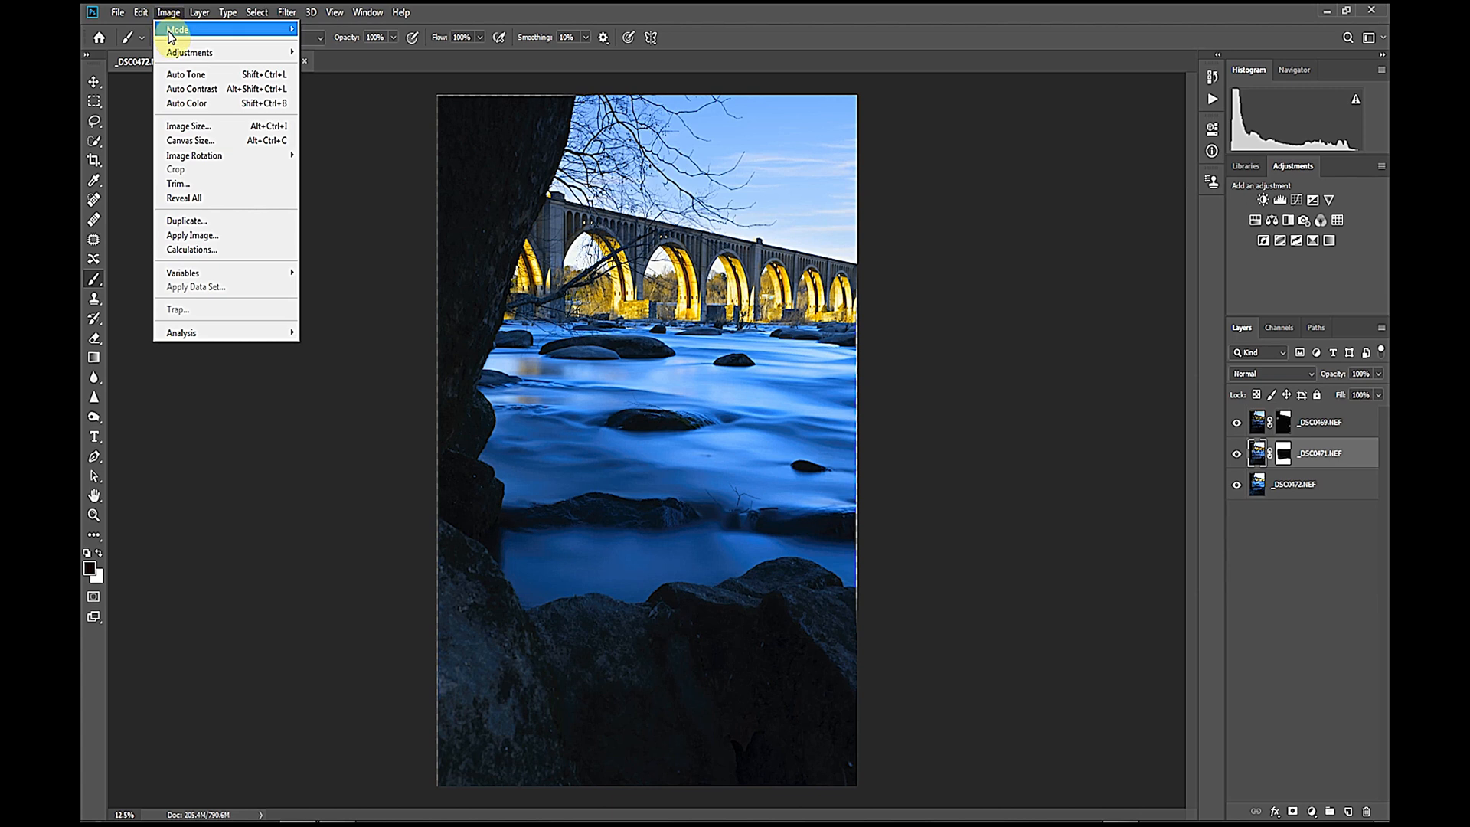
{"action": "mouse_move", "coordinate": [179, 54]}
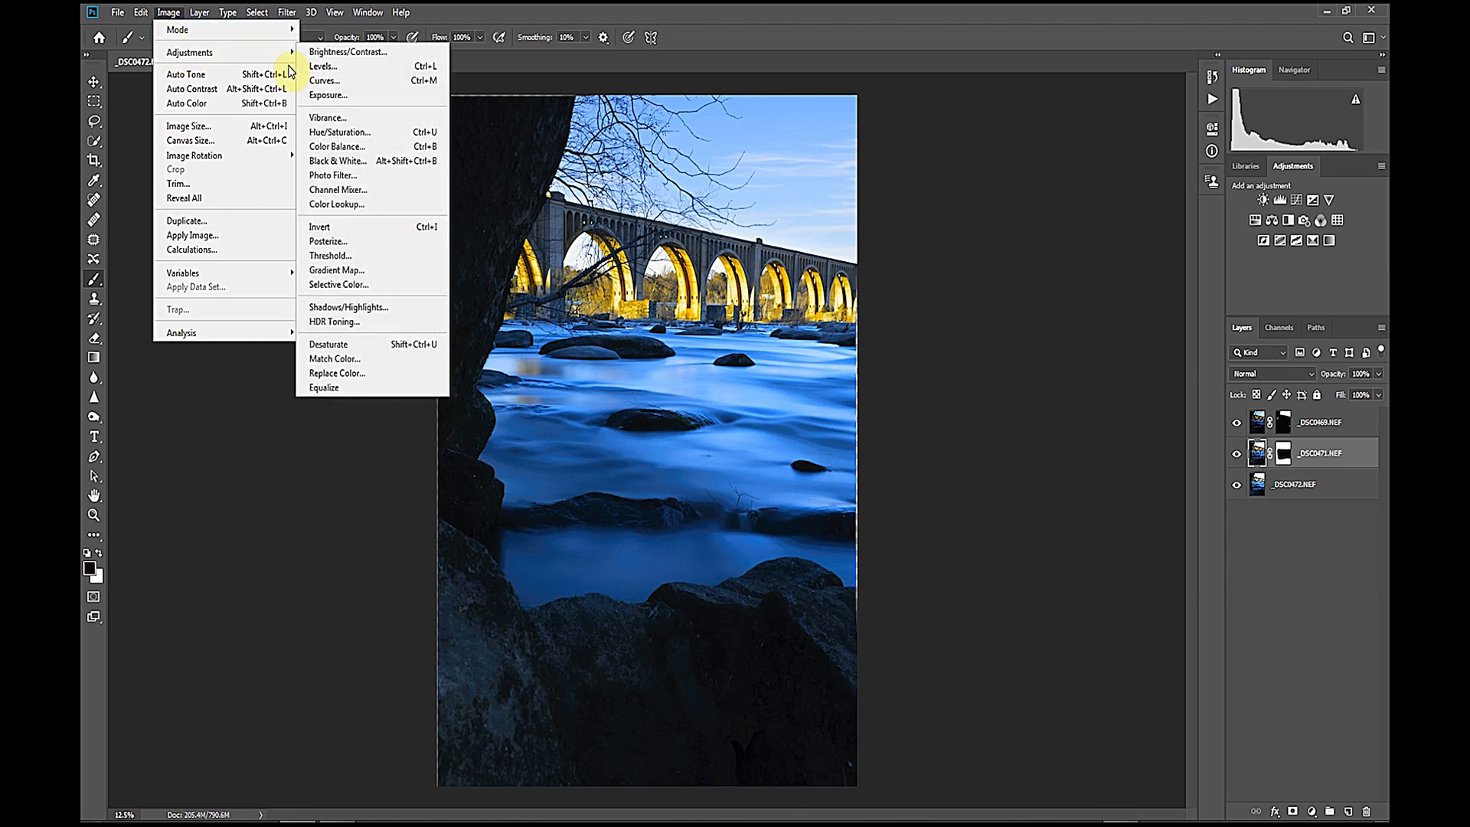
{"action": "left_click", "coordinate": [352, 133]}
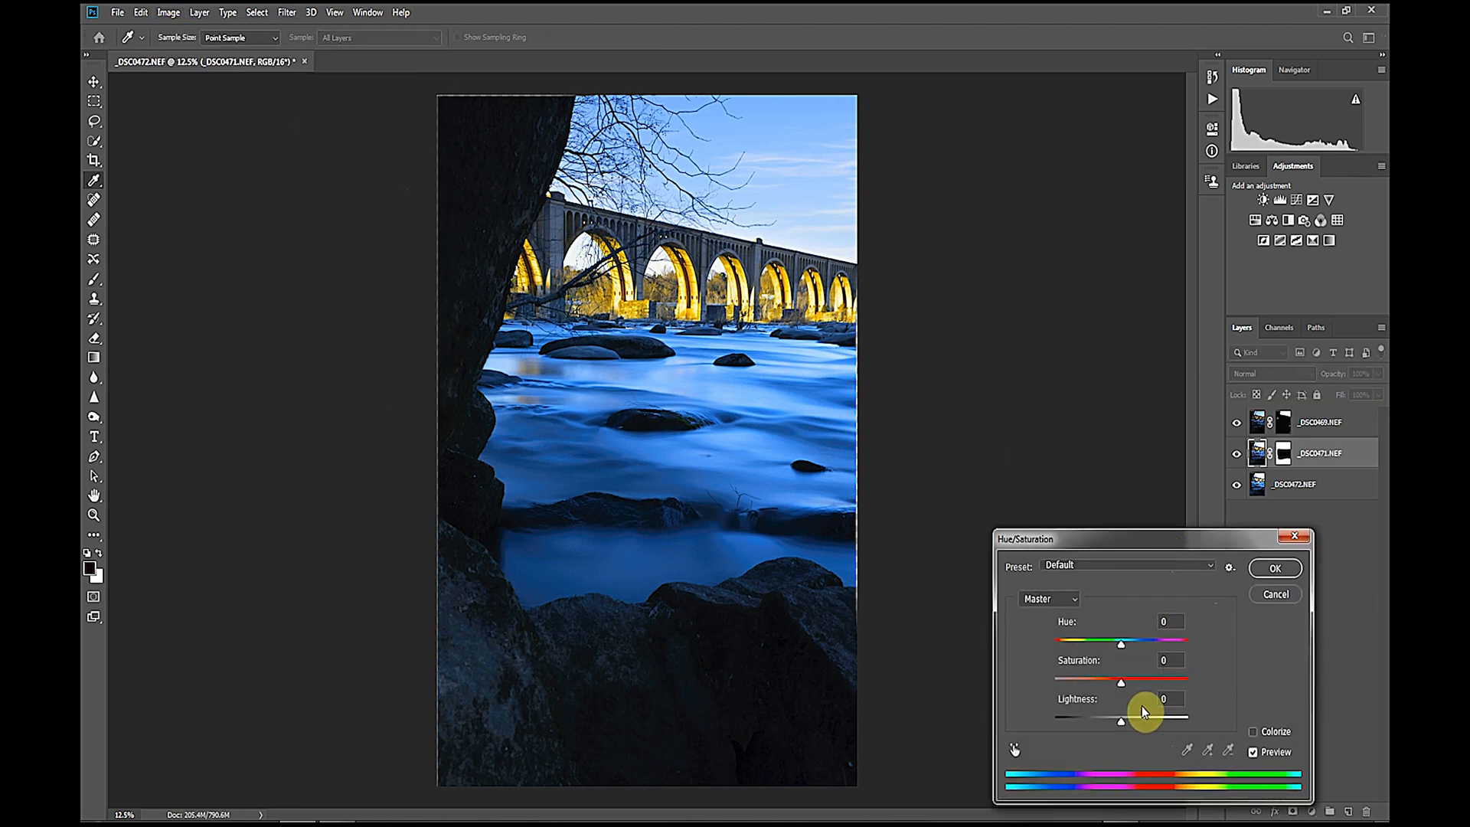
{"action": "mouse_move", "coordinate": [1120, 684]}
{"action": "left_mouse_down"}
{"action": "mouse_move", "coordinate": [1152, 687]}
{"action": "mouse_move", "coordinate": [1118, 686]}
{"action": "left_mouse_up"}
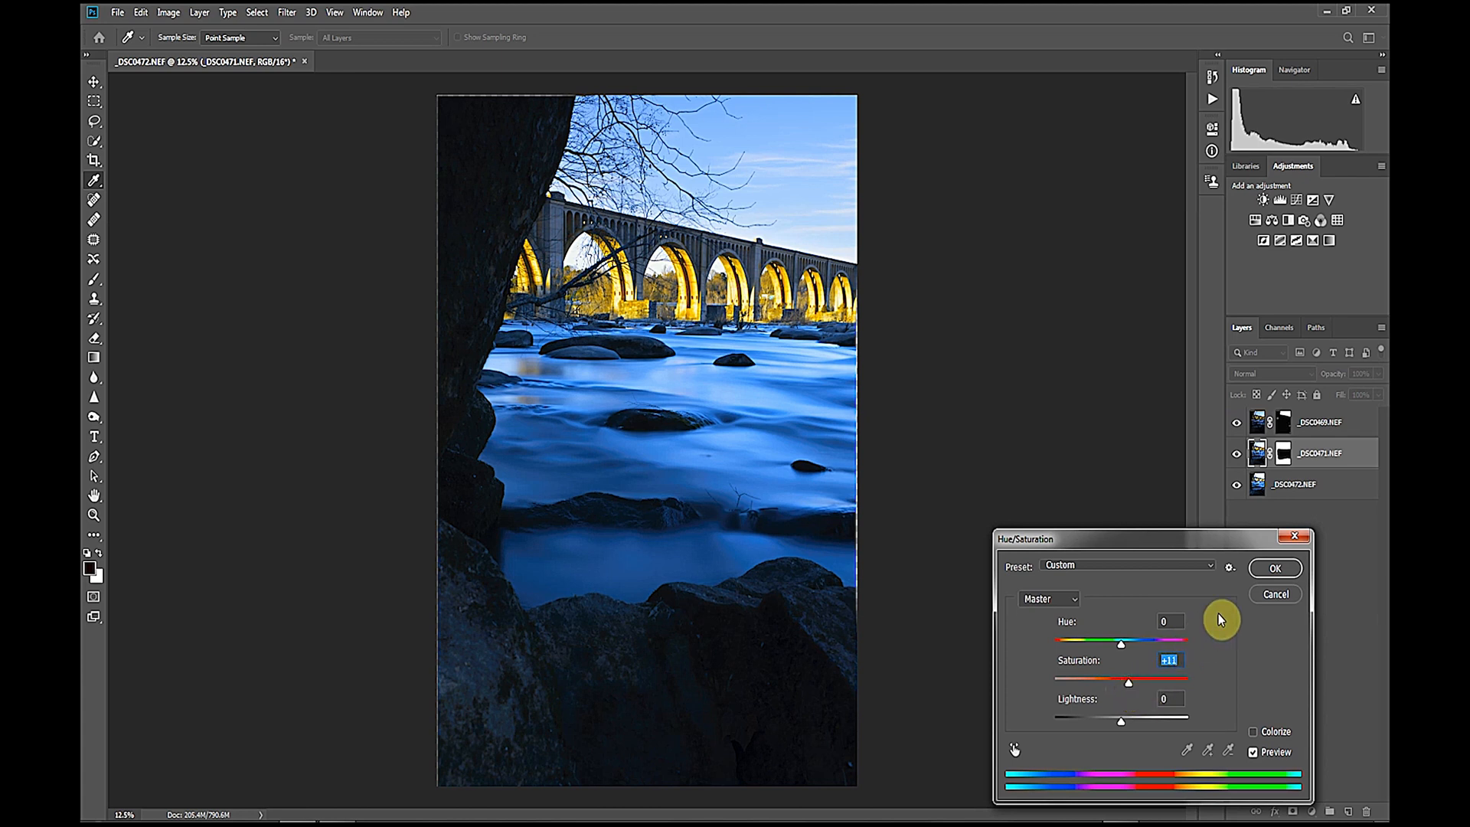
{"action": "left_click", "coordinate": [1275, 571]}
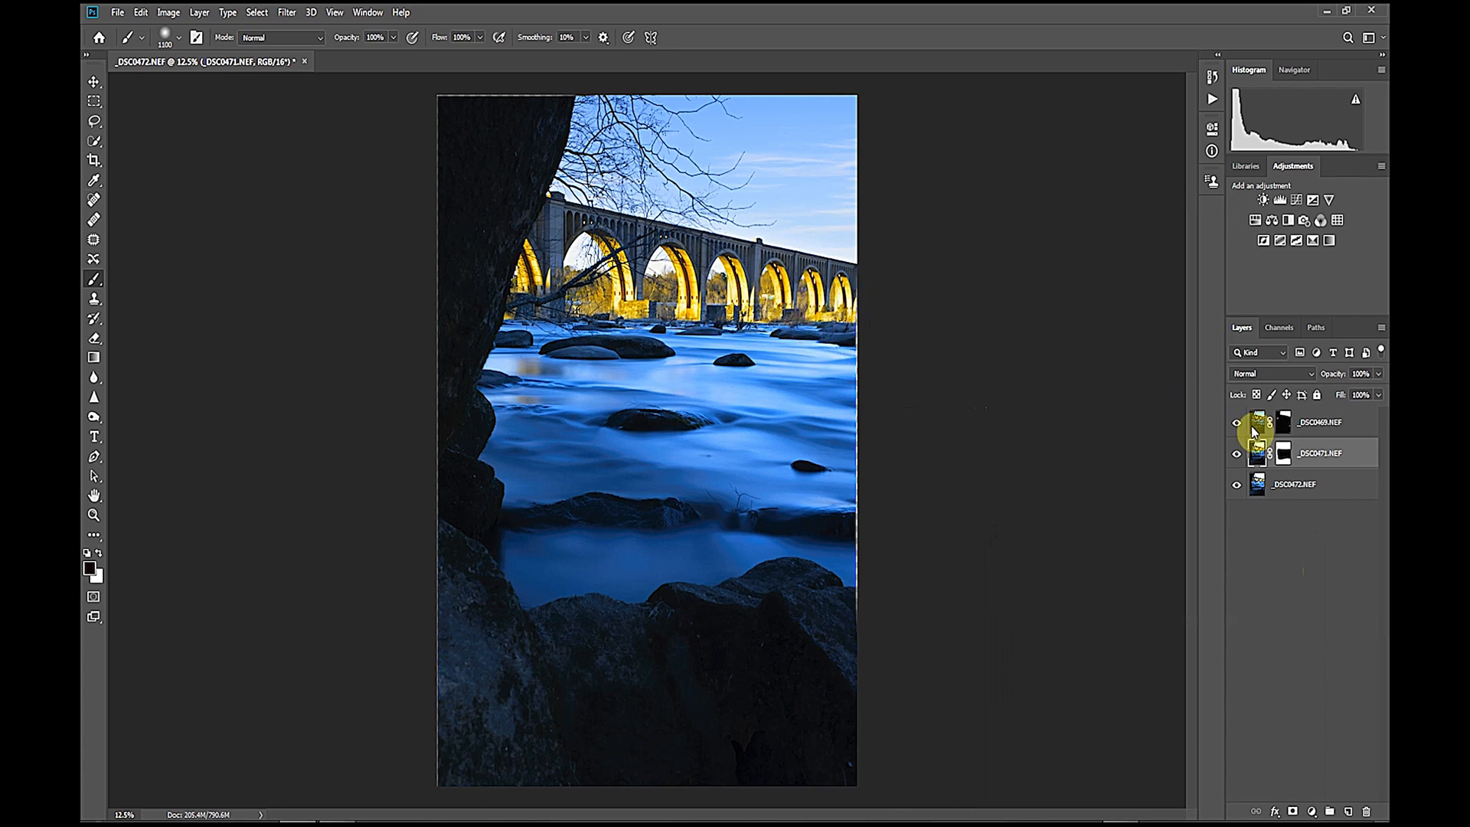
Step: Darken the sky on the _DSC0469.NEF layer with an Exposure adjustment of -0.29
{"action": "left_click", "coordinate": [1330, 427]}
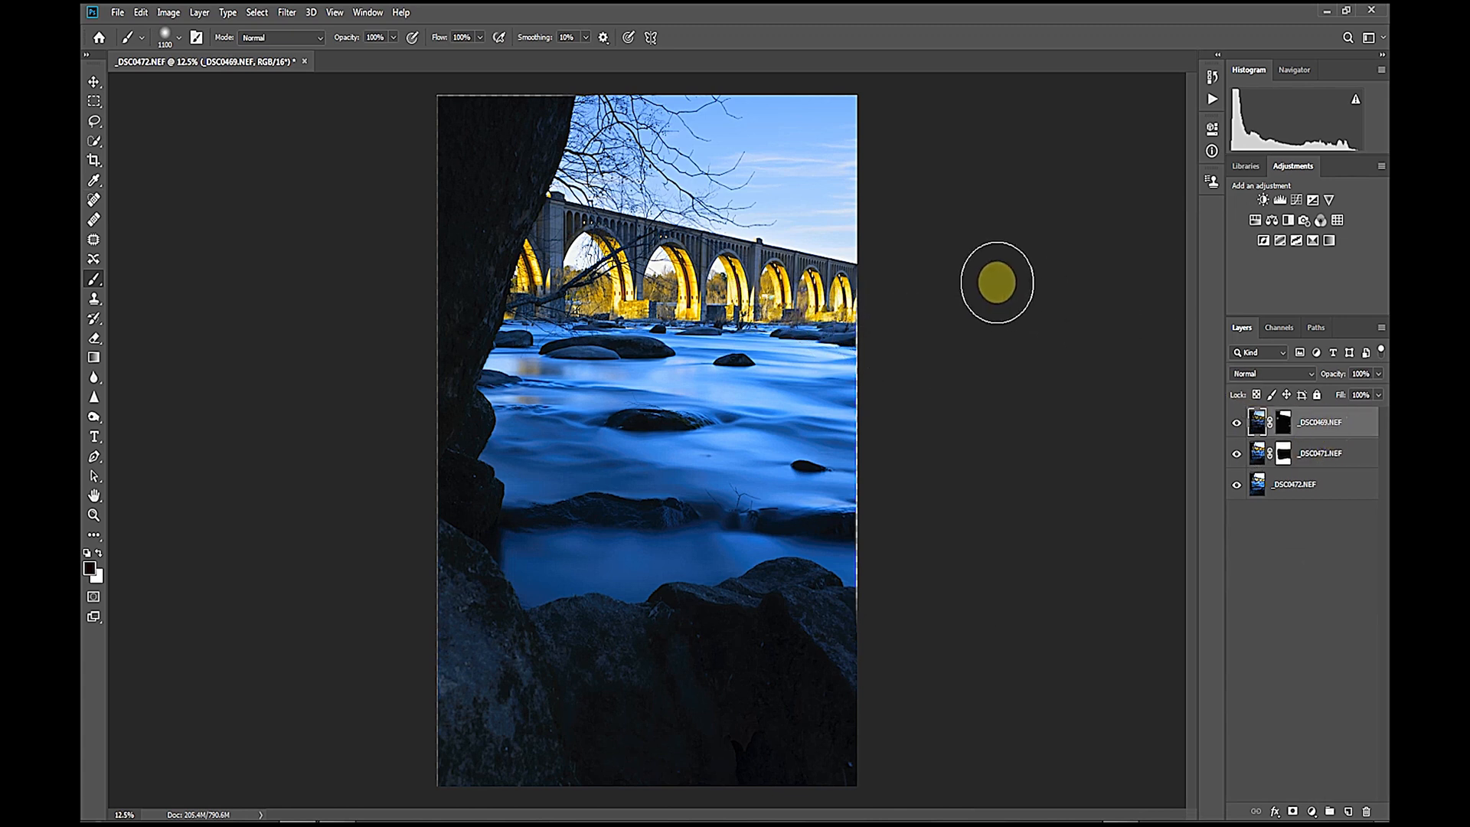
{"action": "left_click", "coordinate": [141, 13]}
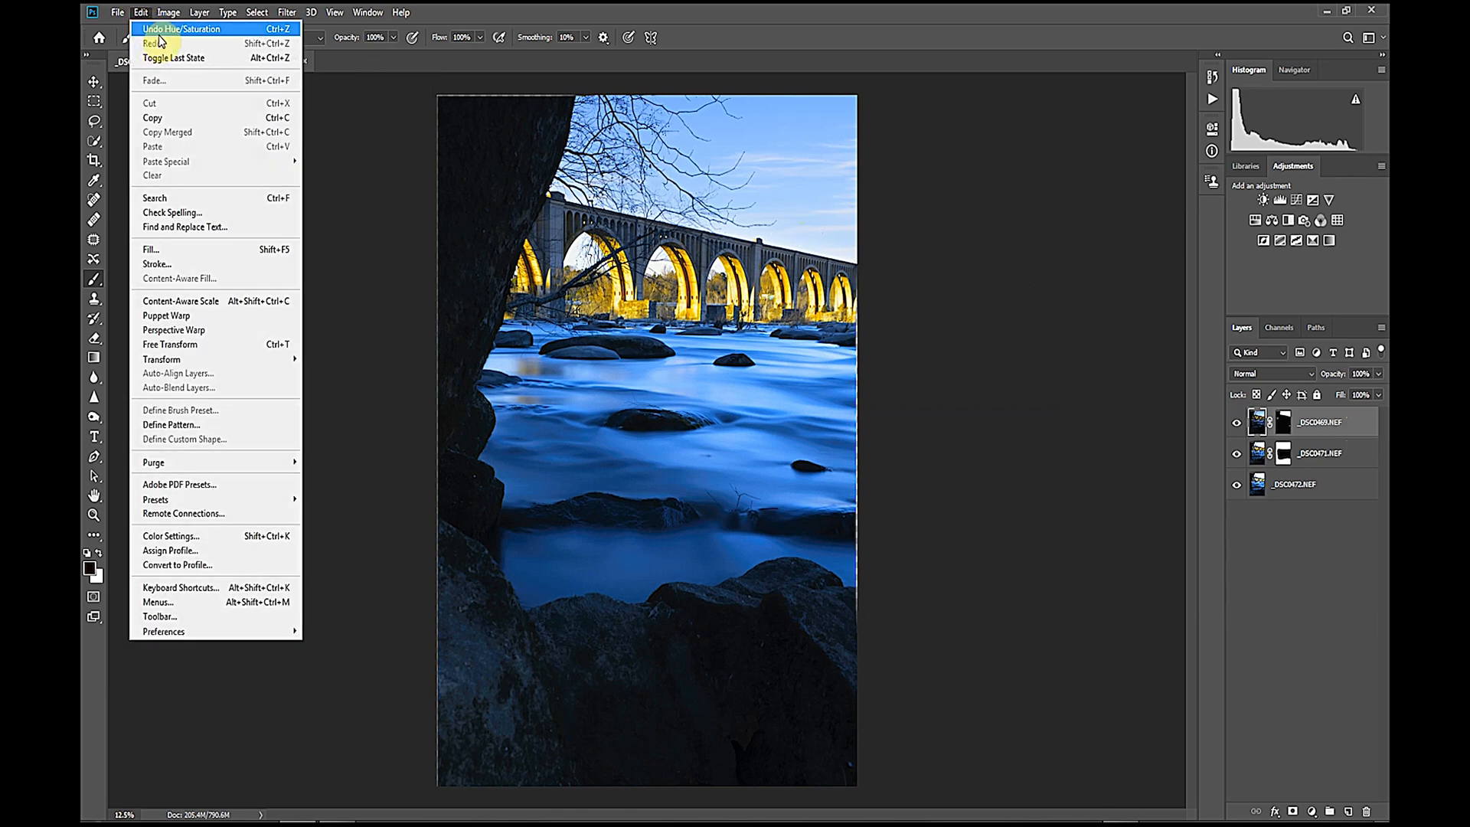
{"action": "mouse_move", "coordinate": [169, 13]}
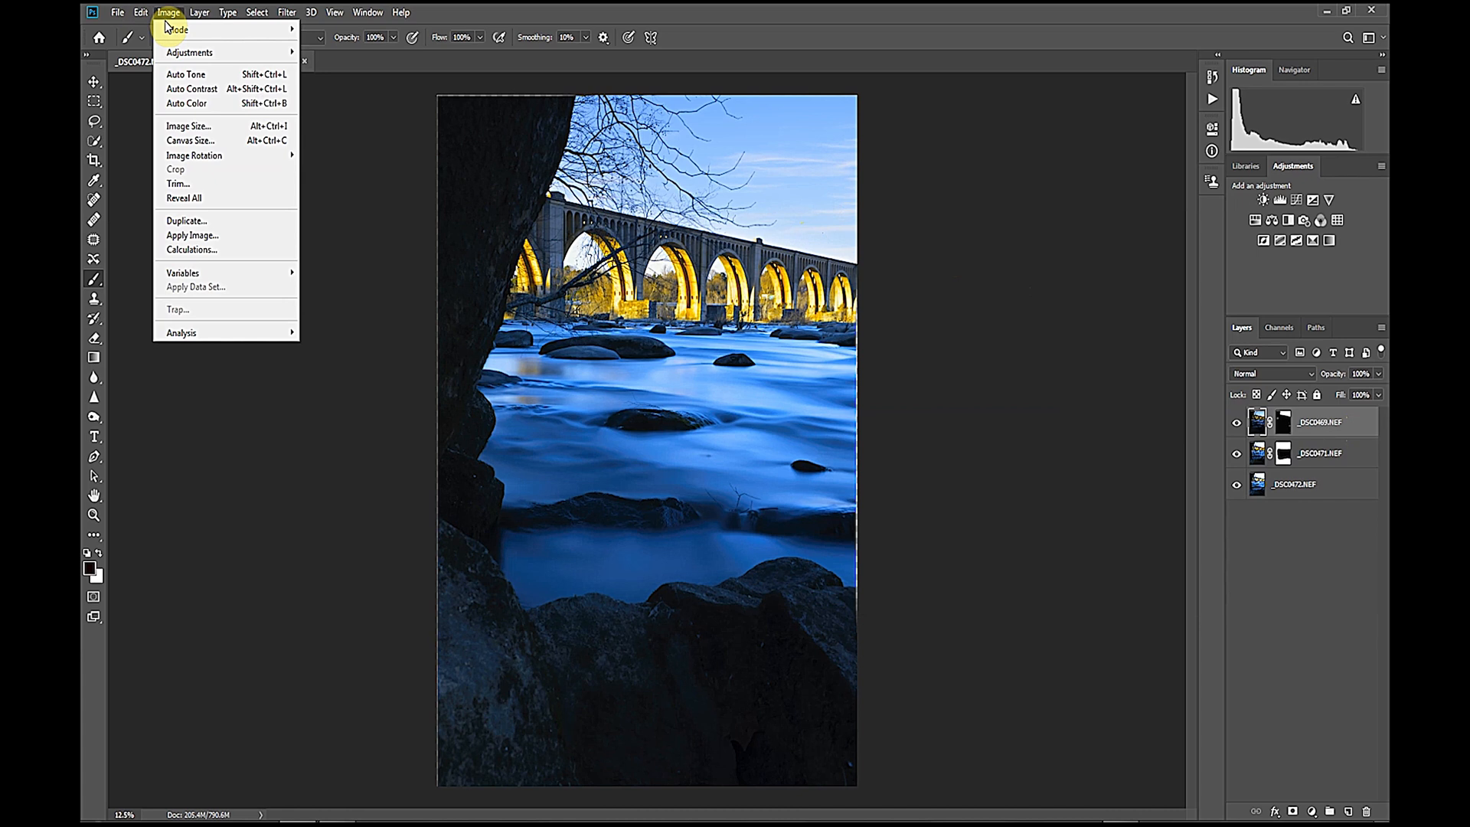
{"action": "mouse_move", "coordinate": [178, 54]}
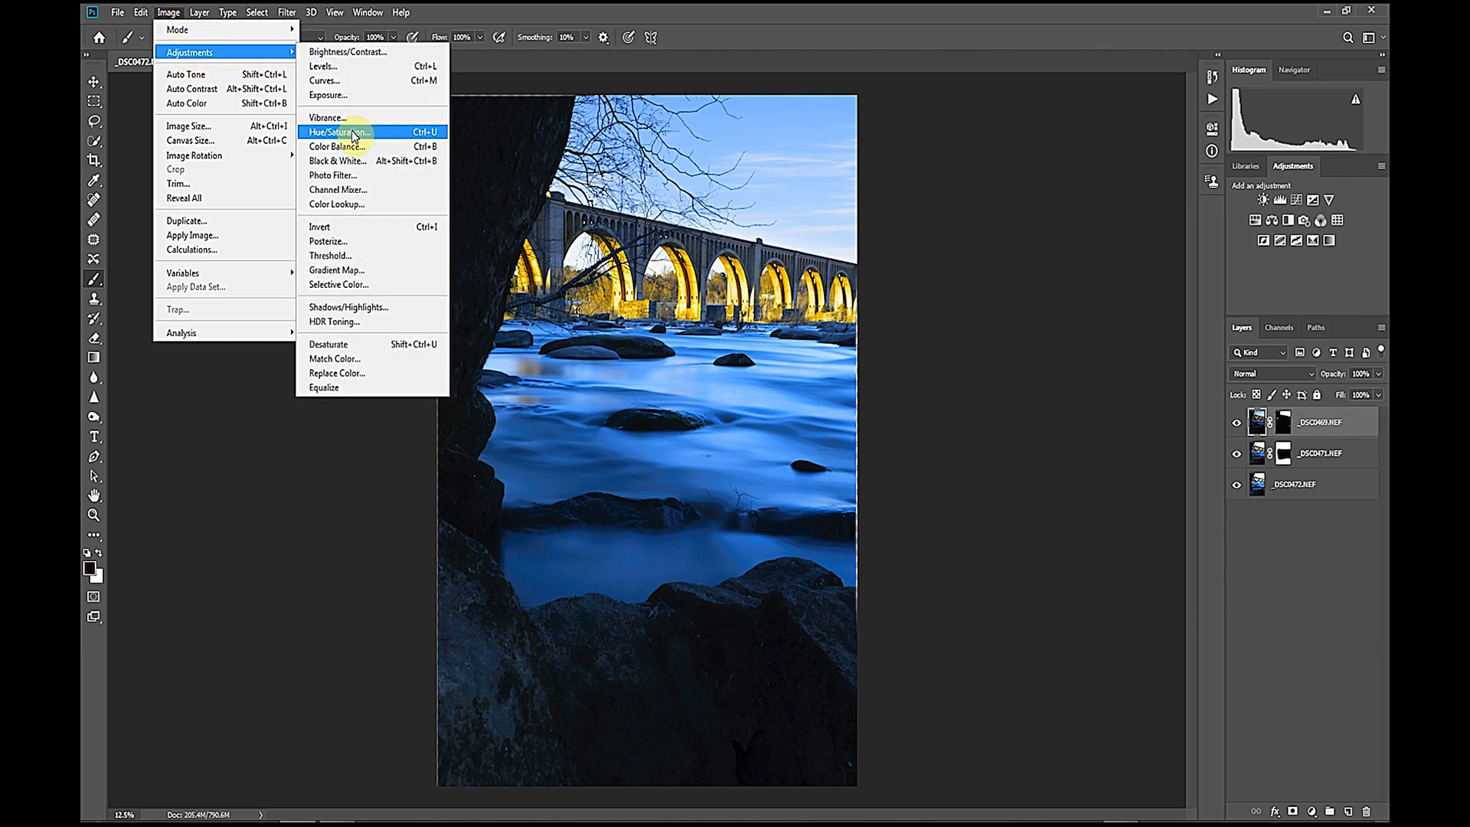
{"action": "left_click", "coordinate": [329, 95]}
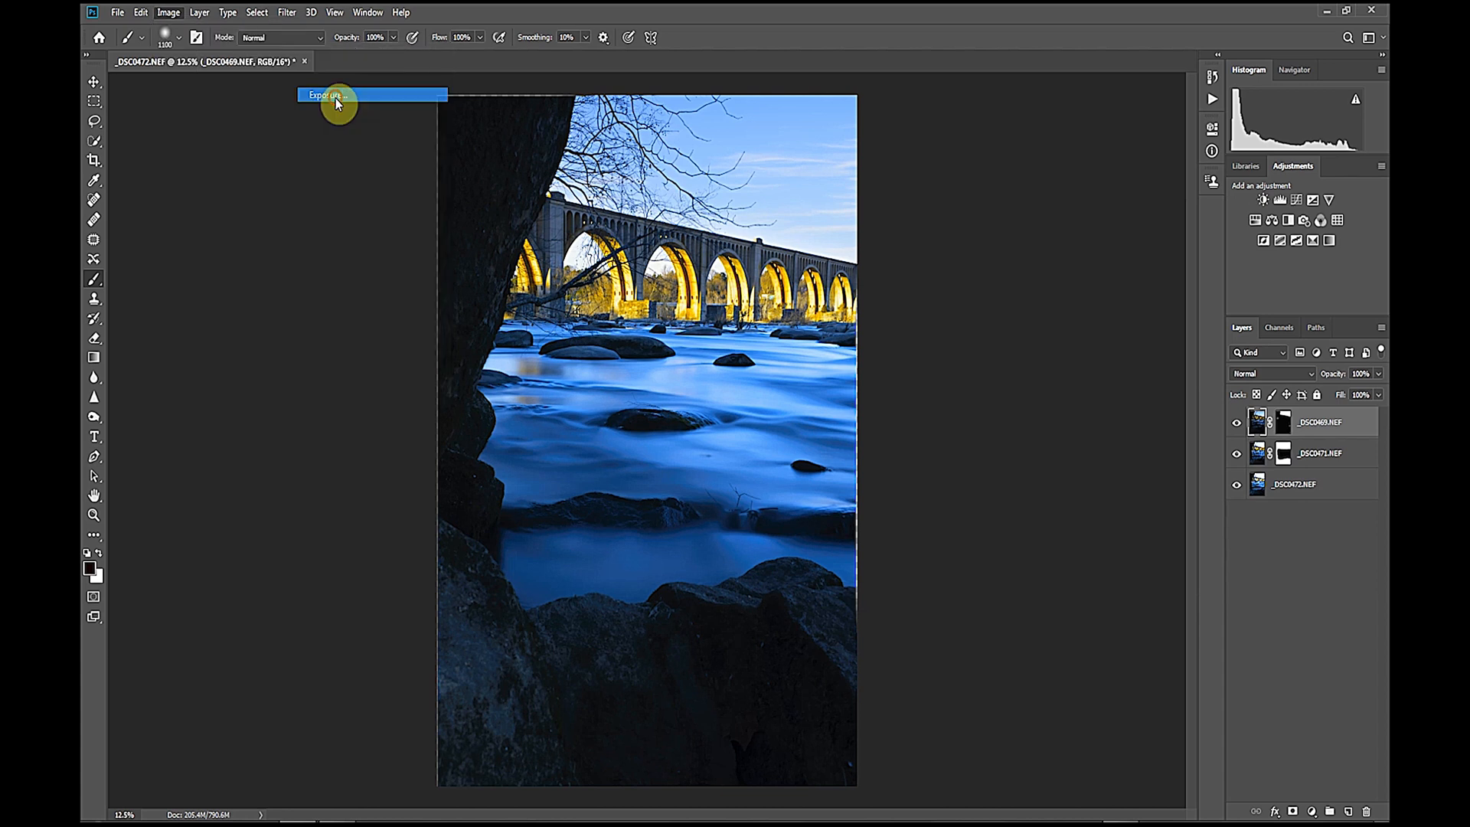
{"action": "left_click", "coordinate": [985, 524]}
{"action": "left_click_drag", "start_coordinate": [986, 526], "coordinate": [984, 528]}
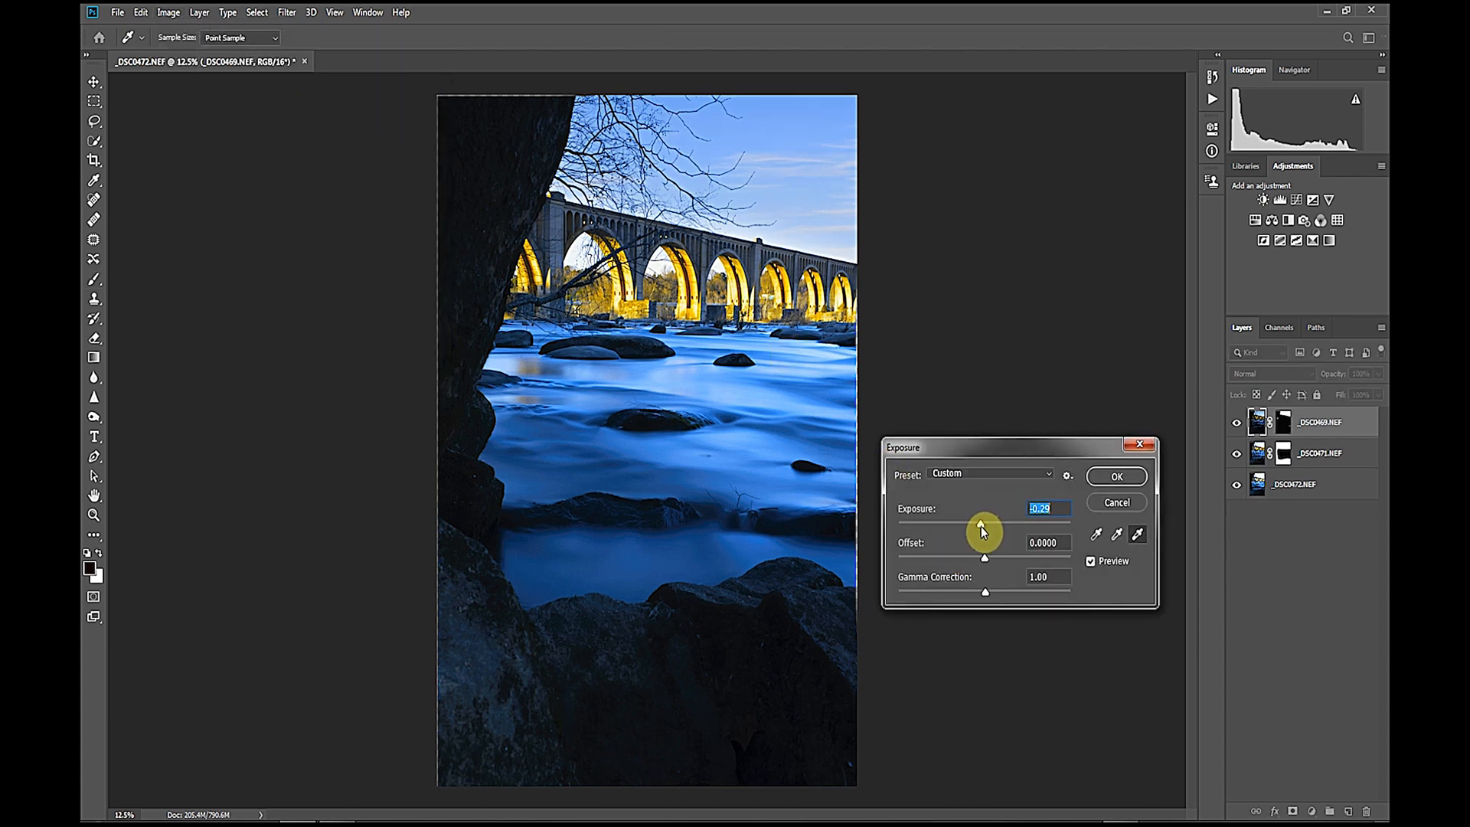
{"action": "left_click", "coordinate": [1117, 477]}
{"action": "key", "text": "b"}
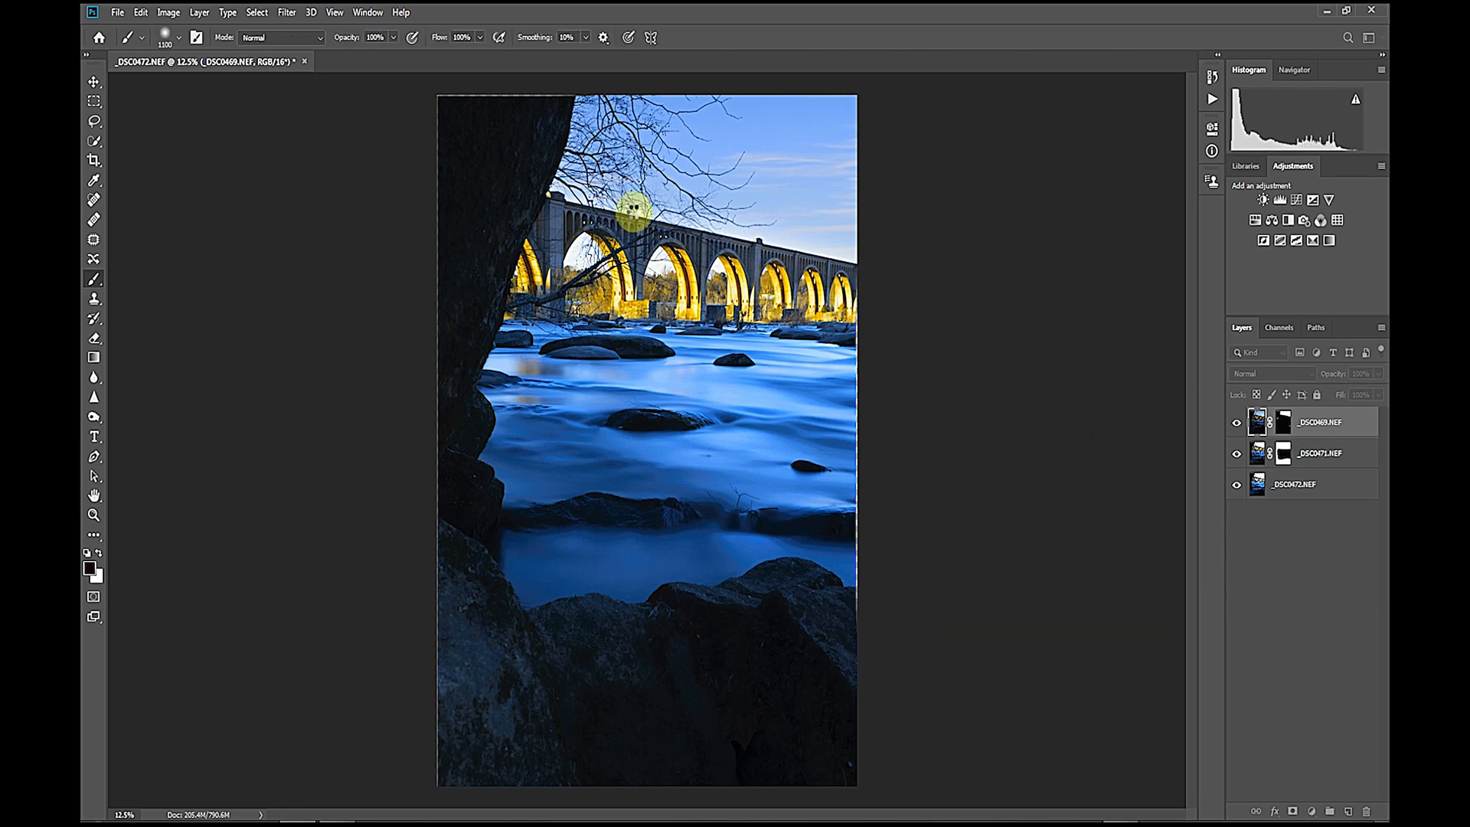
Step: Raise the contrast of the _DSC0469.NEF layer with a Brightness/Contrast adjustment
{"action": "left_click", "coordinate": [171, 13]}
{"action": "mouse_move", "coordinate": [197, 57]}
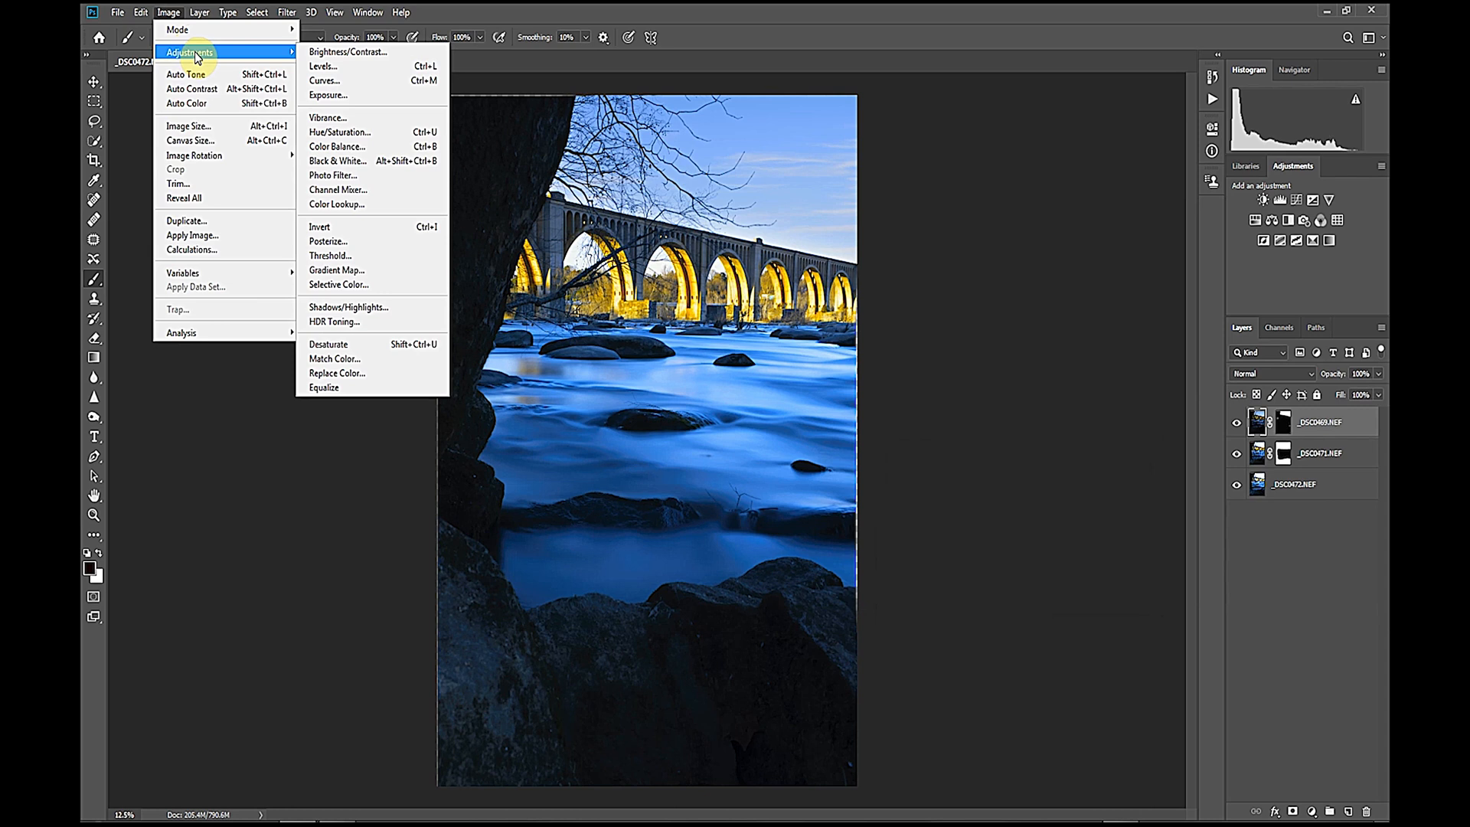
{"action": "left_click", "coordinate": [338, 52]}
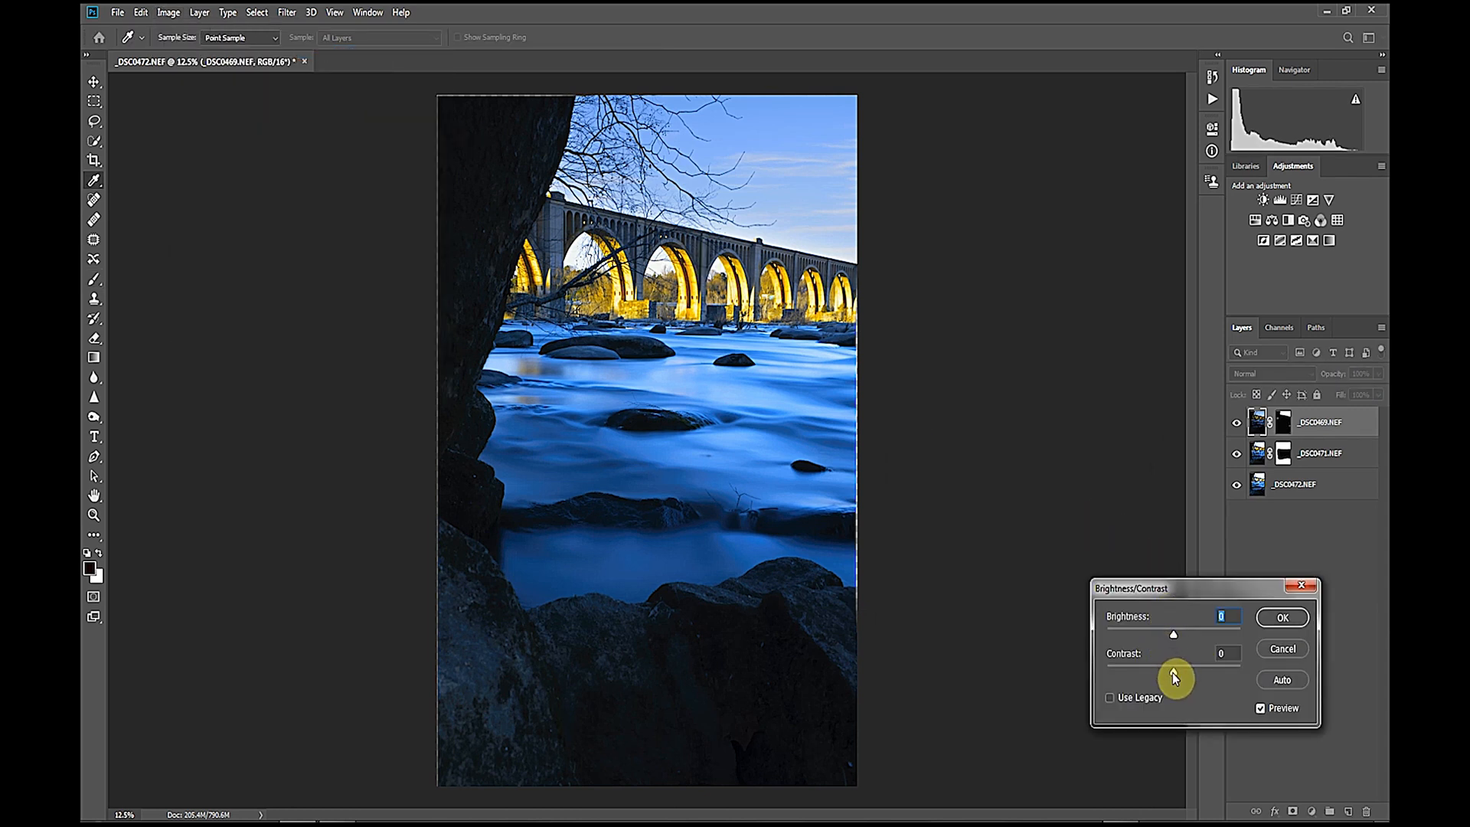
{"action": "left_click_drag", "start_coordinate": [1175, 677], "coordinate": [1193, 679]}
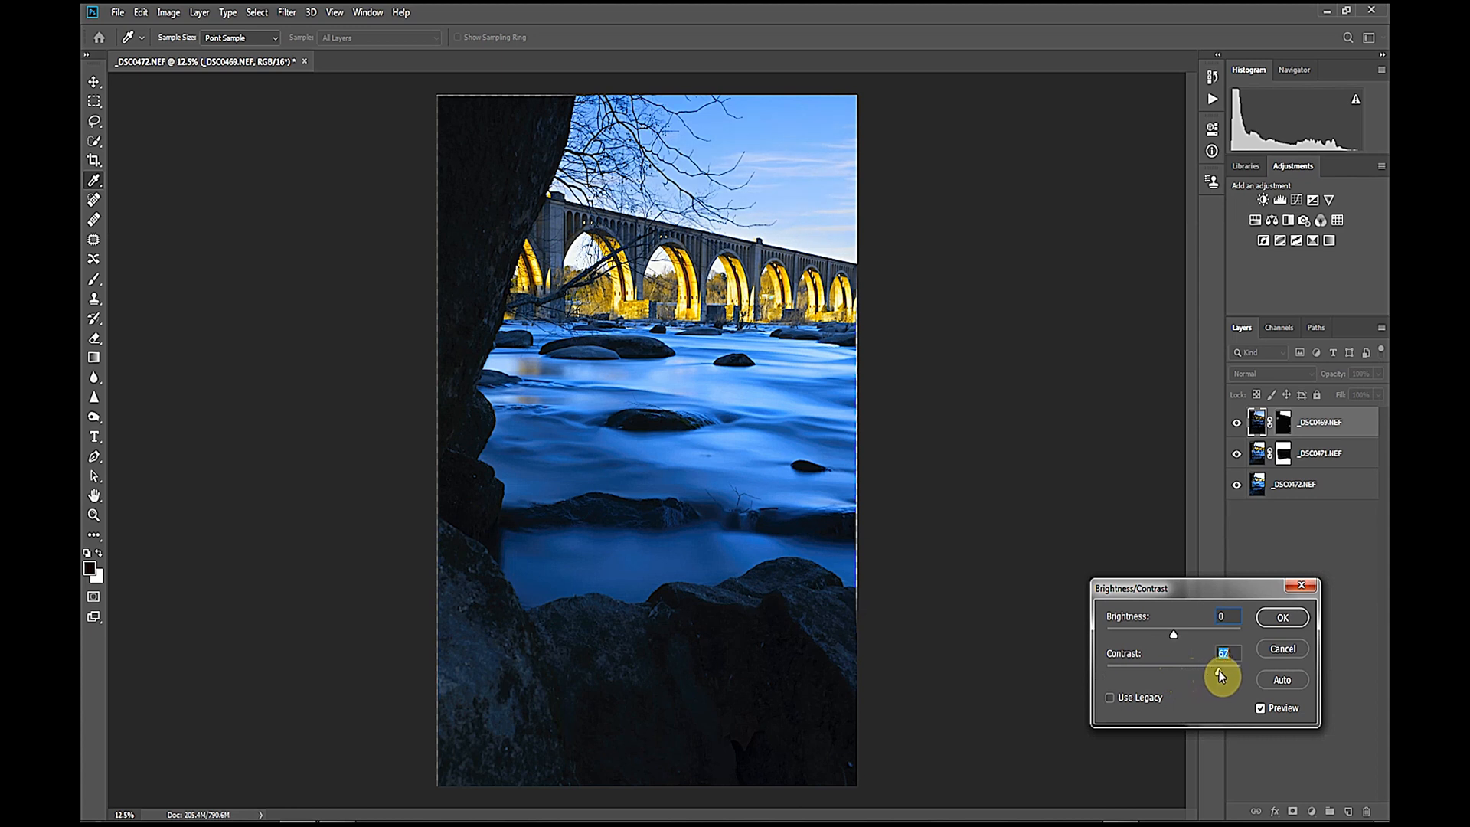
{"action": "left_click", "coordinate": [1282, 622]}
{"action": "key", "text": "b"}
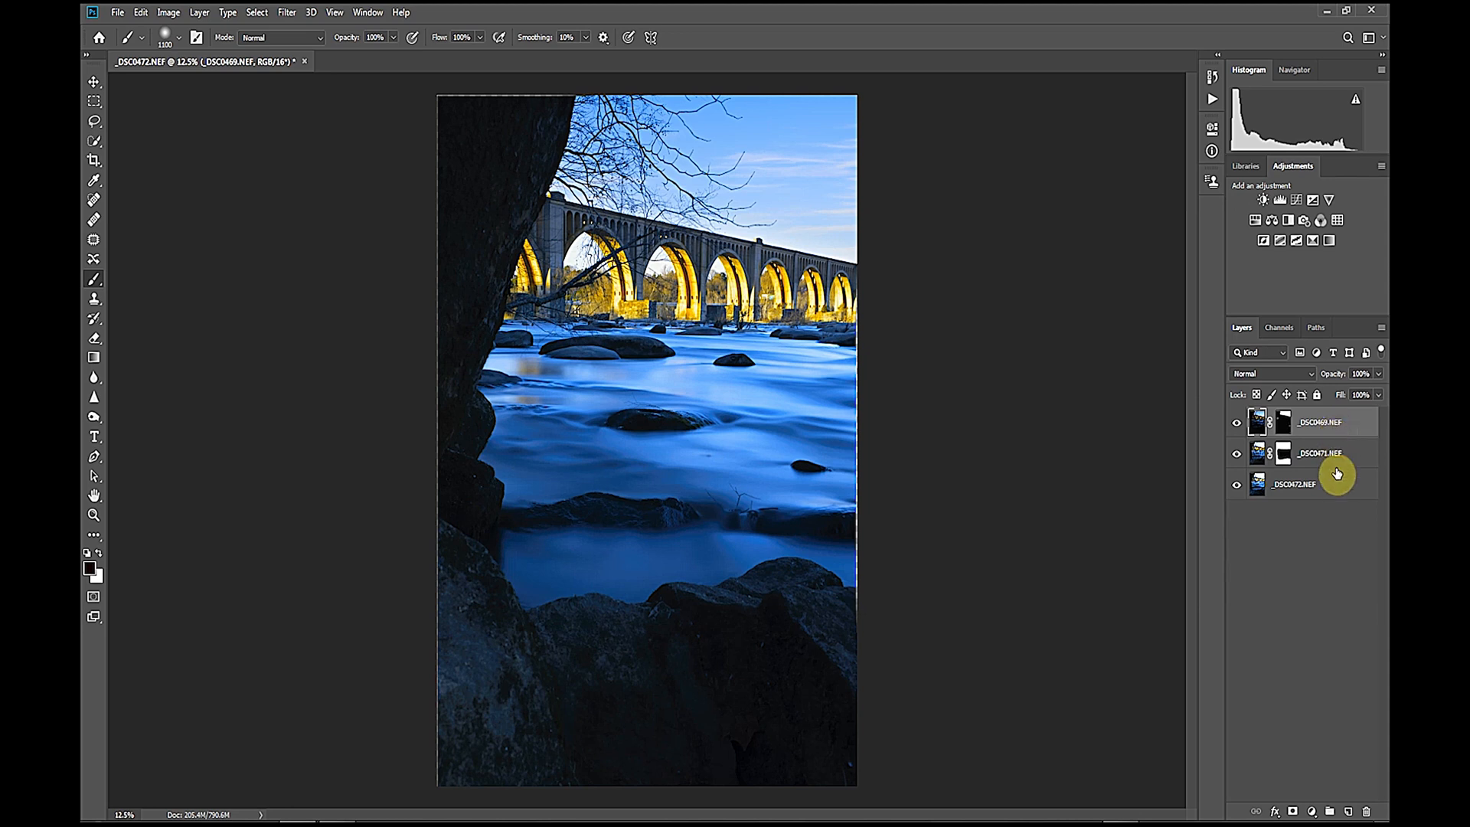
Step: Select all three exposure layers and flatten the image
{"action": "left_click", "coordinate": [1336, 493], "text": "shift"}
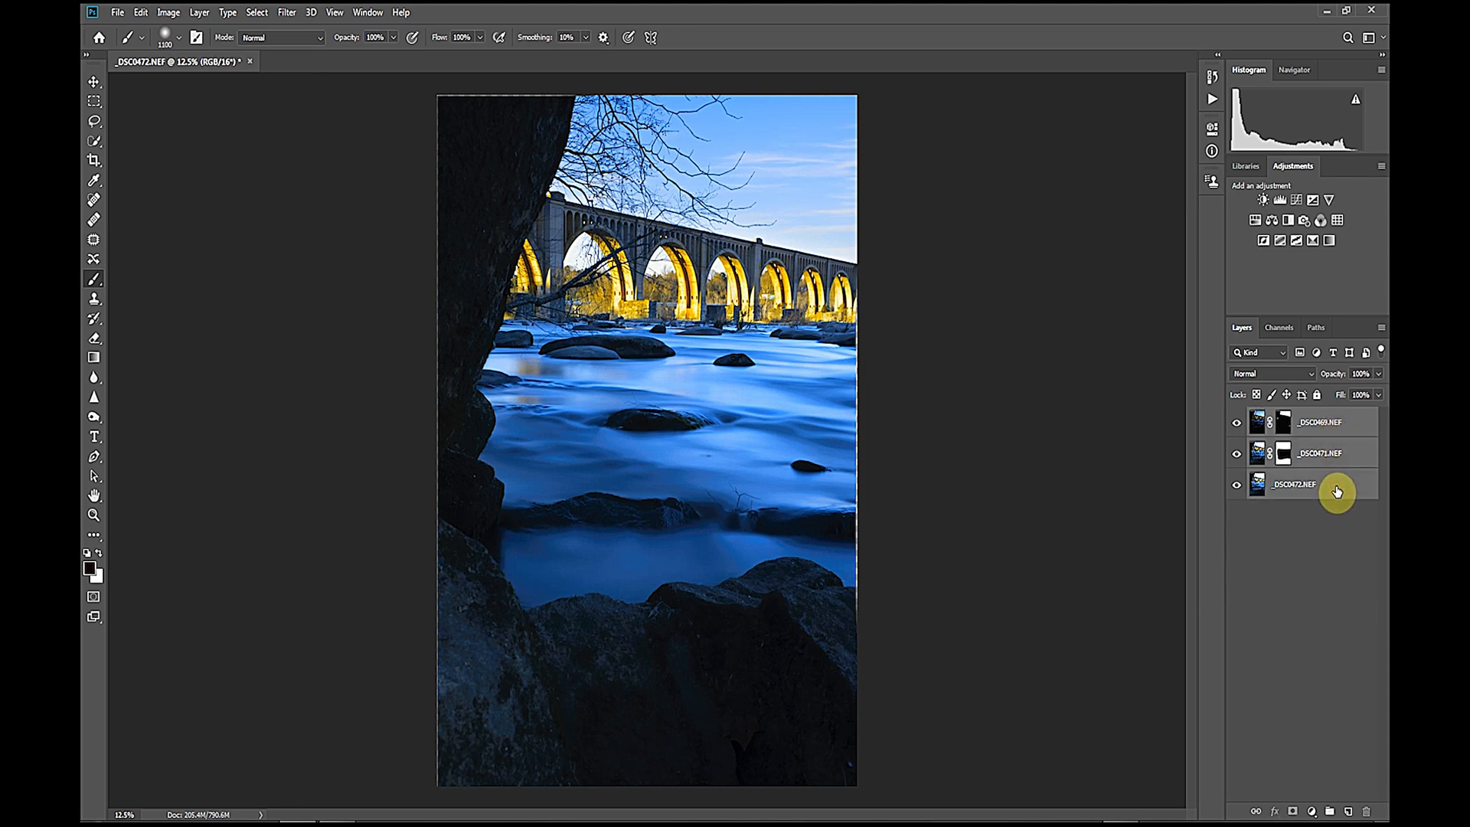
{"action": "right_click", "coordinate": [1336, 488]}
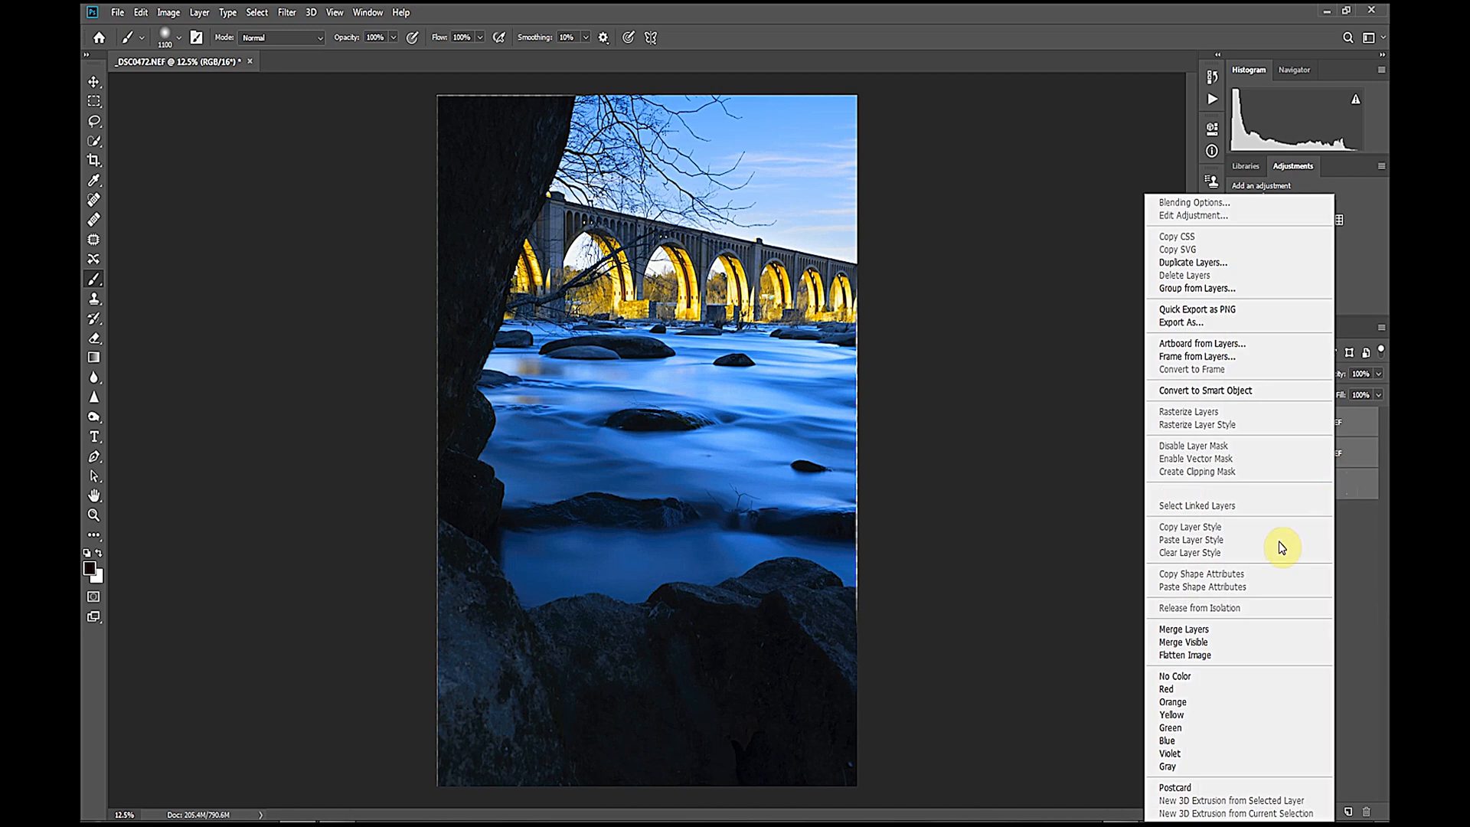
{"action": "left_click", "coordinate": [1196, 654]}
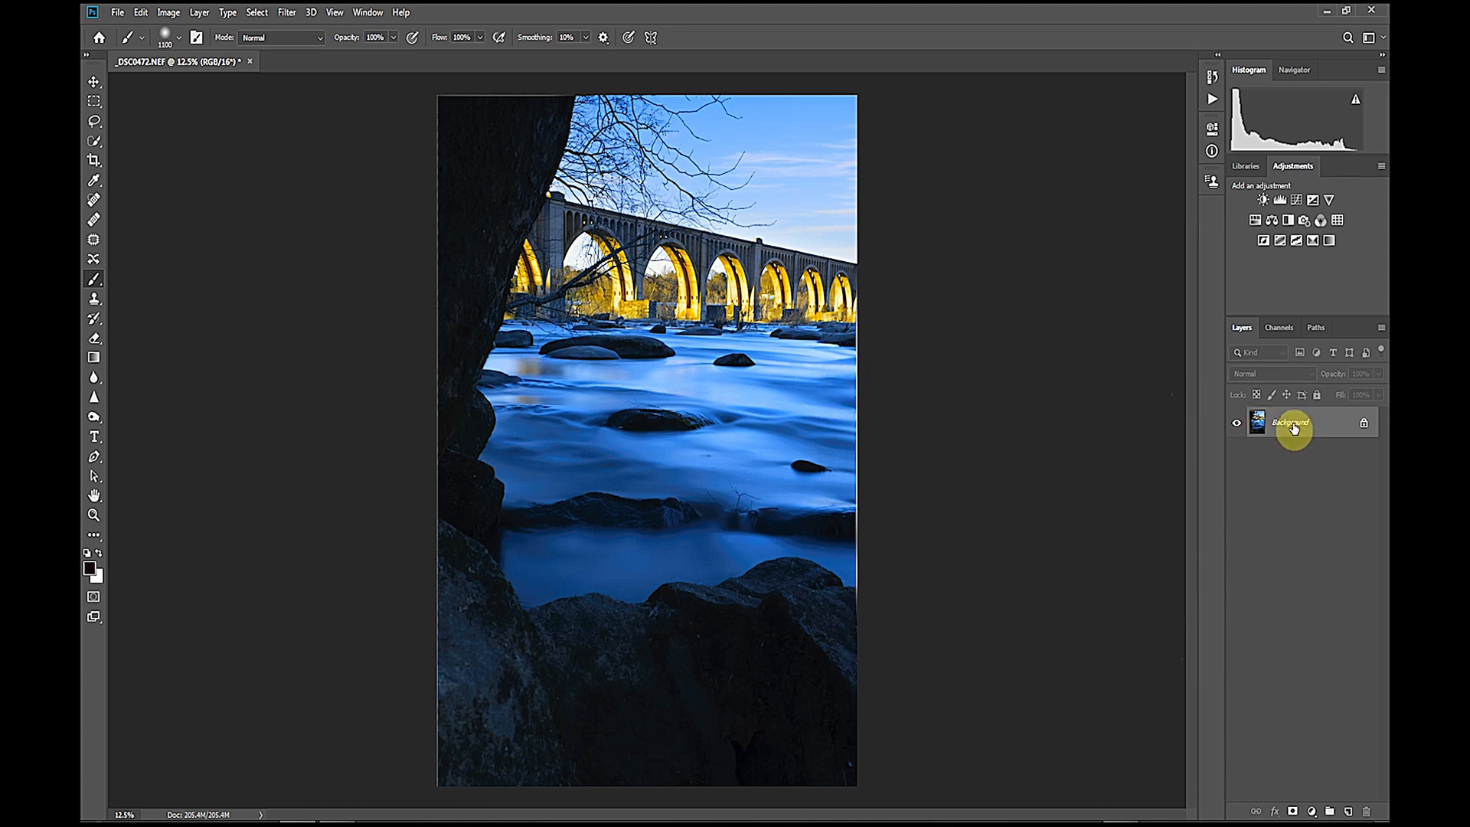
Step: Save the flattened image, close Photoshop and return to the edited photo in Lightroom
{"action": "left_click", "coordinate": [117, 14]}
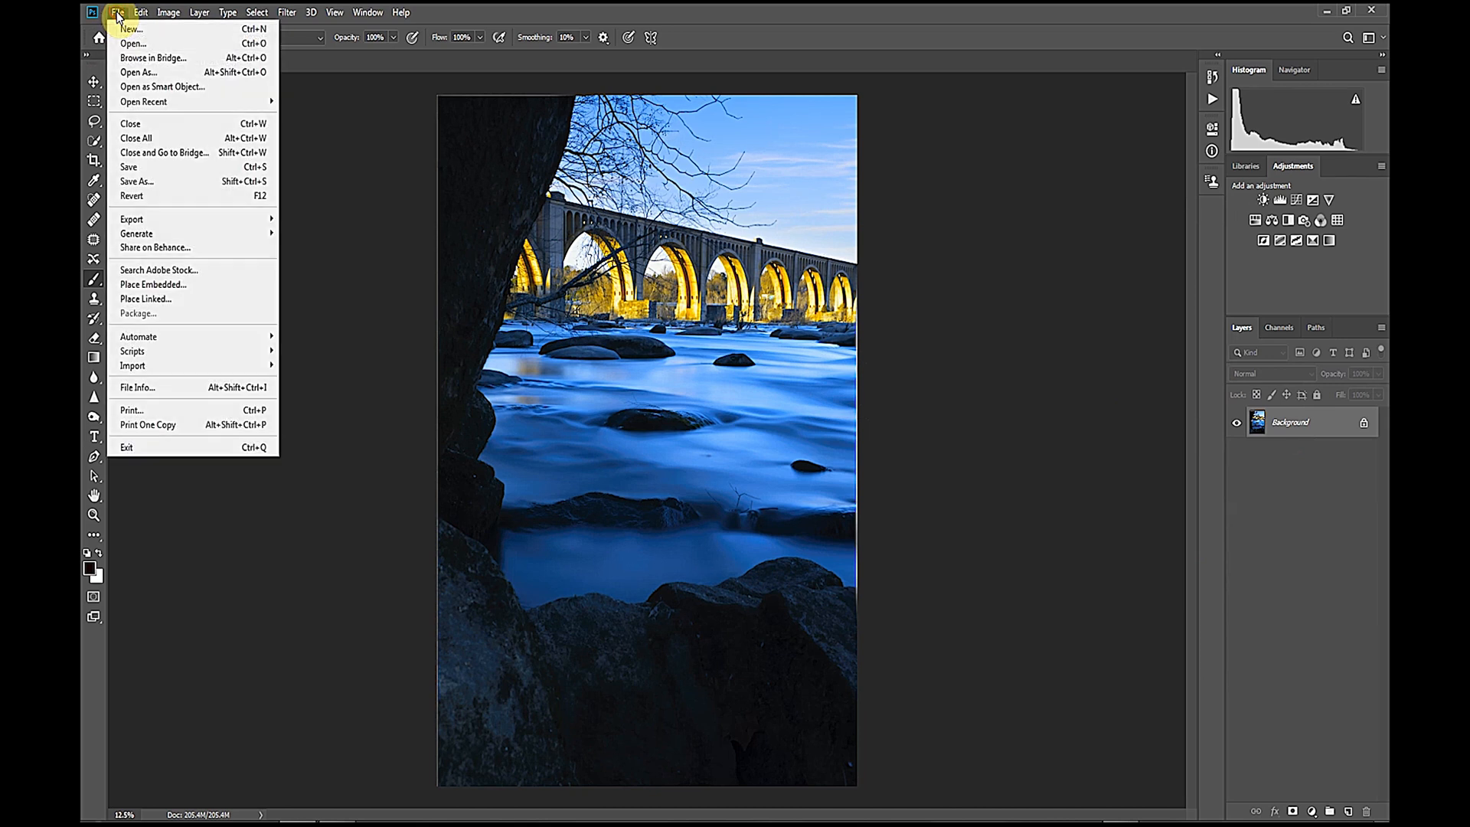
{"action": "left_click", "coordinate": [131, 170]}
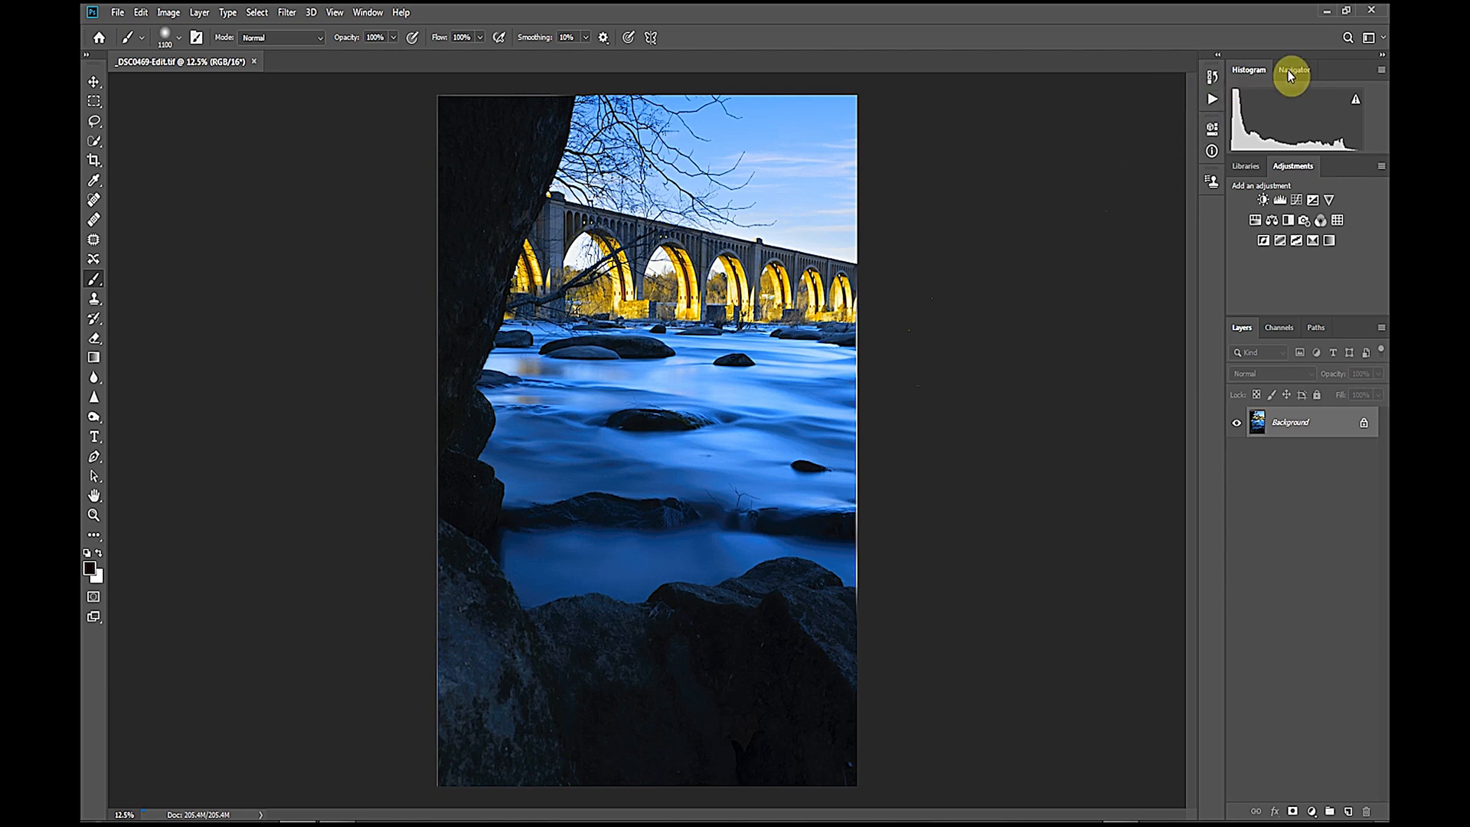
{"action": "left_click", "coordinate": [1375, 11]}
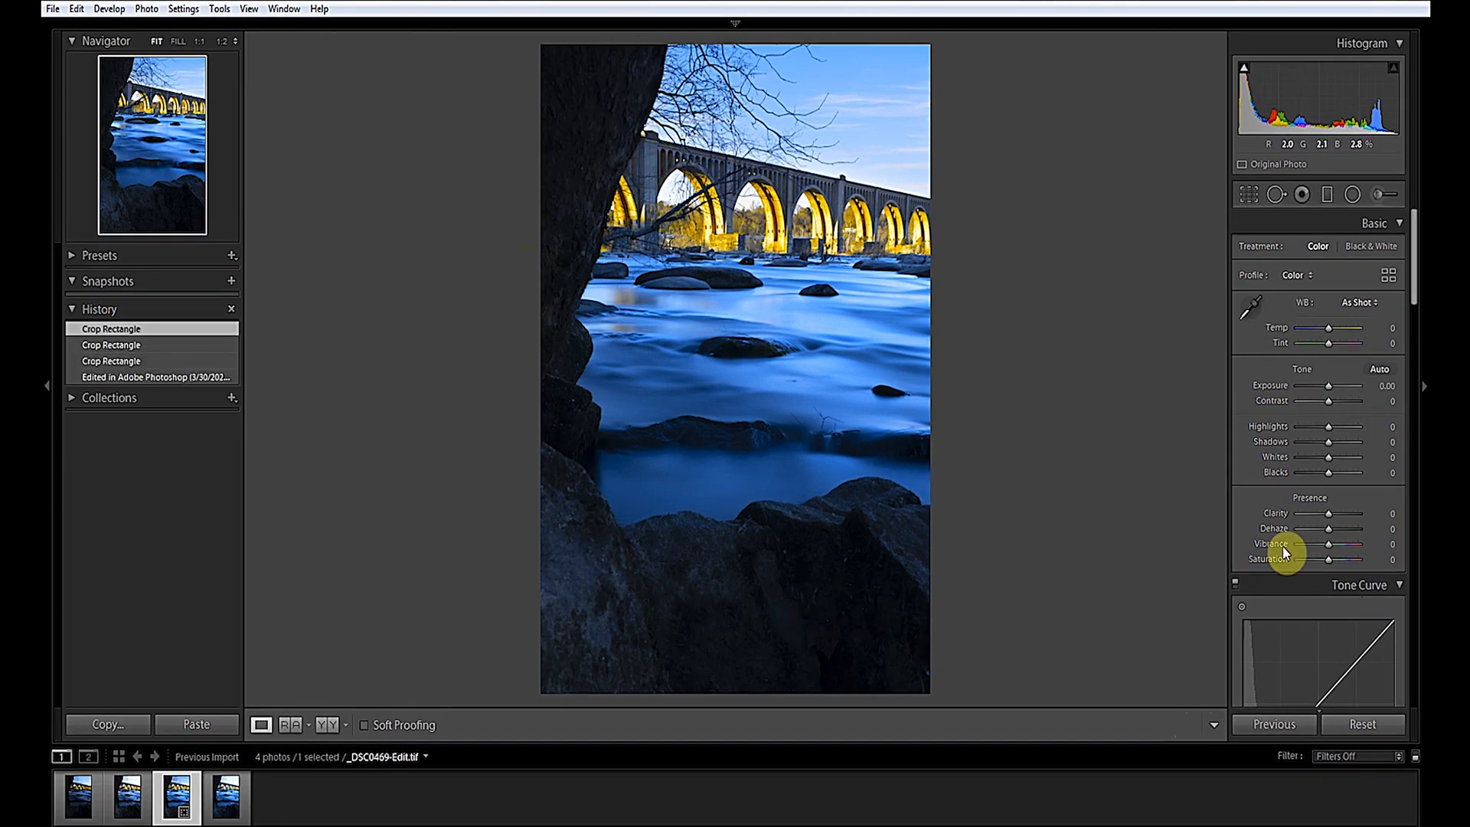
Step: Paint an Adjustment Brush mask over the tree trunk and foreground rocks at brush size 8.0, checking coverage with the mask overlay
{"action": "left_click", "coordinate": [1379, 197]}
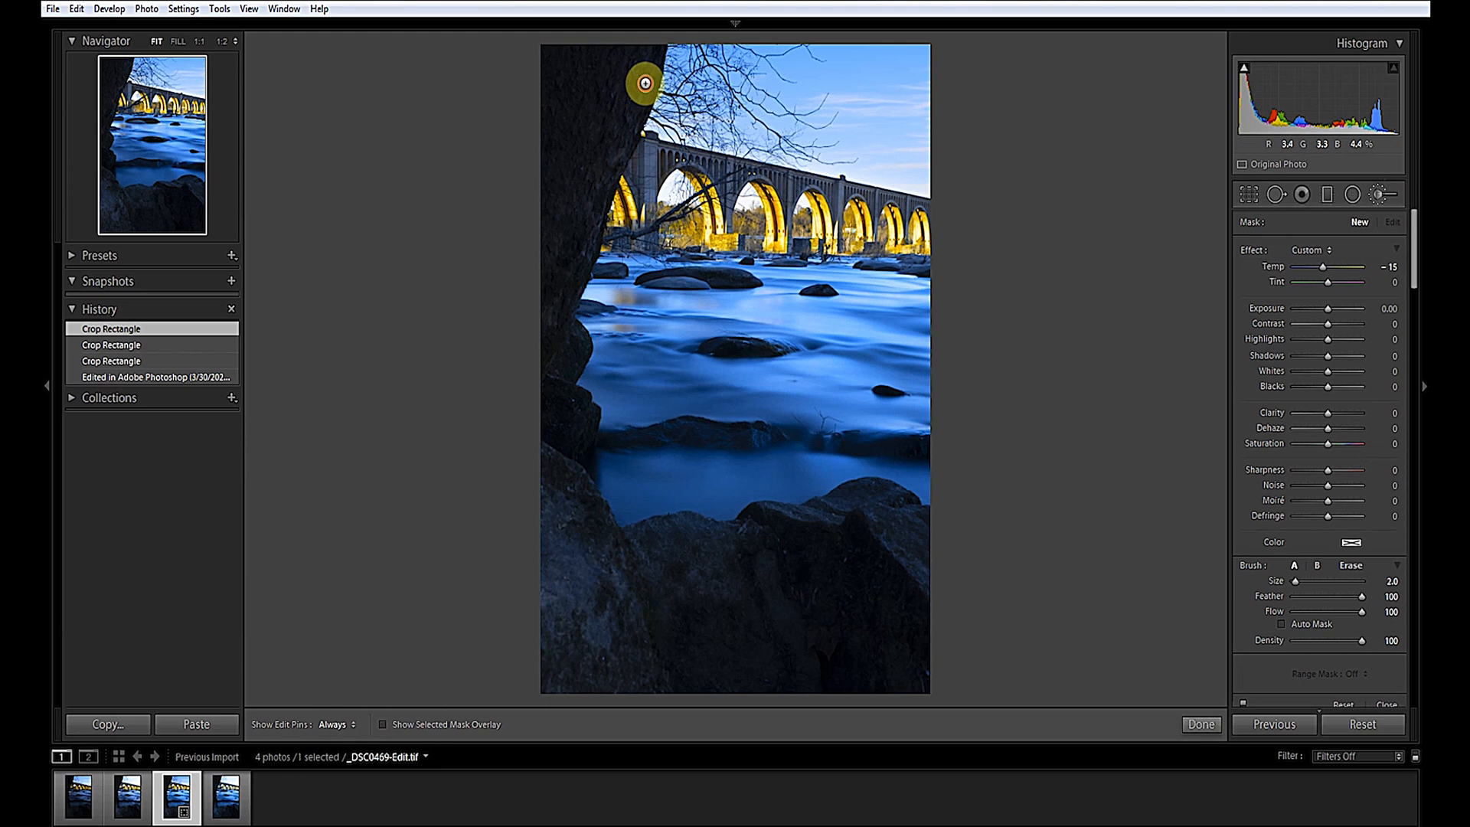
{"action": "left_click", "coordinate": [645, 83]}
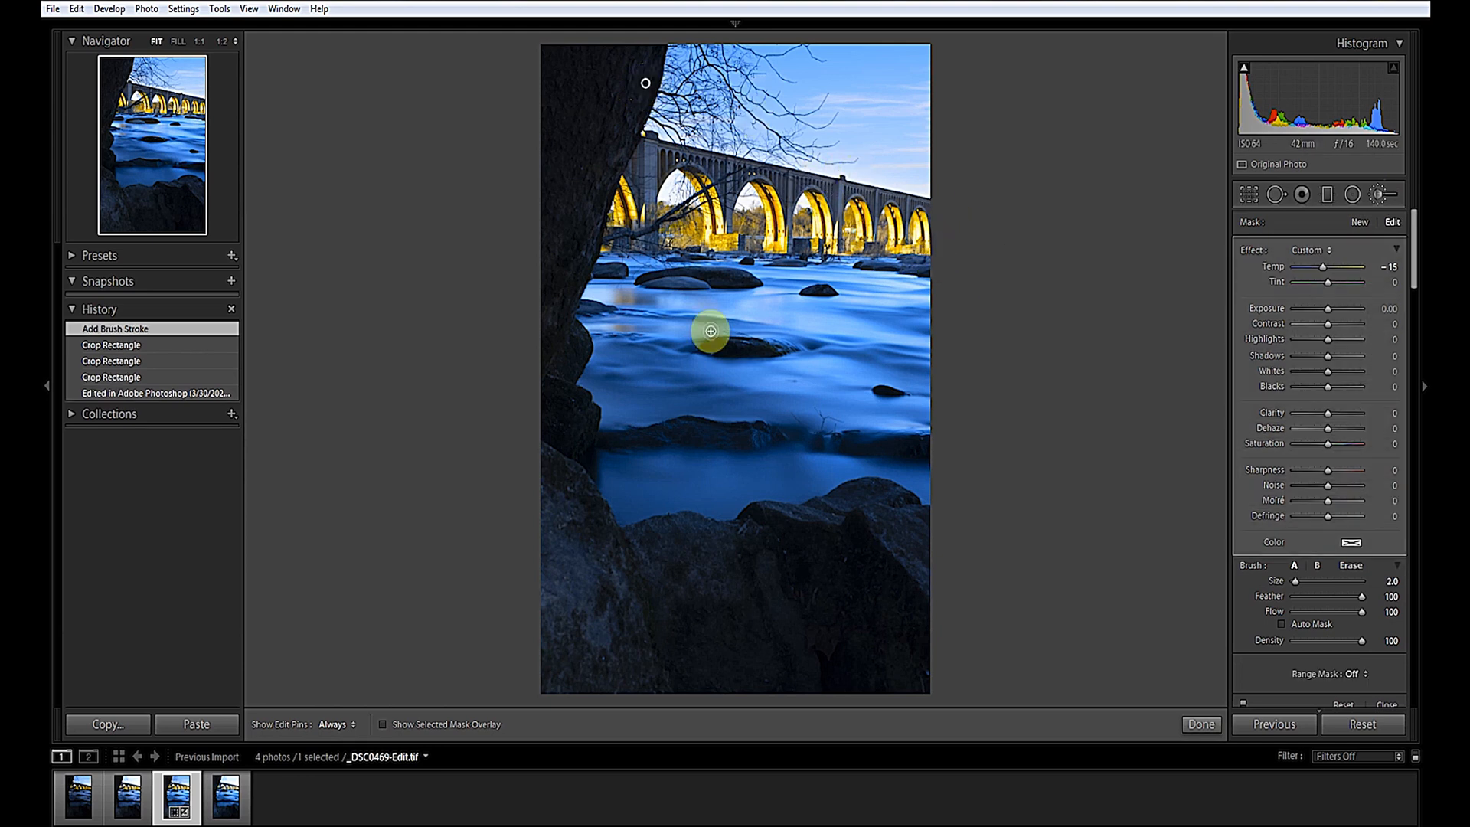
{"action": "left_click", "coordinate": [382, 725]}
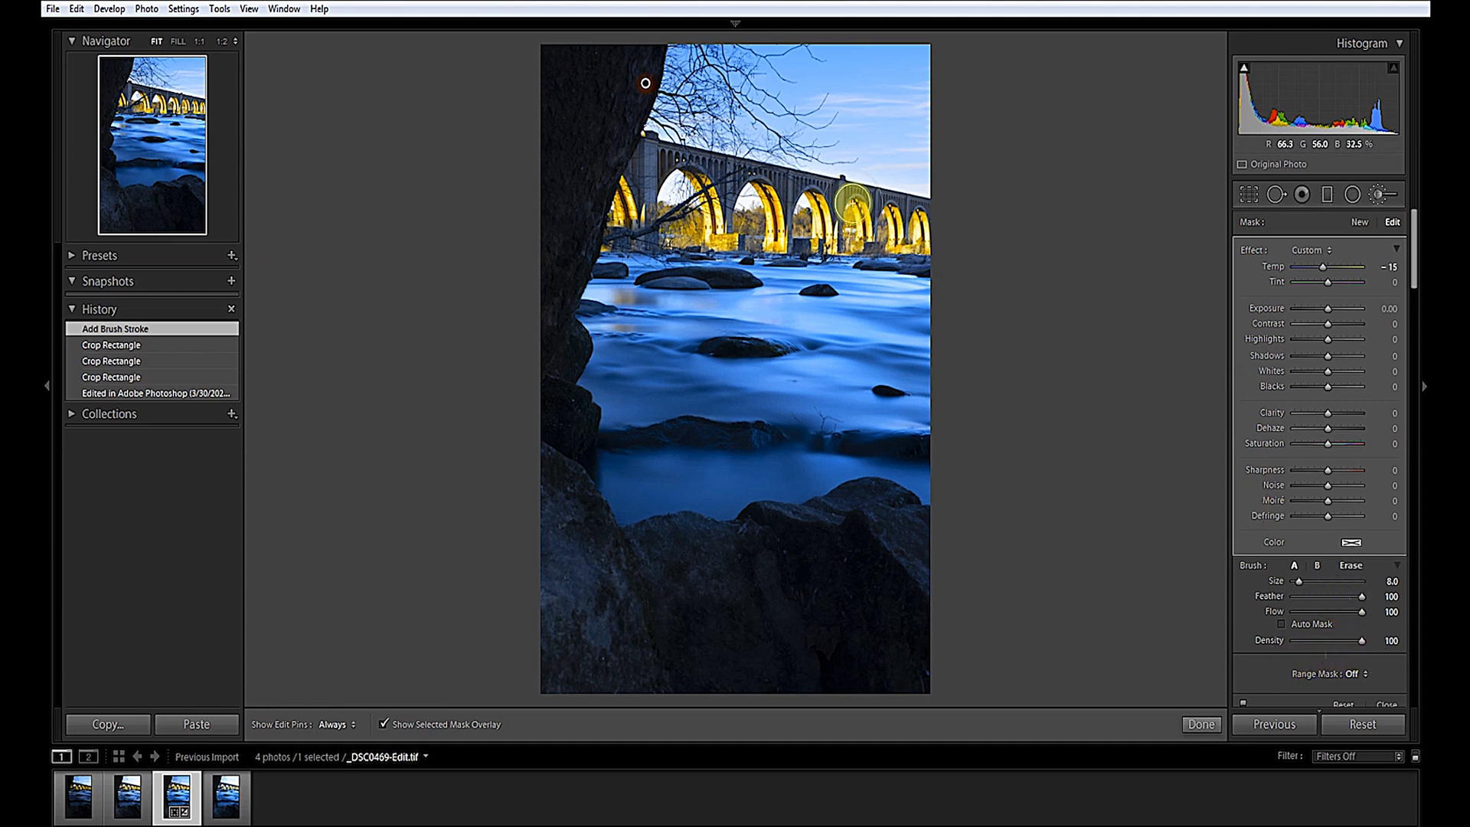
{"action": "mouse_move", "coordinate": [615, 37]}
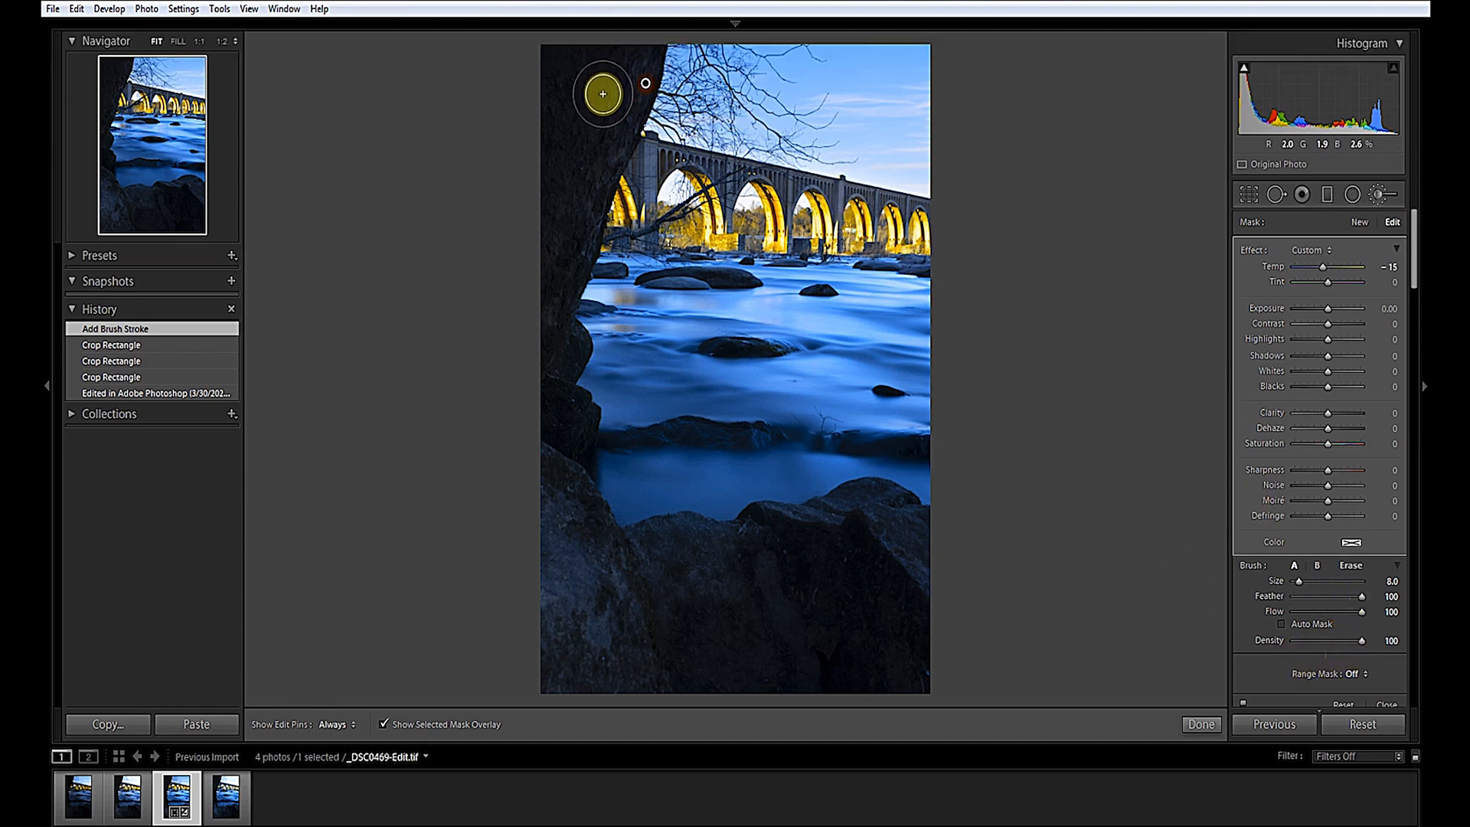
{"action": "key", "text": "h"}
{"action": "mouse_move", "coordinate": [604, 82]}
{"action": "left_mouse_down"}
{"action": "mouse_move", "coordinate": [574, 135]}
{"action": "mouse_move", "coordinate": [561, 52]}
{"action": "mouse_move", "coordinate": [559, 97]}
{"action": "mouse_move", "coordinate": [592, 62]}
{"action": "mouse_move", "coordinate": [630, 61]}
{"action": "mouse_move", "coordinate": [536, 256]}
{"action": "mouse_move", "coordinate": [588, 160]}
{"action": "mouse_move", "coordinate": [564, 240]}
{"action": "mouse_move", "coordinate": [572, 165]}
{"action": "mouse_move", "coordinate": [613, 94]}
{"action": "mouse_move", "coordinate": [610, 127]}
{"action": "mouse_move", "coordinate": [639, 46]}
{"action": "mouse_move", "coordinate": [542, 300]}
{"action": "mouse_move", "coordinate": [539, 330]}
{"action": "mouse_move", "coordinate": [559, 350]}
{"action": "mouse_move", "coordinate": [545, 309]}
{"action": "mouse_move", "coordinate": [566, 250]}
{"action": "mouse_move", "coordinate": [547, 324]}
{"action": "mouse_move", "coordinate": [562, 350]}
{"action": "mouse_move", "coordinate": [537, 295]}
{"action": "mouse_move", "coordinate": [557, 252]}
{"action": "mouse_move", "coordinate": [544, 660]}
{"action": "mouse_move", "coordinate": [567, 698]}
{"action": "mouse_move", "coordinate": [906, 689]}
{"action": "mouse_move", "coordinate": [547, 651]}
{"action": "mouse_move", "coordinate": [970, 640]}
{"action": "mouse_move", "coordinate": [787, 635]}
{"action": "mouse_move", "coordinate": [894, 618]}
{"action": "mouse_move", "coordinate": [921, 571]}
{"action": "mouse_move", "coordinate": [876, 522]}
{"action": "mouse_move", "coordinate": [719, 551]}
{"action": "mouse_move", "coordinate": [587, 532]}
{"action": "mouse_move", "coordinate": [574, 506]}
{"action": "mouse_move", "coordinate": [558, 521]}
{"action": "mouse_move", "coordinate": [725, 620]}
{"action": "mouse_move", "coordinate": [827, 600]}
{"action": "mouse_move", "coordinate": [788, 590]}
{"action": "mouse_move", "coordinate": [775, 561]}
{"action": "mouse_move", "coordinate": [681, 547]}
{"action": "mouse_move", "coordinate": [860, 513]}
{"action": "mouse_move", "coordinate": [902, 522]}
{"action": "mouse_move", "coordinate": [863, 513]}
{"action": "left_mouse_up"}
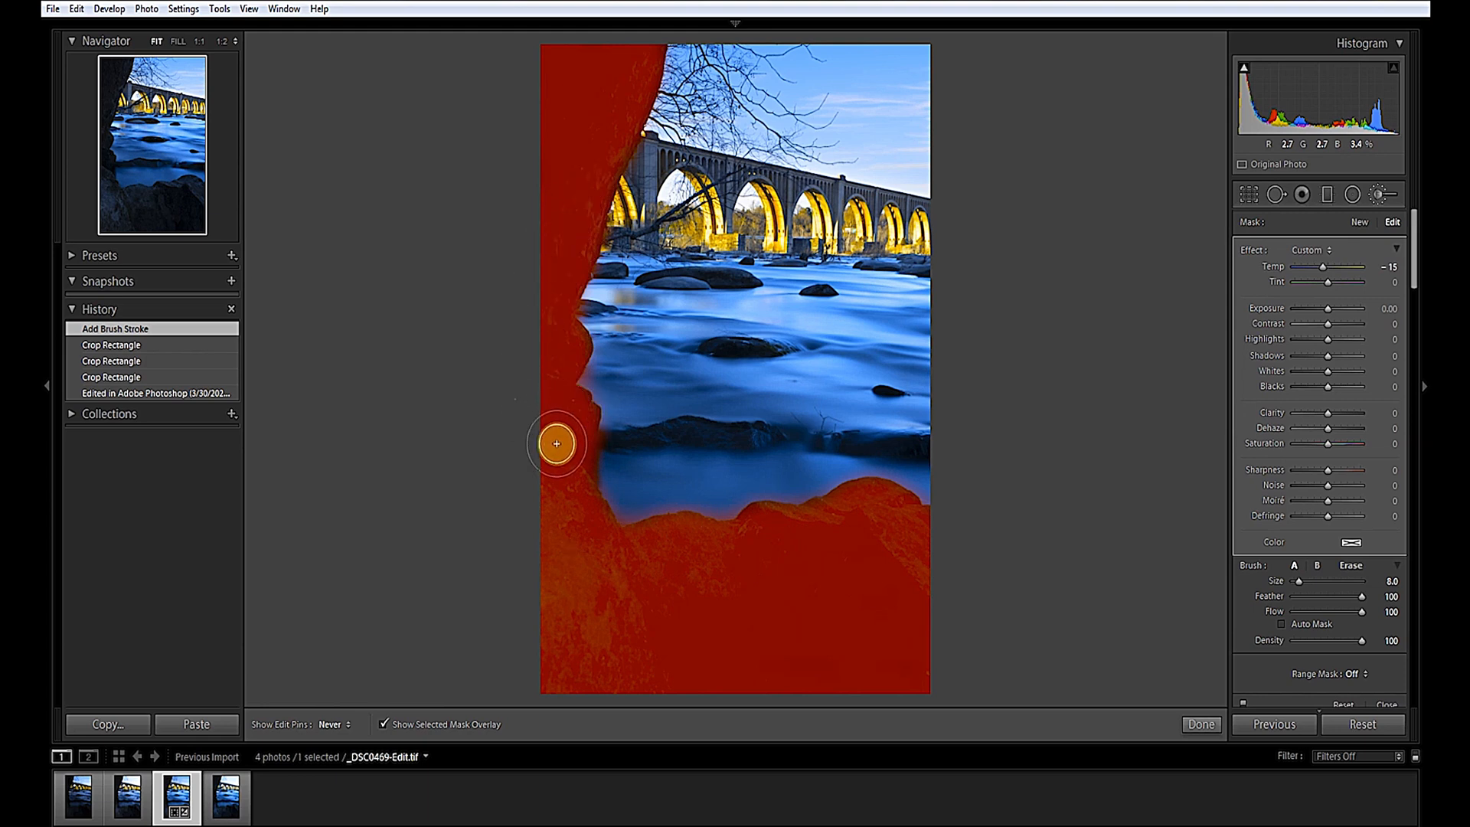
{"action": "mouse_move", "coordinate": [691, 571]}
{"action": "left_mouse_down"}
{"action": "mouse_move", "coordinate": [876, 587]}
{"action": "mouse_move", "coordinate": [889, 554]}
{"action": "mouse_move", "coordinate": [928, 642]}
{"action": "left_mouse_up"}
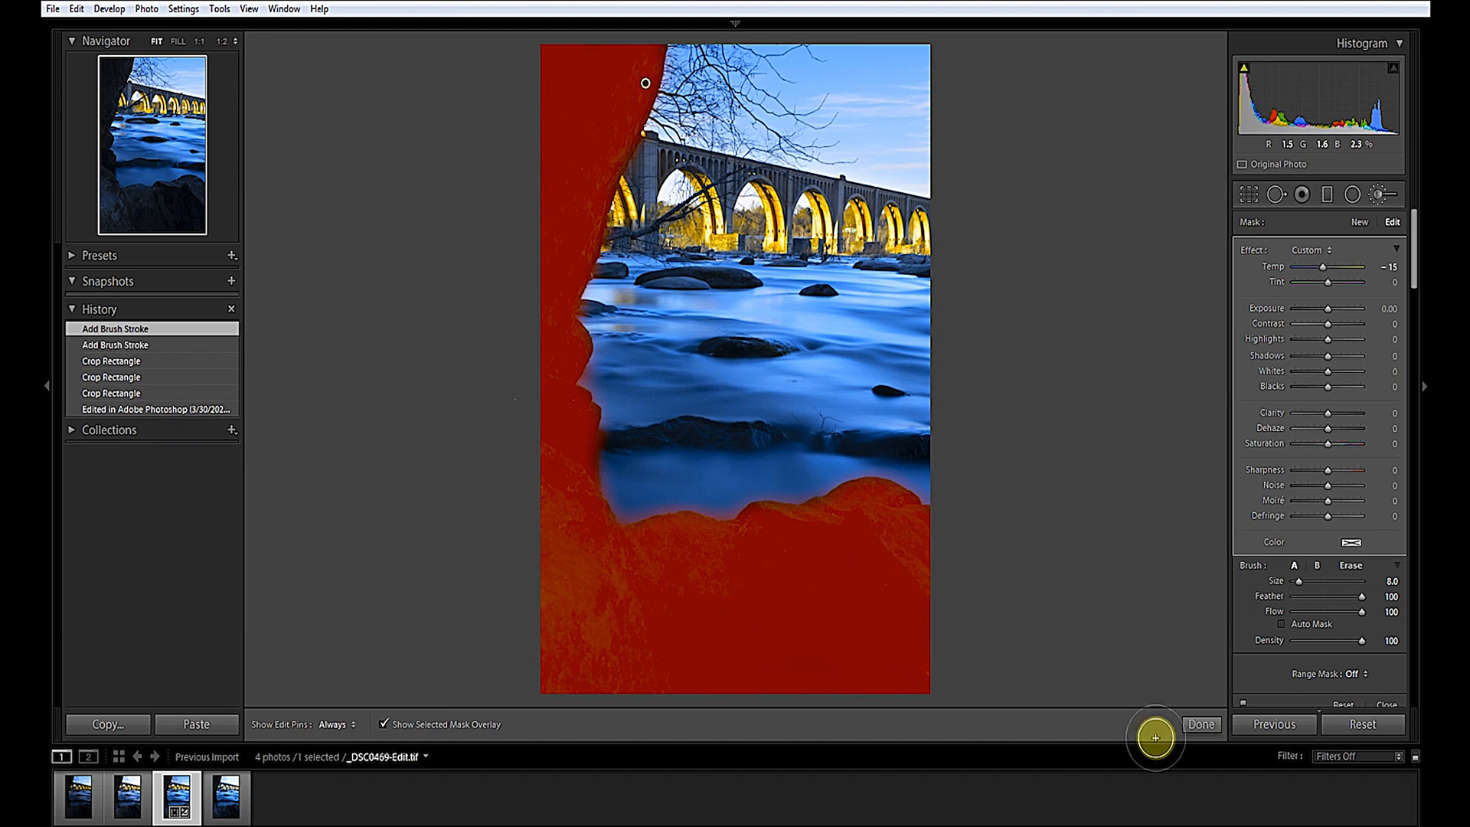
{"action": "left_click", "coordinate": [383, 724]}
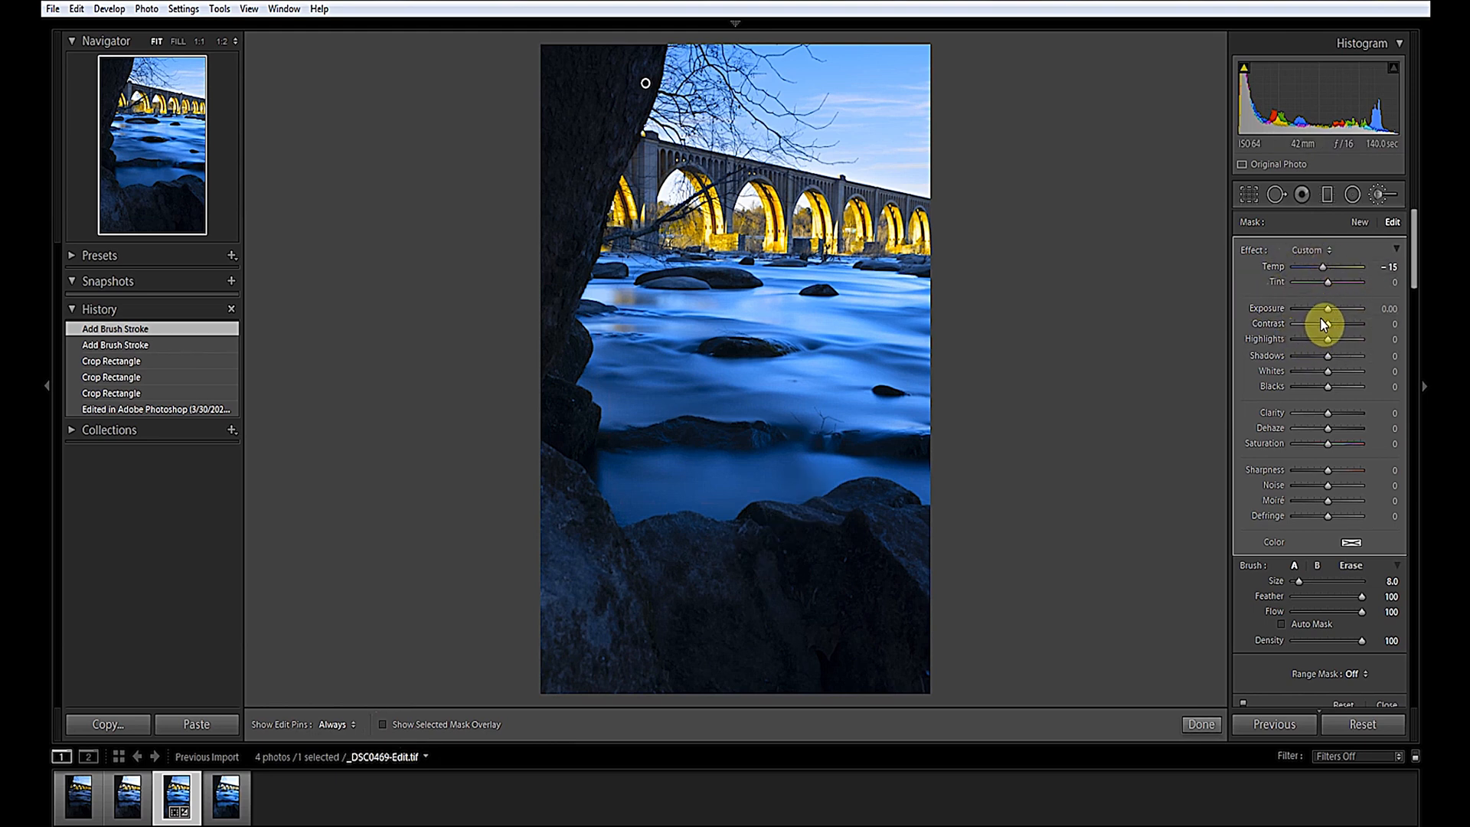
Step: Set the trunk-and-rocks mask to Exposure 0.09, Shadows 20 and Temp 7, and finish the brush adjustment
{"action": "left_click_drag", "start_coordinate": [1329, 310], "coordinate": [1329, 311]}
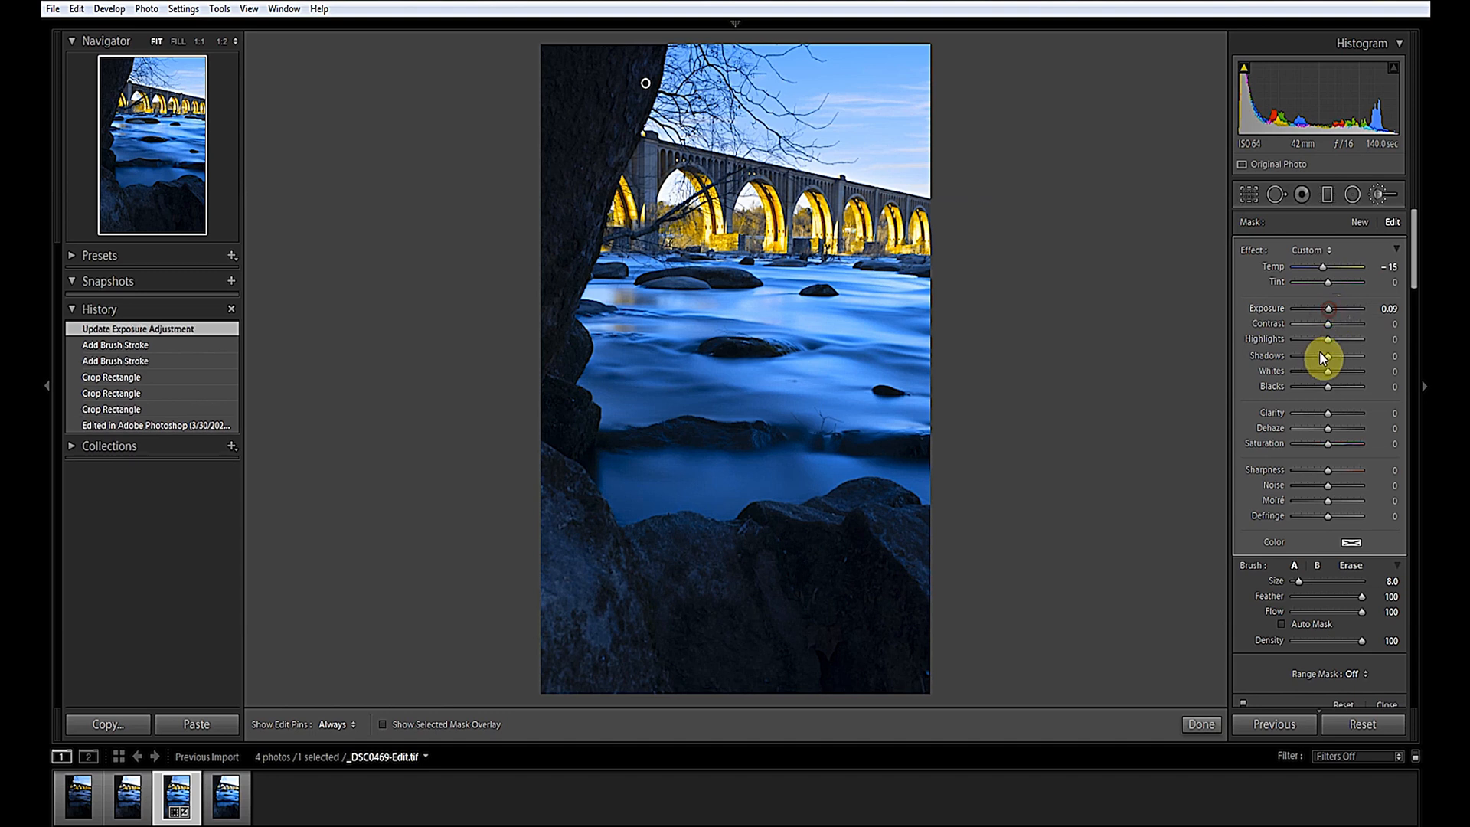
{"action": "left_click_drag", "start_coordinate": [1328, 360], "coordinate": [1351, 358]}
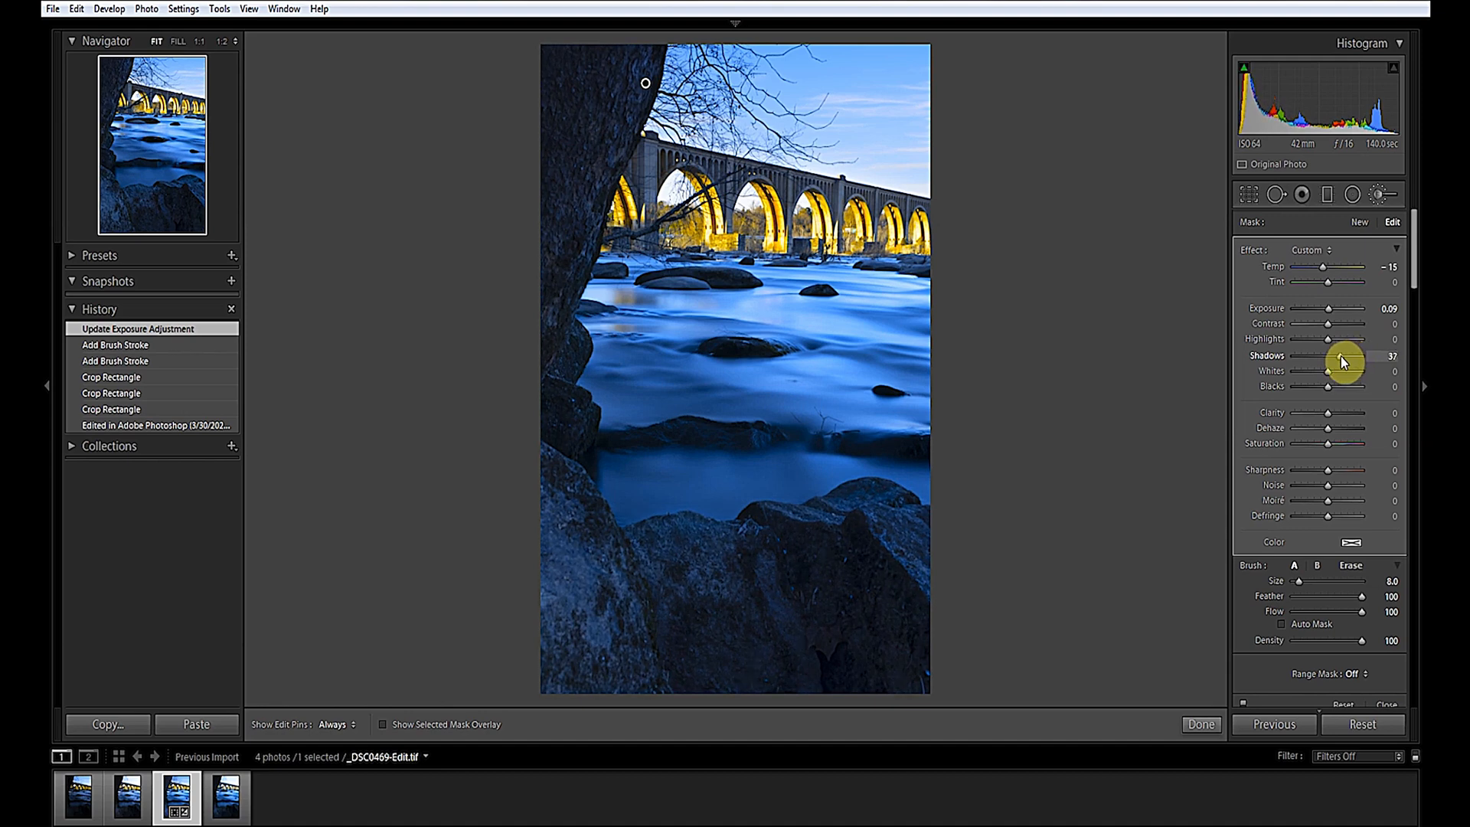
{"action": "left_click_drag", "start_coordinate": [1340, 357], "coordinate": [1338, 357]}
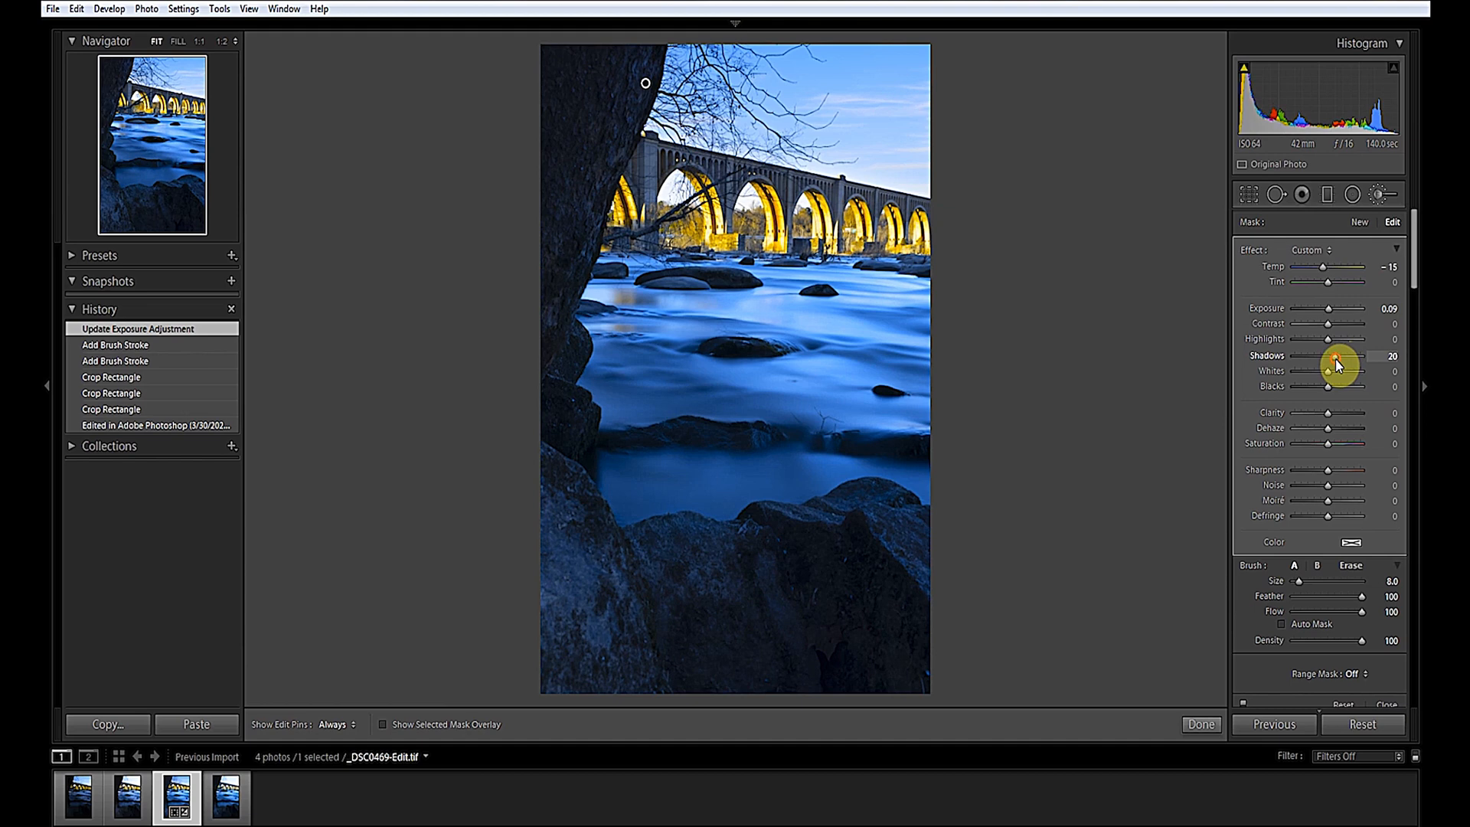
{"action": "left_click_drag", "start_coordinate": [1338, 365], "coordinate": [1338, 366]}
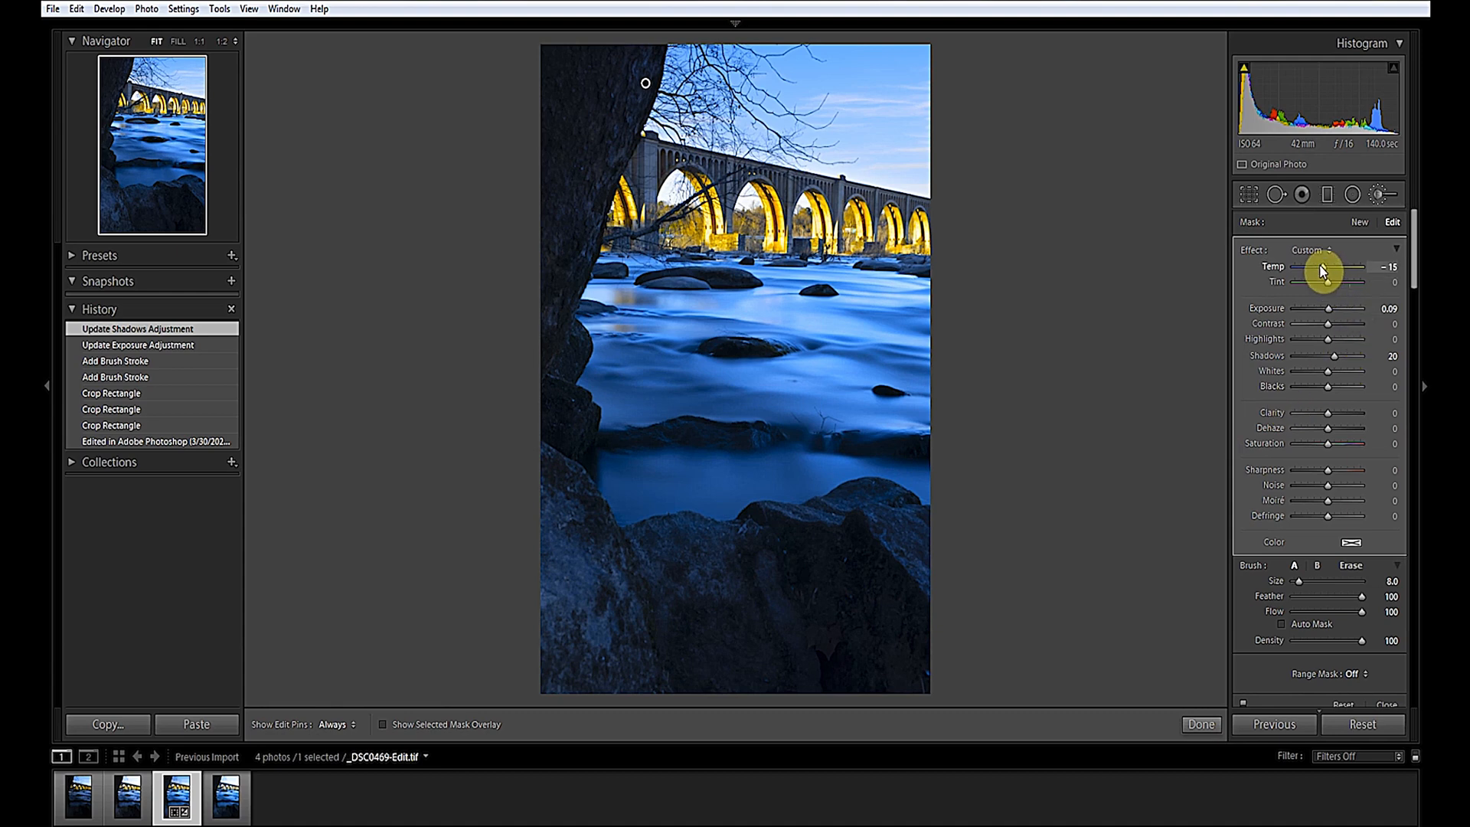
{"action": "left_click_drag", "start_coordinate": [1327, 268], "coordinate": [1337, 267]}
{"action": "left_click_drag", "start_coordinate": [1330, 264], "coordinate": [1330, 265]}
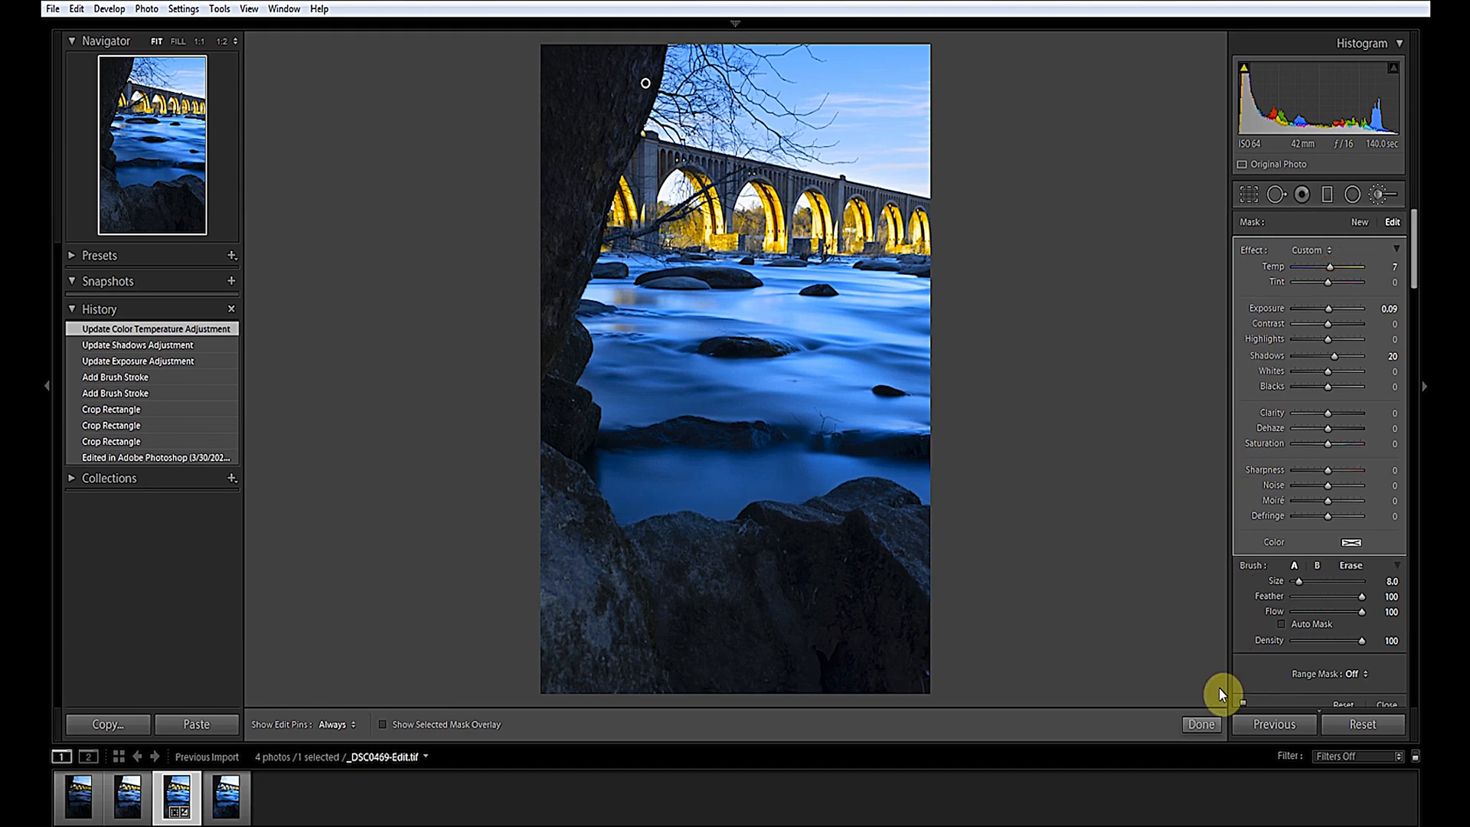
{"action": "left_click", "coordinate": [1201, 724]}
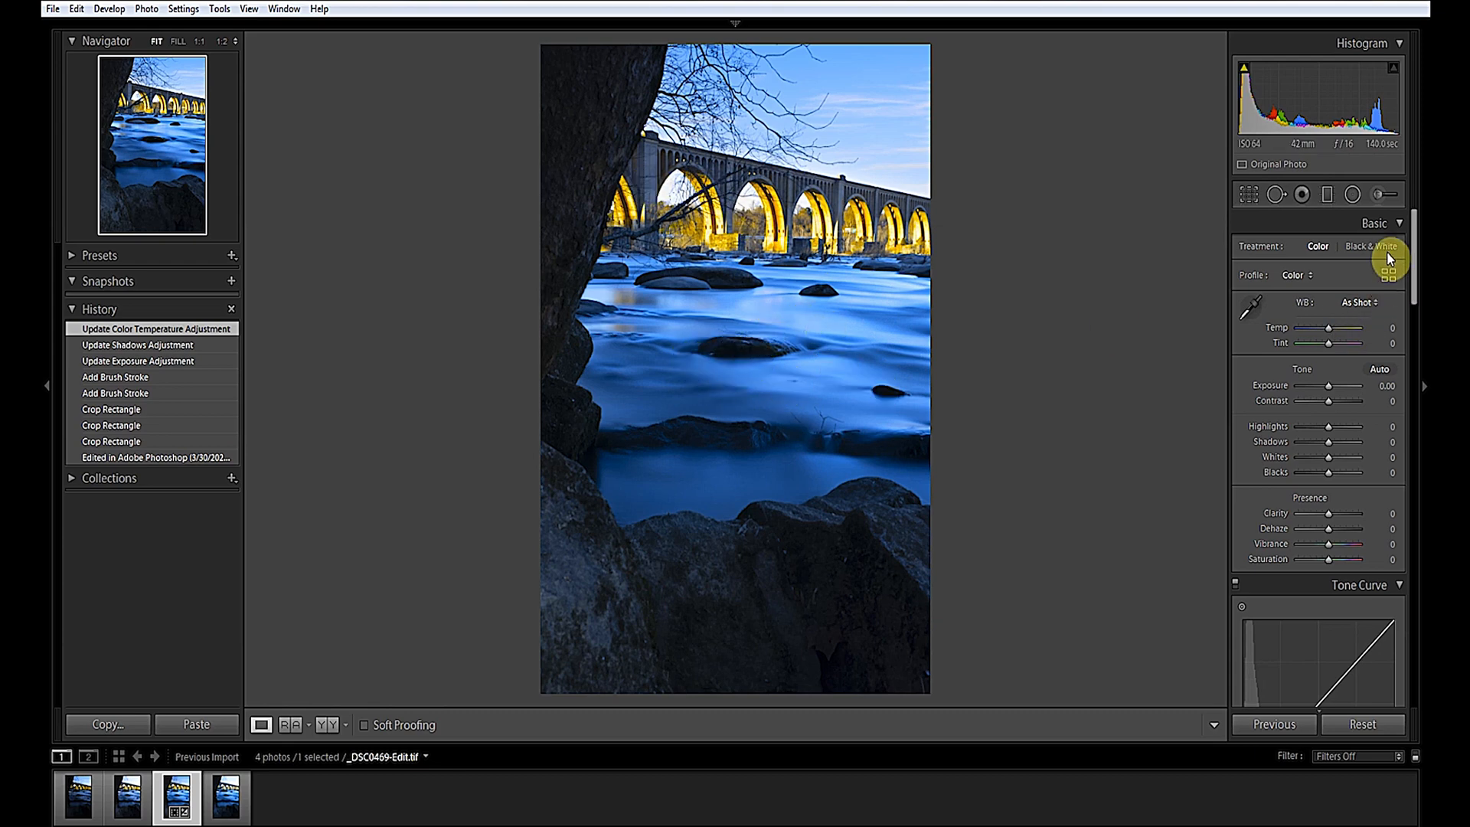
Step: Start a new Adjustment Brush mask and paint it over the river water with brush size 3.0, using the mask overlay as a guide
{"action": "left_click", "coordinate": [1378, 194]}
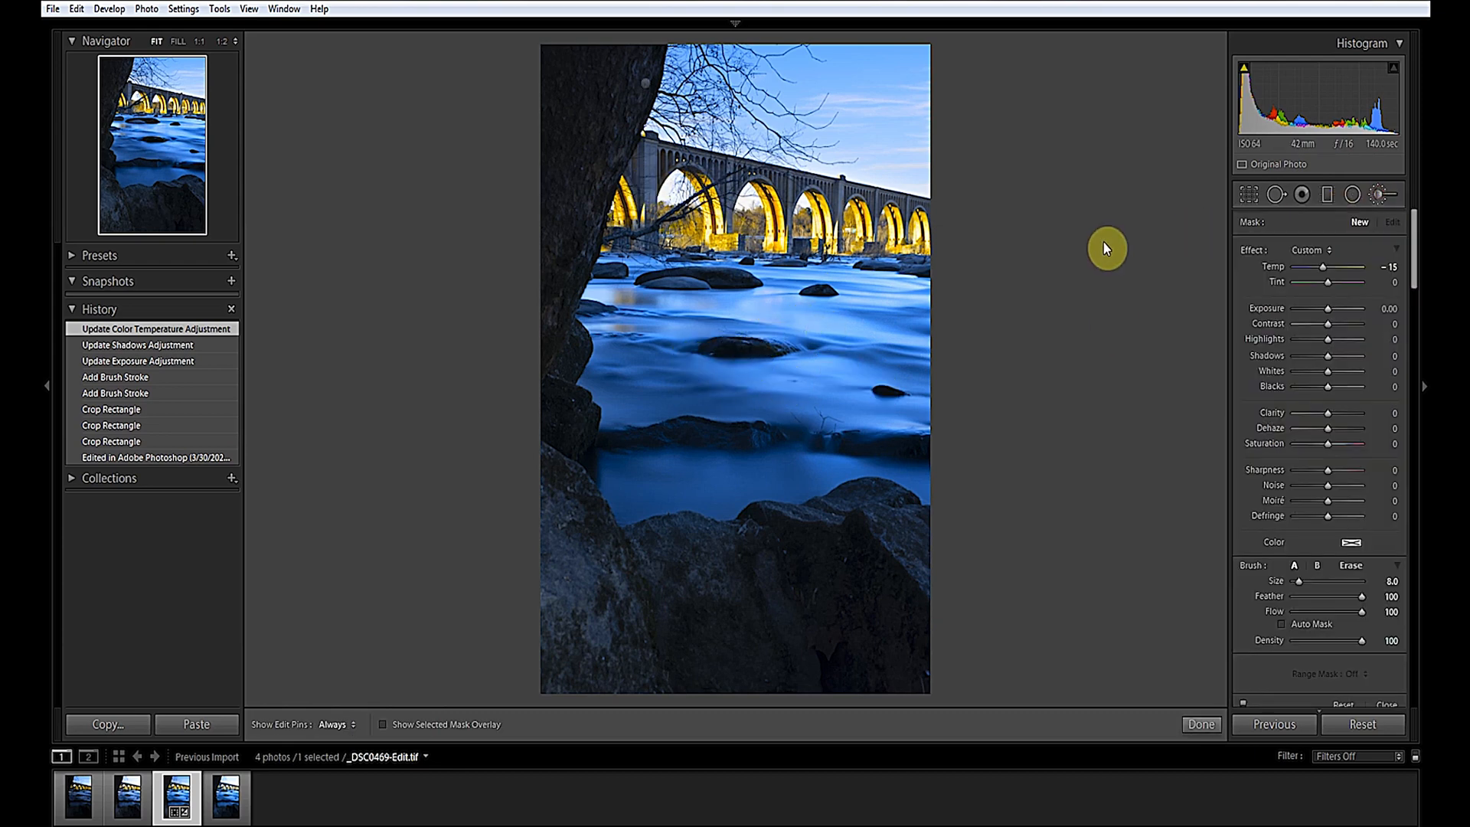
{"action": "left_click", "coordinate": [894, 337]}
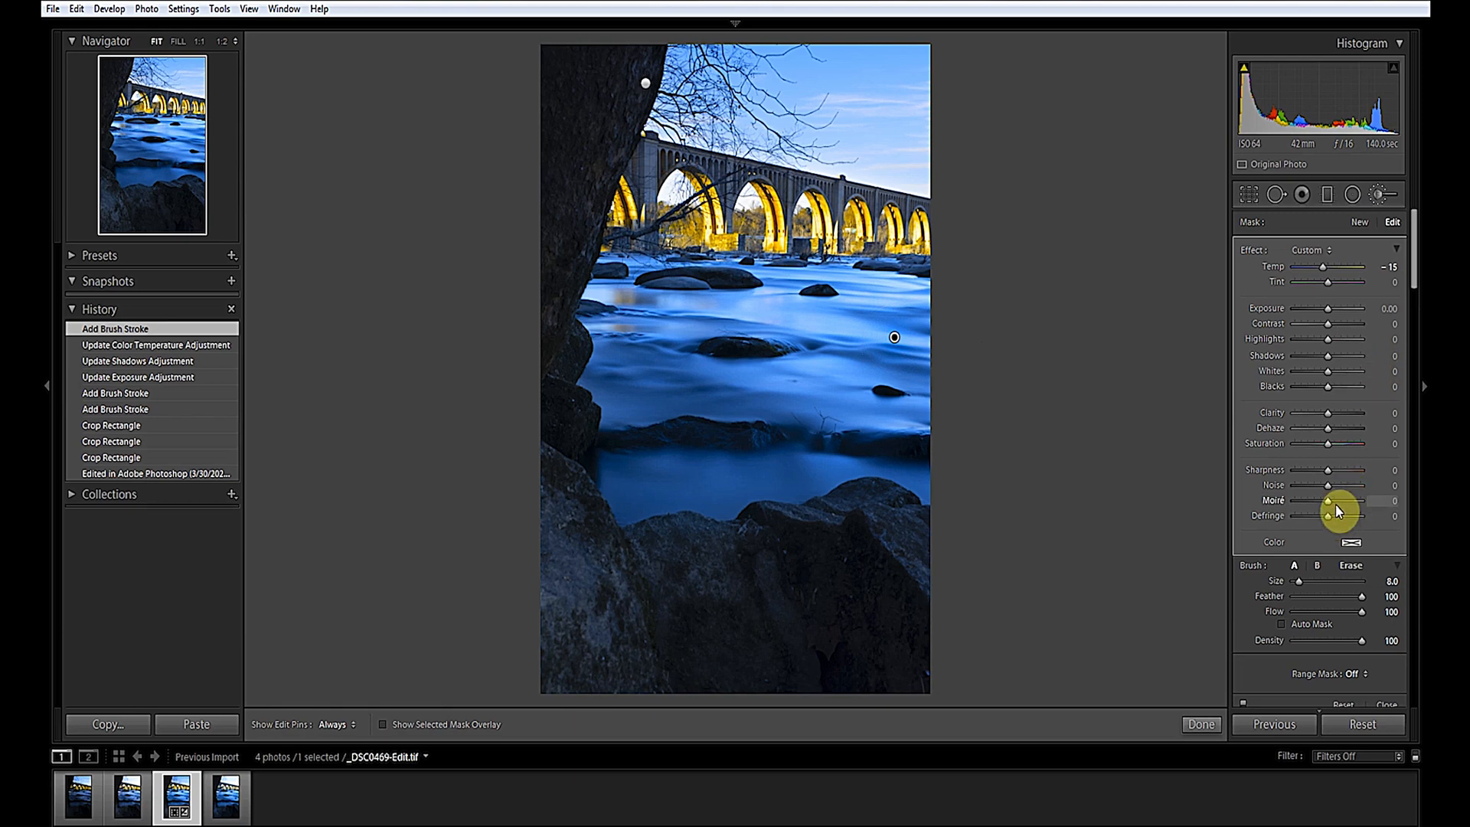
{"action": "key", "text": "bracketleft"}
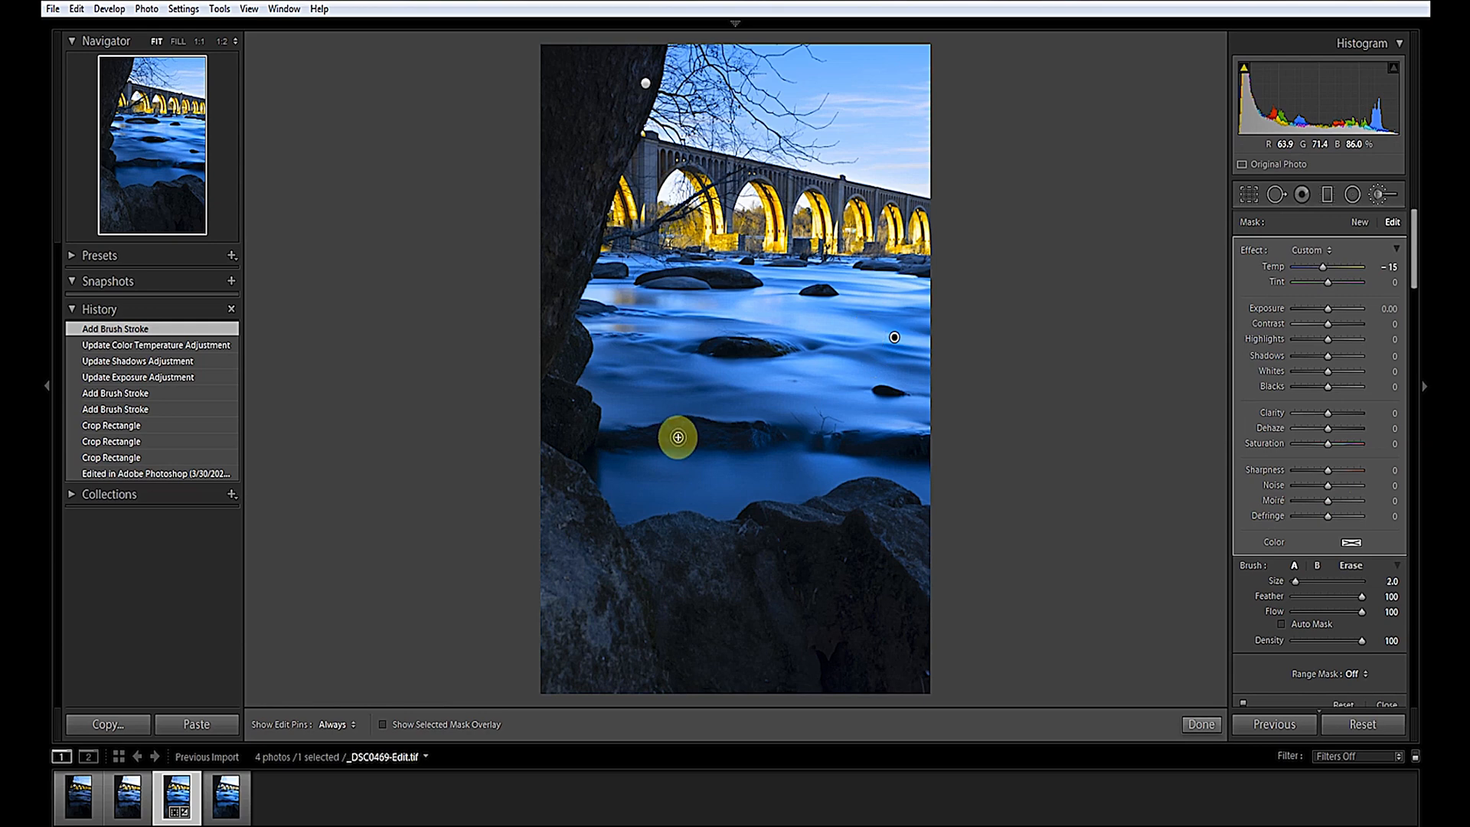
{"action": "left_click", "coordinate": [383, 724]}
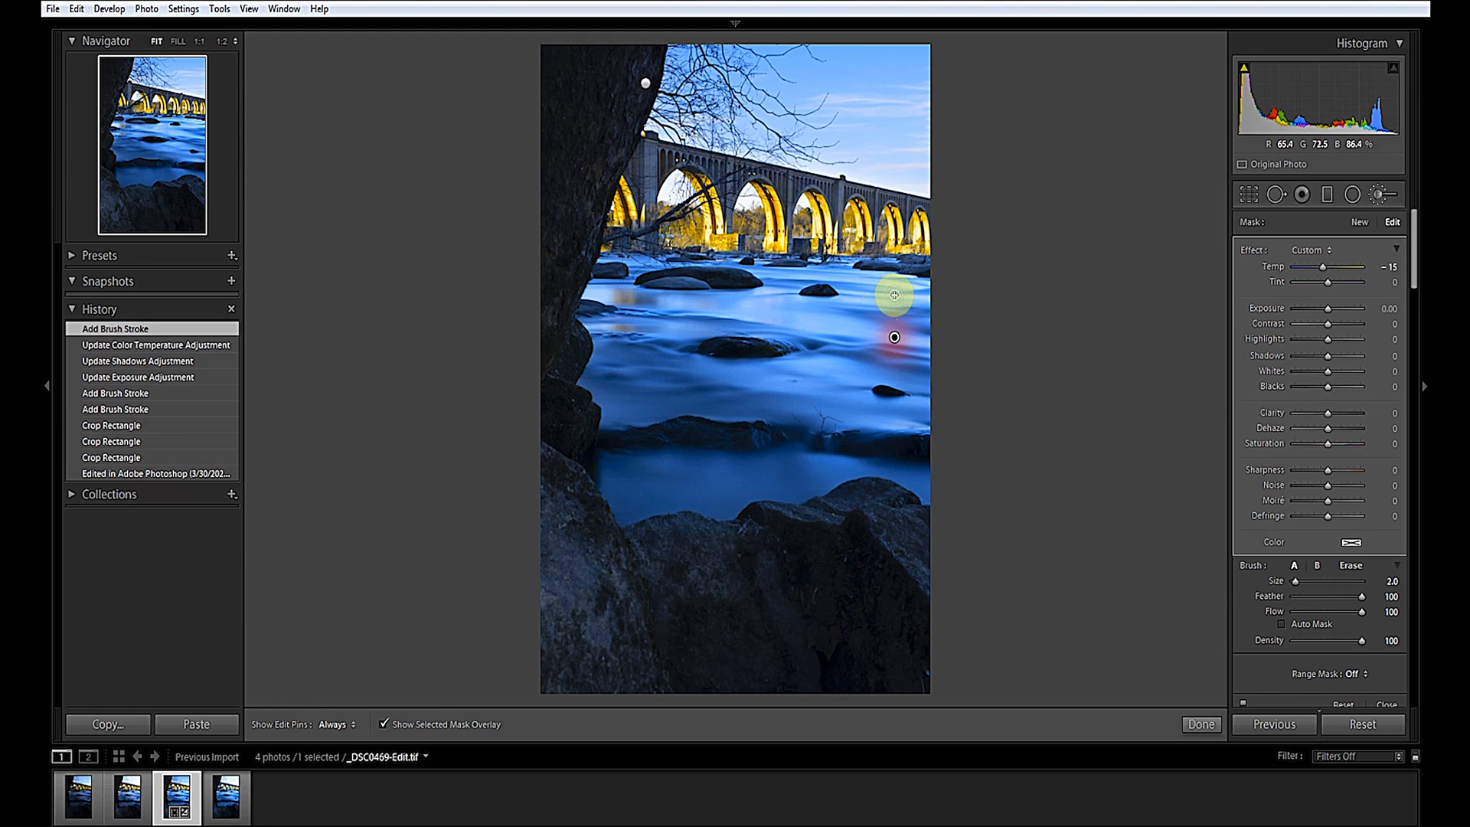
{"action": "mouse_move", "coordinate": [894, 293]}
{"action": "left_mouse_down"}
{"action": "mouse_move", "coordinate": [836, 272]}
{"action": "mouse_move", "coordinate": [772, 278]}
{"action": "mouse_move", "coordinate": [806, 301]}
{"action": "mouse_move", "coordinate": [596, 294]}
{"action": "left_mouse_up"}
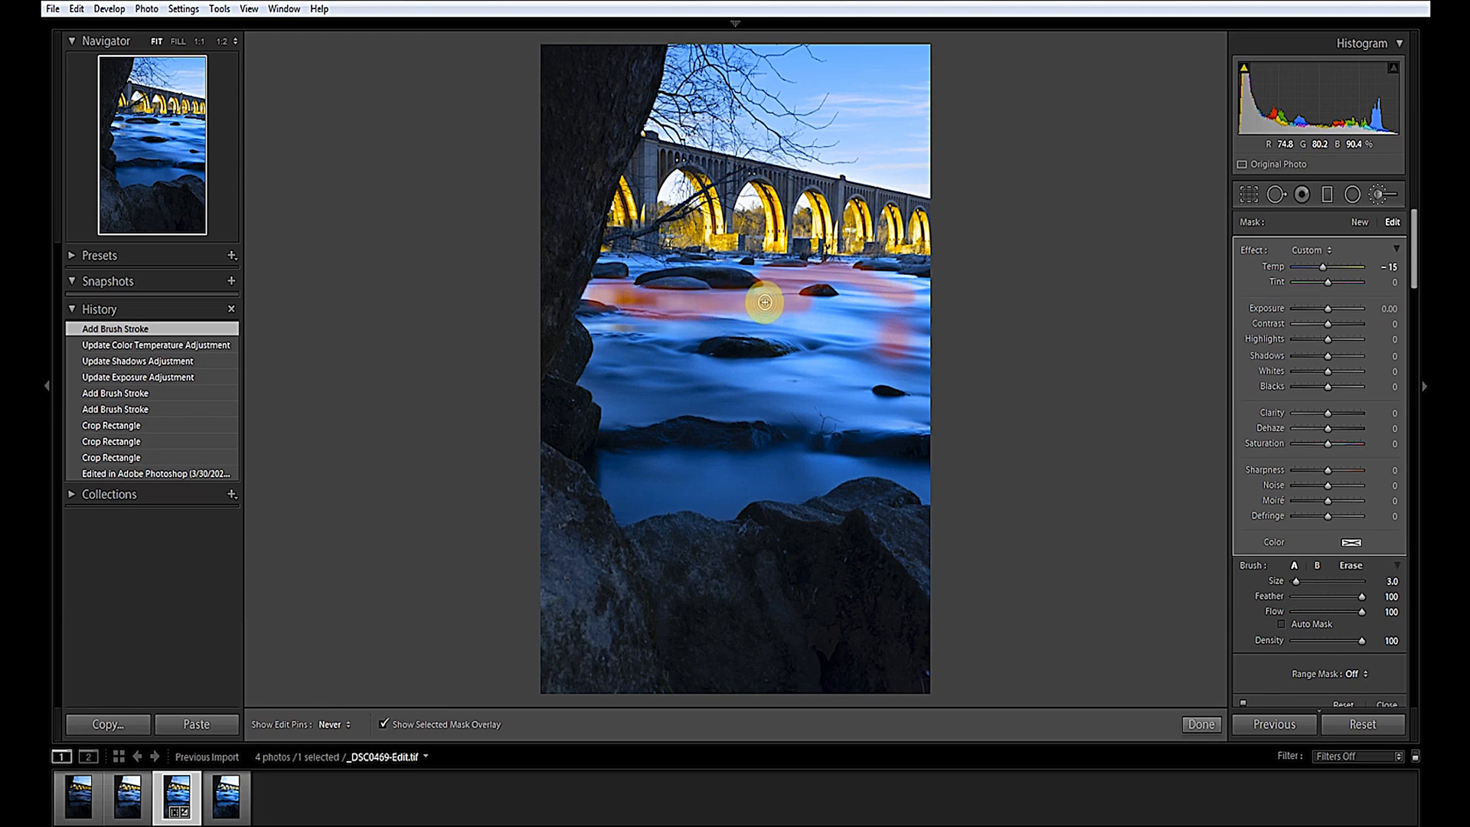
{"action": "mouse_move", "coordinate": [604, 319]}
{"action": "left_mouse_down"}
{"action": "mouse_move", "coordinate": [711, 325]}
{"action": "mouse_move", "coordinate": [608, 340]}
{"action": "mouse_move", "coordinate": [592, 378]}
{"action": "mouse_move", "coordinate": [635, 385]}
{"action": "mouse_move", "coordinate": [607, 375]}
{"action": "mouse_move", "coordinate": [591, 323]}
{"action": "mouse_move", "coordinate": [702, 330]}
{"action": "mouse_move", "coordinate": [604, 359]}
{"action": "mouse_move", "coordinate": [739, 303]}
{"action": "mouse_move", "coordinate": [766, 315]}
{"action": "mouse_move", "coordinate": [710, 325]}
{"action": "mouse_move", "coordinate": [792, 327]}
{"action": "mouse_move", "coordinate": [814, 348]}
{"action": "mouse_move", "coordinate": [889, 310]}
{"action": "mouse_move", "coordinate": [801, 314]}
{"action": "mouse_move", "coordinate": [877, 309]}
{"action": "mouse_move", "coordinate": [824, 275]}
{"action": "mouse_move", "coordinate": [772, 281]}
{"action": "mouse_move", "coordinate": [904, 288]}
{"action": "mouse_move", "coordinate": [869, 280]}
{"action": "mouse_move", "coordinate": [922, 296]}
{"action": "mouse_move", "coordinate": [809, 327]}
{"action": "mouse_move", "coordinate": [759, 315]}
{"action": "mouse_move", "coordinate": [859, 316]}
{"action": "mouse_move", "coordinate": [808, 307]}
{"action": "mouse_move", "coordinate": [852, 305]}
{"action": "mouse_move", "coordinate": [890, 339]}
{"action": "mouse_move", "coordinate": [824, 365]}
{"action": "mouse_move", "coordinate": [901, 356]}
{"action": "mouse_move", "coordinate": [917, 324]}
{"action": "mouse_move", "coordinate": [930, 391]}
{"action": "mouse_move", "coordinate": [902, 368]}
{"action": "mouse_move", "coordinate": [605, 371]}
{"action": "mouse_move", "coordinate": [588, 313]}
{"action": "mouse_move", "coordinate": [610, 343]}
{"action": "mouse_move", "coordinate": [591, 373]}
{"action": "mouse_move", "coordinate": [612, 389]}
{"action": "mouse_move", "coordinate": [612, 419]}
{"action": "mouse_move", "coordinate": [667, 408]}
{"action": "mouse_move", "coordinate": [585, 381]}
{"action": "mouse_move", "coordinate": [609, 411]}
{"action": "mouse_move", "coordinate": [944, 421]}
{"action": "mouse_move", "coordinate": [653, 380]}
{"action": "mouse_move", "coordinate": [893, 371]}
{"action": "mouse_move", "coordinate": [838, 388]}
{"action": "mouse_move", "coordinate": [929, 403]}
{"action": "mouse_move", "coordinate": [927, 320]}
{"action": "mouse_move", "coordinate": [847, 280]}
{"action": "mouse_move", "coordinate": [783, 330]}
{"action": "mouse_move", "coordinate": [823, 370]}
{"action": "mouse_move", "coordinate": [792, 391]}
{"action": "mouse_move", "coordinate": [610, 397]}
{"action": "mouse_move", "coordinate": [742, 391]}
{"action": "mouse_move", "coordinate": [610, 302]}
{"action": "left_mouse_up"}
{"action": "mouse_move", "coordinate": [738, 463]}
{"action": "left_mouse_down"}
{"action": "mouse_move", "coordinate": [608, 466]}
{"action": "mouse_move", "coordinate": [637, 492]}
{"action": "mouse_move", "coordinate": [627, 509]}
{"action": "mouse_move", "coordinate": [605, 488]}
{"action": "mouse_move", "coordinate": [619, 473]}
{"action": "mouse_move", "coordinate": [728, 460]}
{"action": "mouse_move", "coordinate": [876, 462]}
{"action": "mouse_move", "coordinate": [934, 488]}
{"action": "mouse_move", "coordinate": [839, 471]}
{"action": "mouse_move", "coordinate": [722, 510]}
{"action": "mouse_move", "coordinate": [634, 515]}
{"action": "mouse_move", "coordinate": [613, 465]}
{"action": "mouse_move", "coordinate": [748, 468]}
{"action": "mouse_move", "coordinate": [652, 496]}
{"action": "mouse_move", "coordinate": [791, 476]}
{"action": "mouse_move", "coordinate": [718, 480]}
{"action": "mouse_move", "coordinate": [761, 503]}
{"action": "left_mouse_up"}
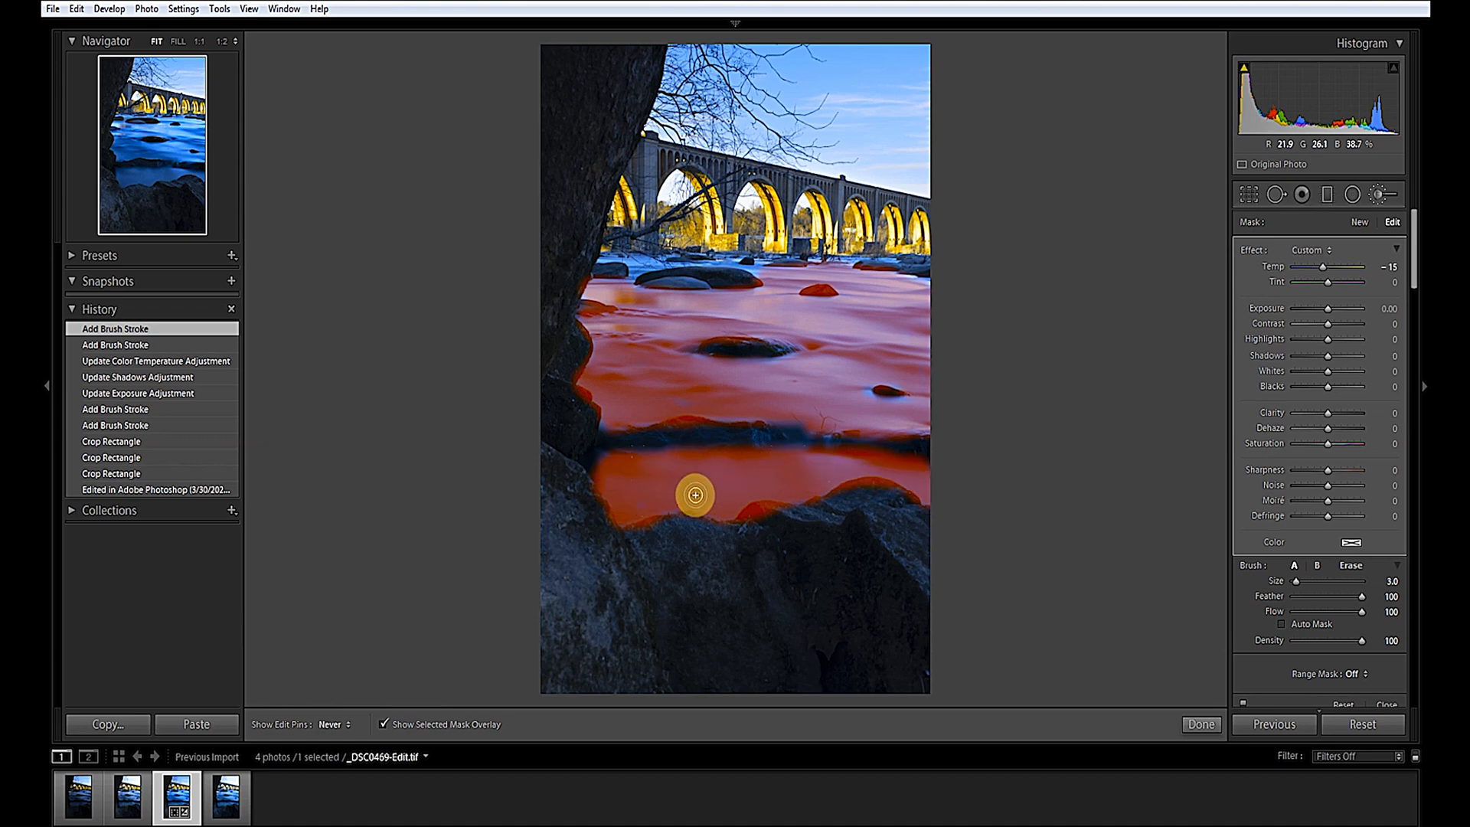
{"action": "mouse_move", "coordinate": [826, 480]}
{"action": "left_mouse_down"}
{"action": "mouse_move", "coordinate": [806, 480]}
{"action": "mouse_move", "coordinate": [922, 470]}
{"action": "mouse_move", "coordinate": [938, 482]}
{"action": "left_mouse_up"}
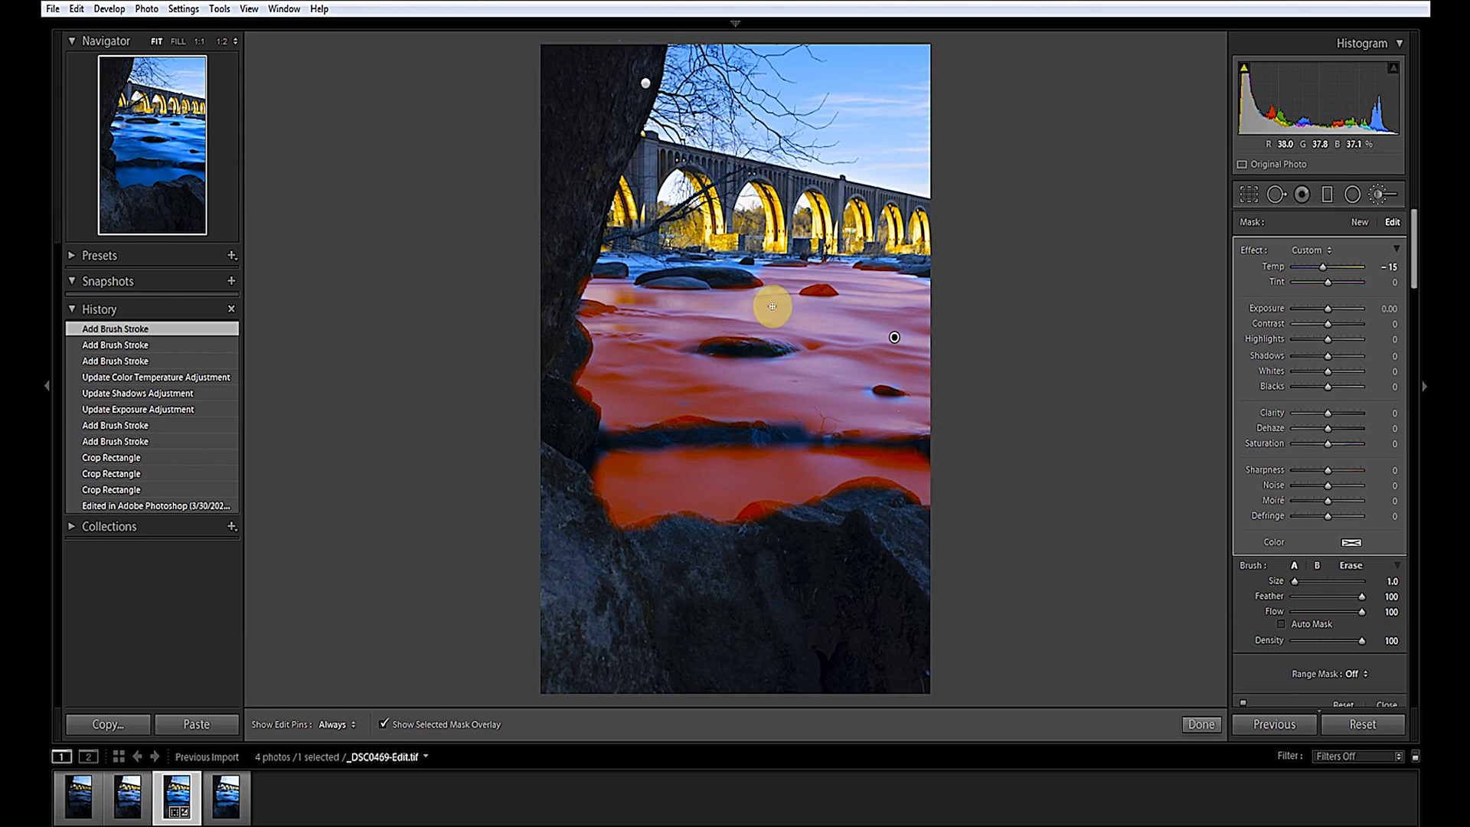
Step: Refine the water mask around the rocks, far shoreline and trunk edge with brush size 1.0, and hide the mask overlay
{"action": "mouse_move", "coordinate": [756, 275]}
{"action": "left_mouse_down"}
{"action": "mouse_move", "coordinate": [636, 278]}
{"action": "mouse_move", "coordinate": [656, 261]}
{"action": "mouse_move", "coordinate": [598, 258]}
{"action": "mouse_move", "coordinate": [671, 257]}
{"action": "mouse_move", "coordinate": [634, 277]}
{"action": "mouse_move", "coordinate": [637, 263]}
{"action": "mouse_move", "coordinate": [638, 290]}
{"action": "mouse_move", "coordinate": [689, 304]}
{"action": "mouse_move", "coordinate": [754, 301]}
{"action": "mouse_move", "coordinate": [781, 283]}
{"action": "mouse_move", "coordinate": [751, 264]}
{"action": "mouse_move", "coordinate": [764, 260]}
{"action": "mouse_move", "coordinate": [789, 273]}
{"action": "mouse_move", "coordinate": [897, 260]}
{"action": "mouse_move", "coordinate": [859, 253]}
{"action": "mouse_move", "coordinate": [853, 266]}
{"action": "mouse_move", "coordinate": [931, 280]}
{"action": "mouse_move", "coordinate": [867, 370]}
{"action": "mouse_move", "coordinate": [879, 396]}
{"action": "mouse_move", "coordinate": [915, 395]}
{"action": "mouse_move", "coordinate": [843, 387]}
{"action": "left_mouse_up"}
{"action": "key", "text": "h"}
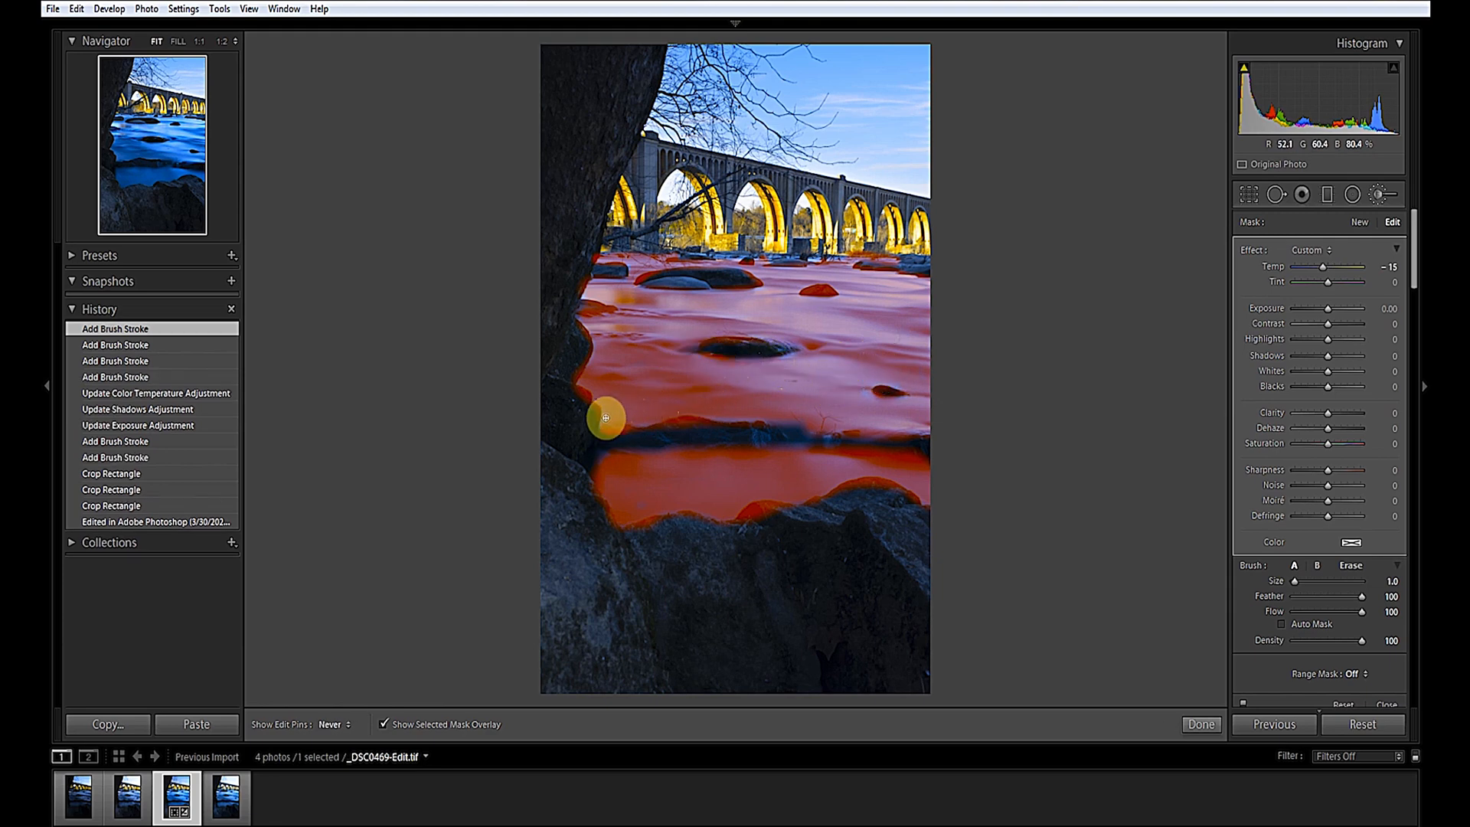
{"action": "left_click_drag", "start_coordinate": [591, 340], "coordinate": [584, 316]}
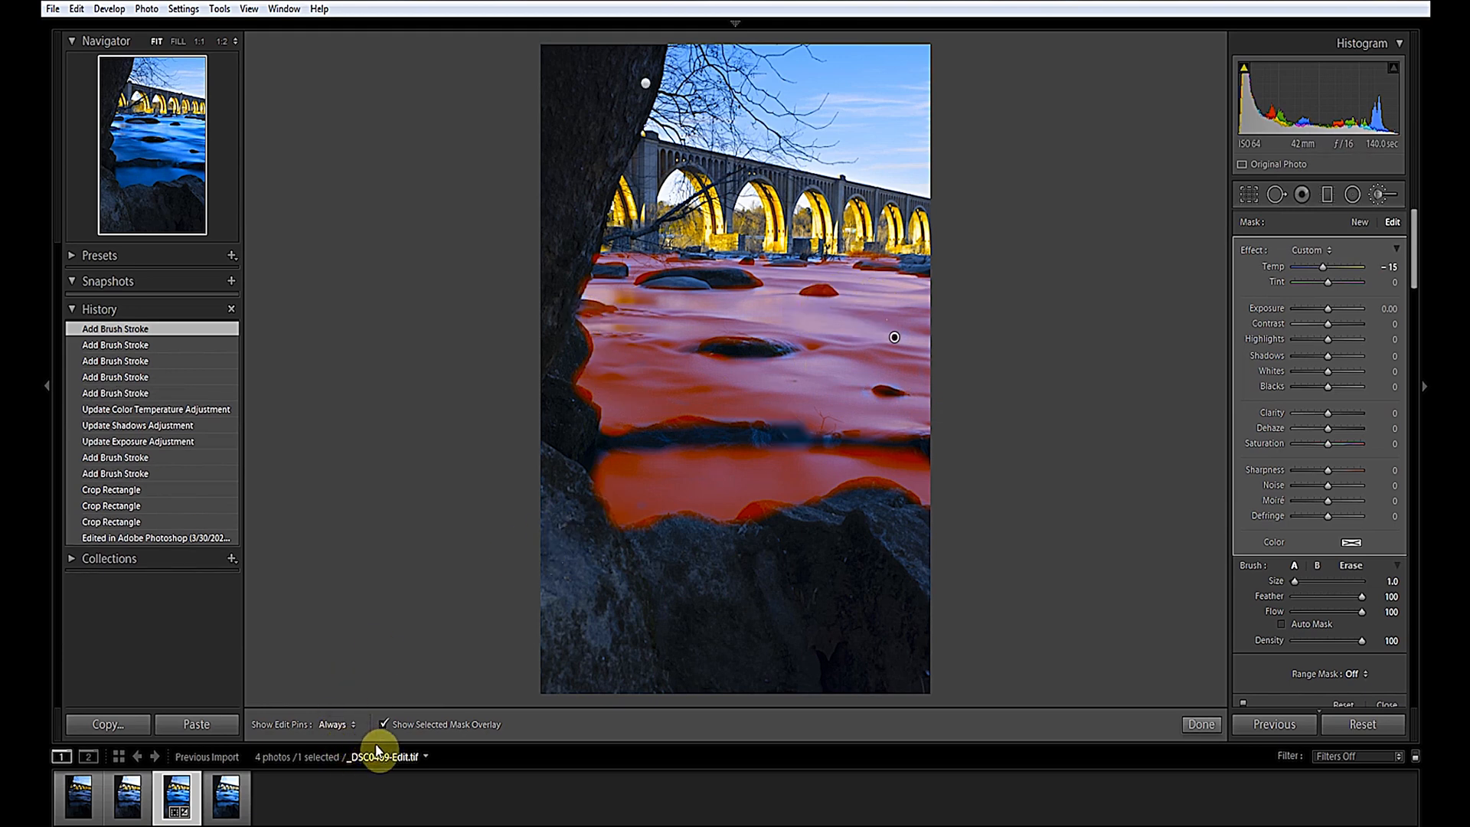
{"action": "left_click", "coordinate": [384, 725]}
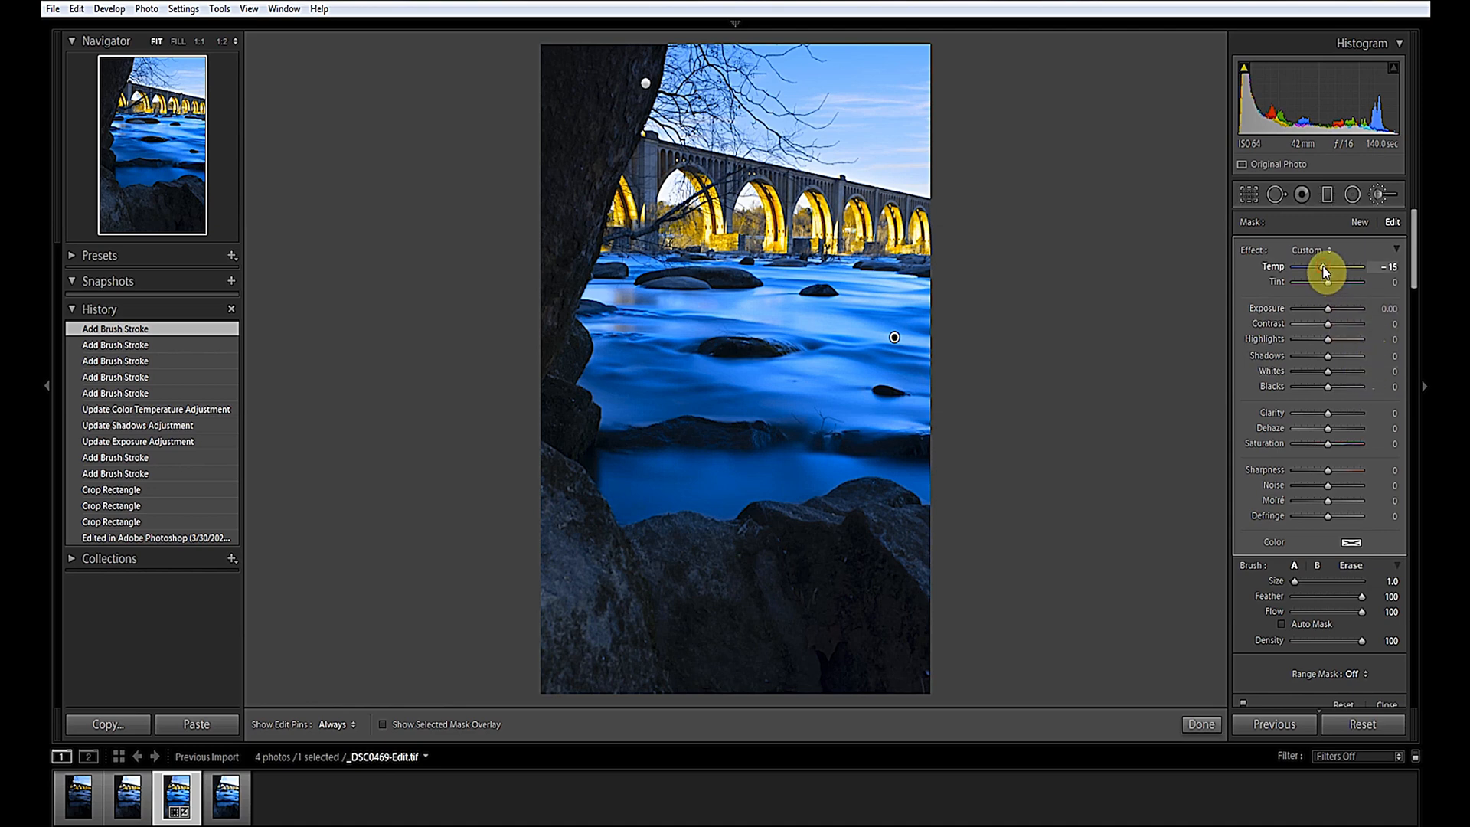
Step: Warm the masked river water to Temp 50 and finish the brush adjustment
{"action": "left_click_drag", "start_coordinate": [1325, 265], "coordinate": [1340, 271]}
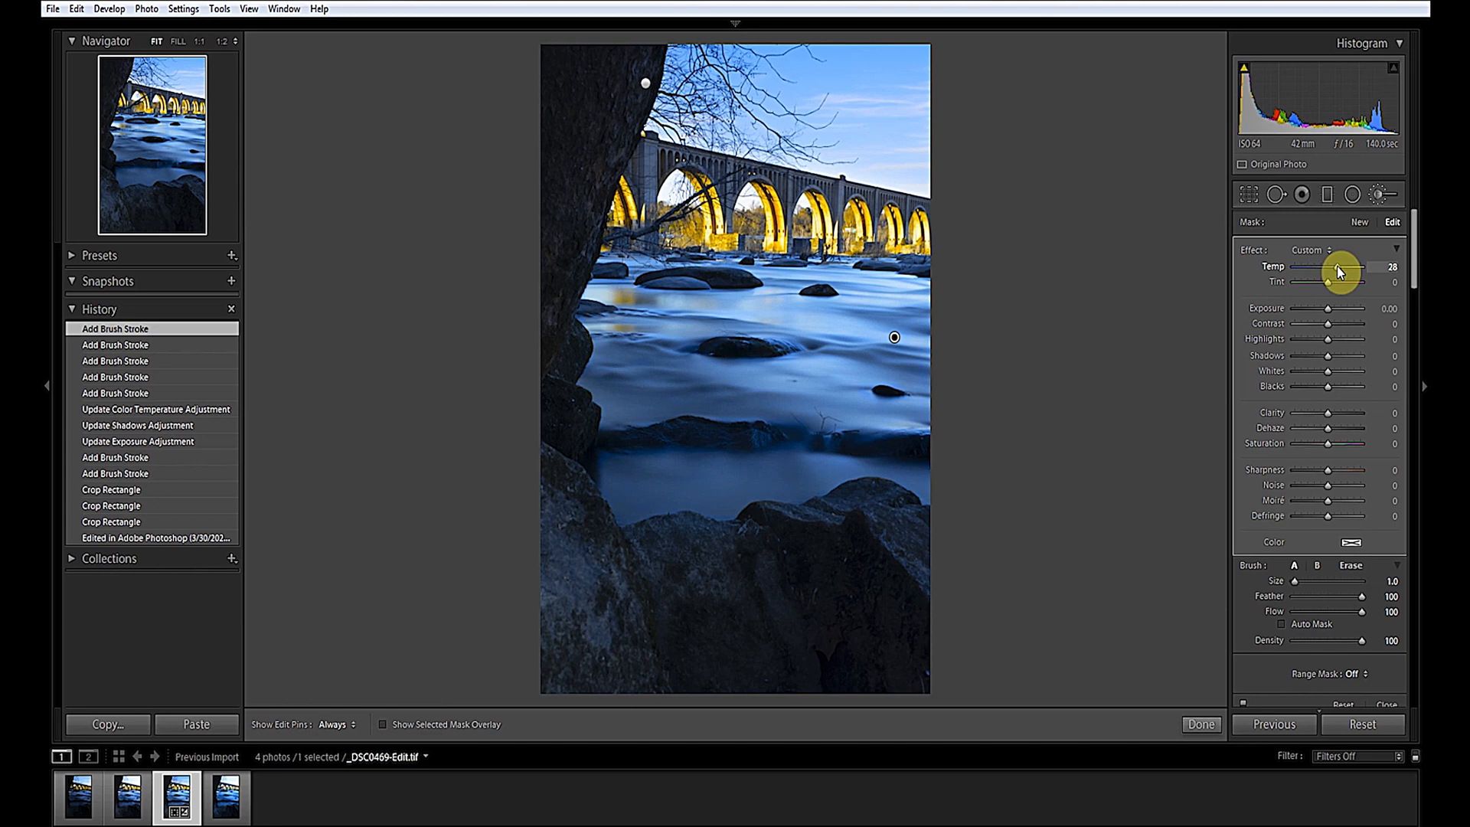
{"action": "left_click_drag", "start_coordinate": [1340, 265], "coordinate": [1345, 266]}
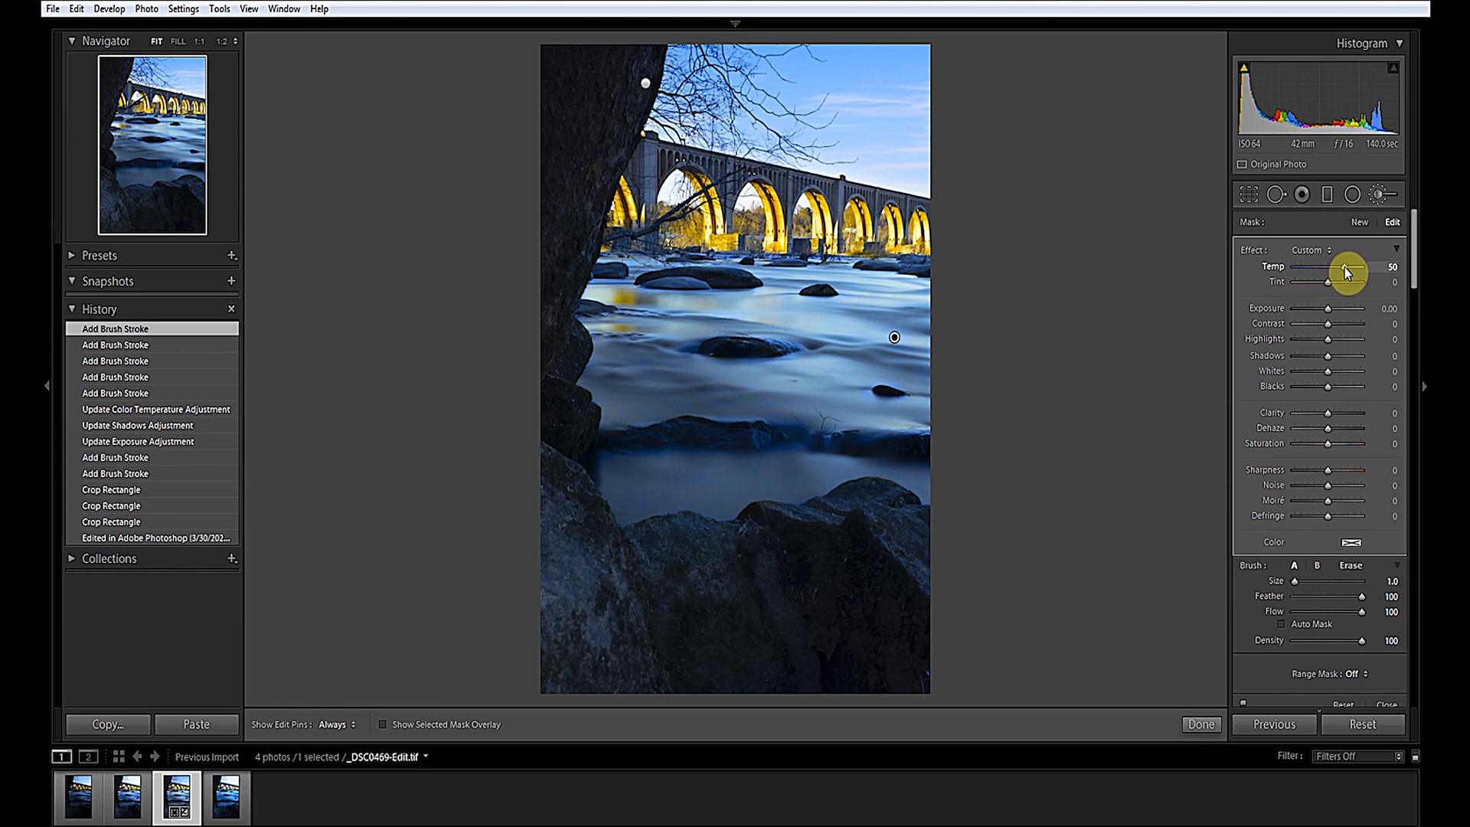
{"action": "left_click_drag", "start_coordinate": [1344, 268], "coordinate": [1345, 268]}
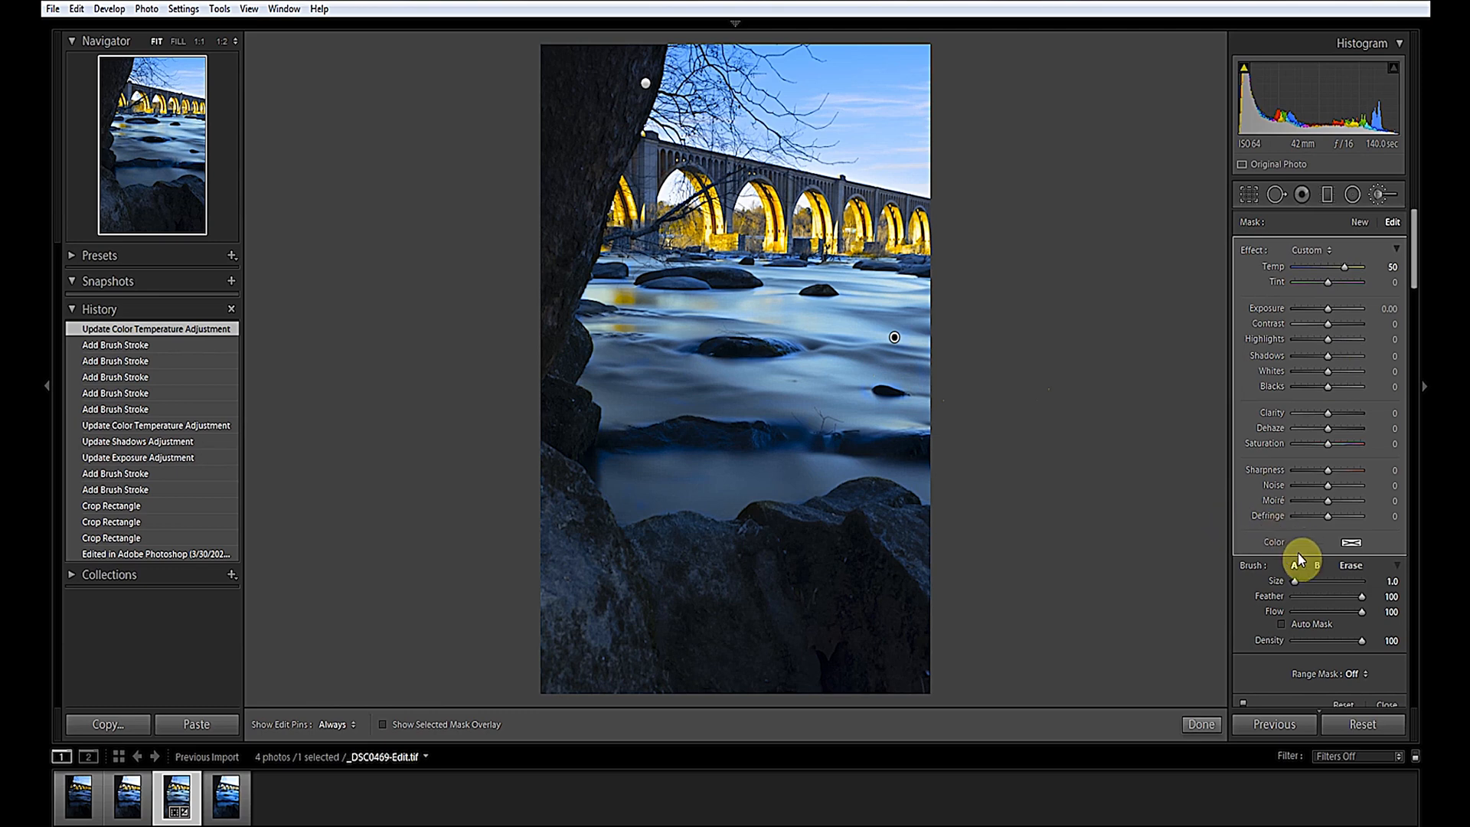
{"action": "left_click", "coordinate": [1203, 725]}
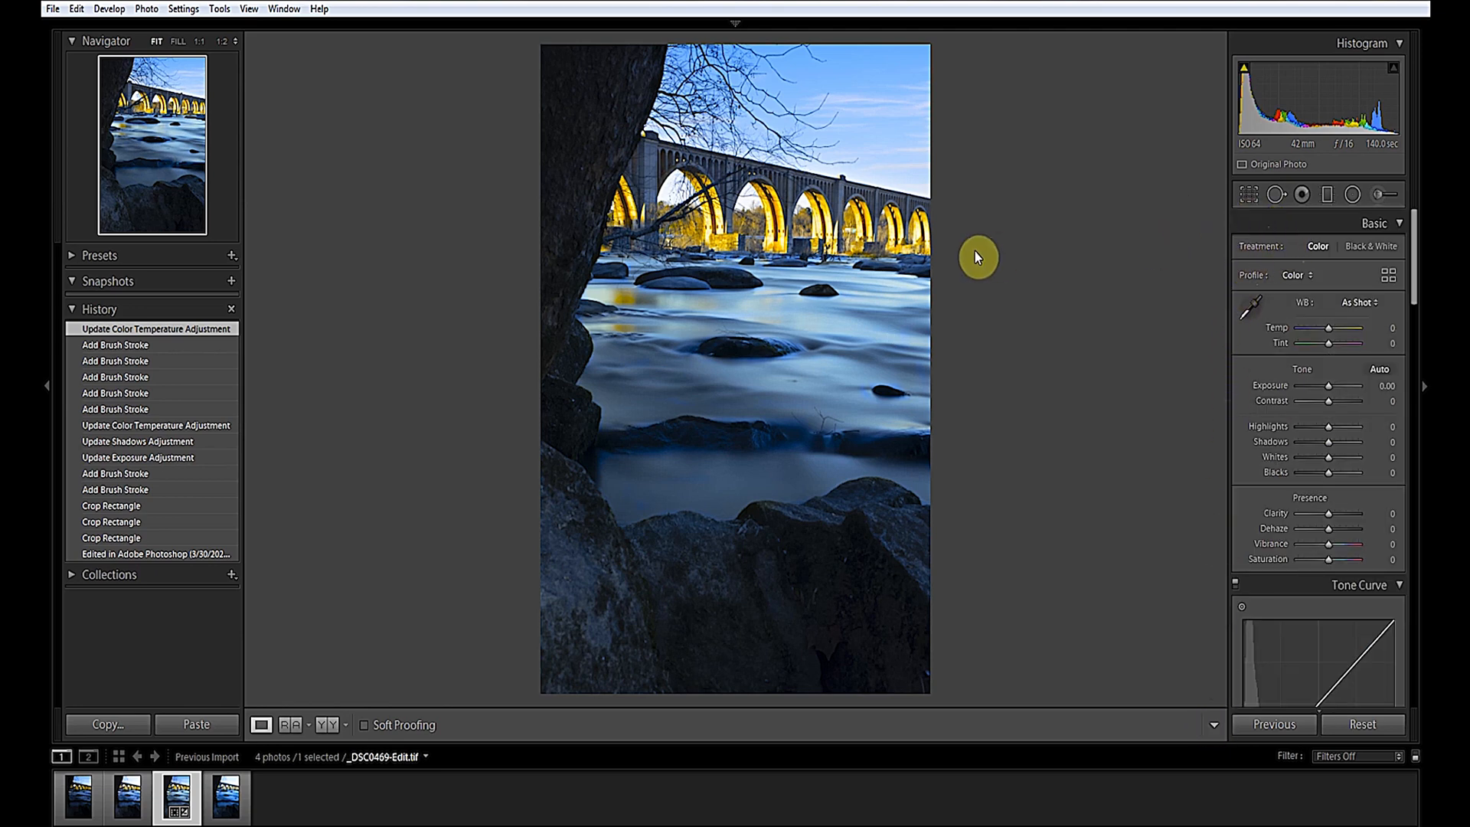
Step: Add a slanted Graduated Filter over the sky down to the bridge and set its Temp to -100
{"action": "left_click", "coordinate": [1327, 198]}
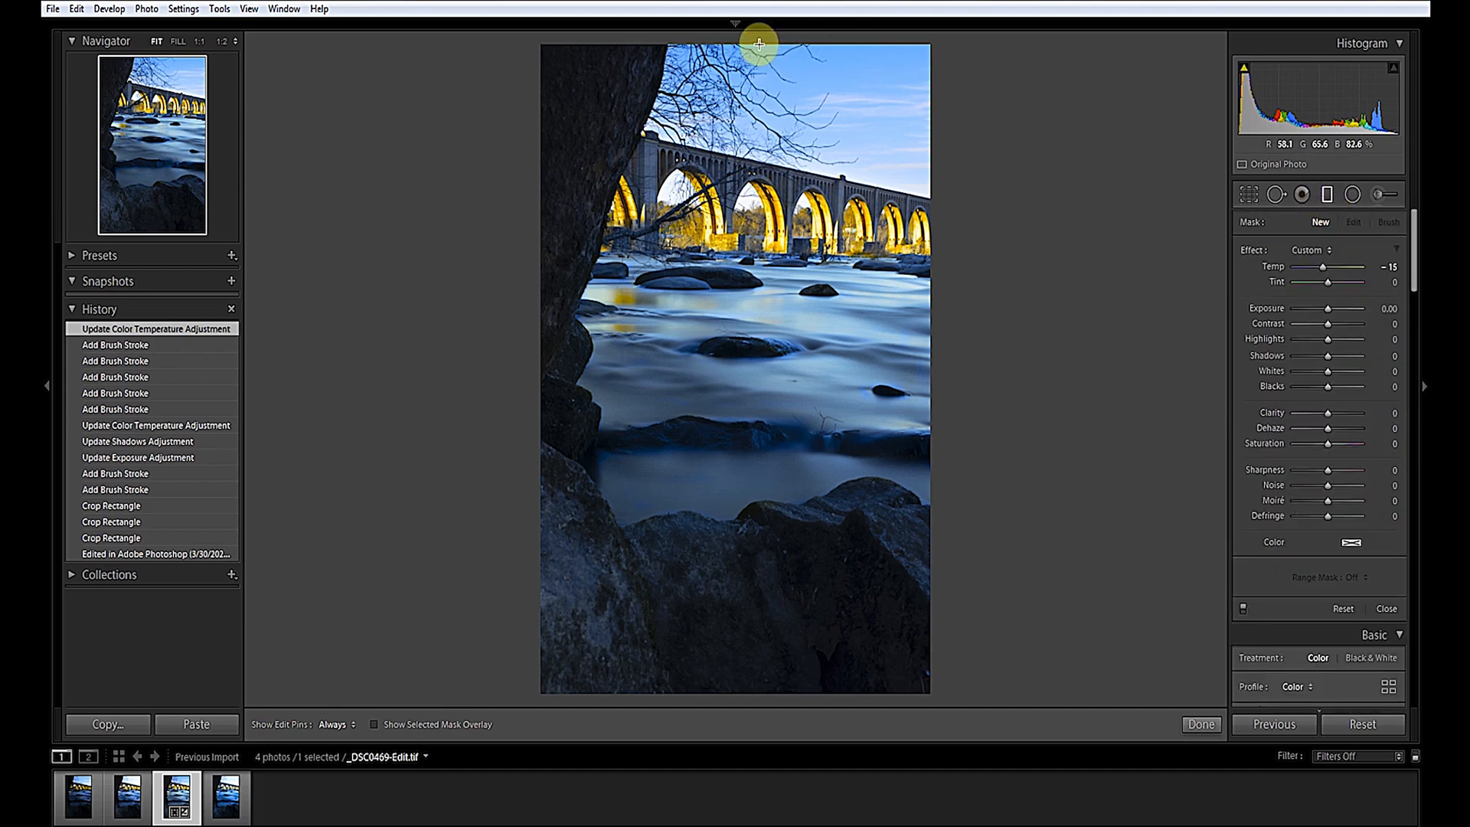
{"action": "left_click_drag", "start_coordinate": [759, 45], "coordinate": [738, 165]}
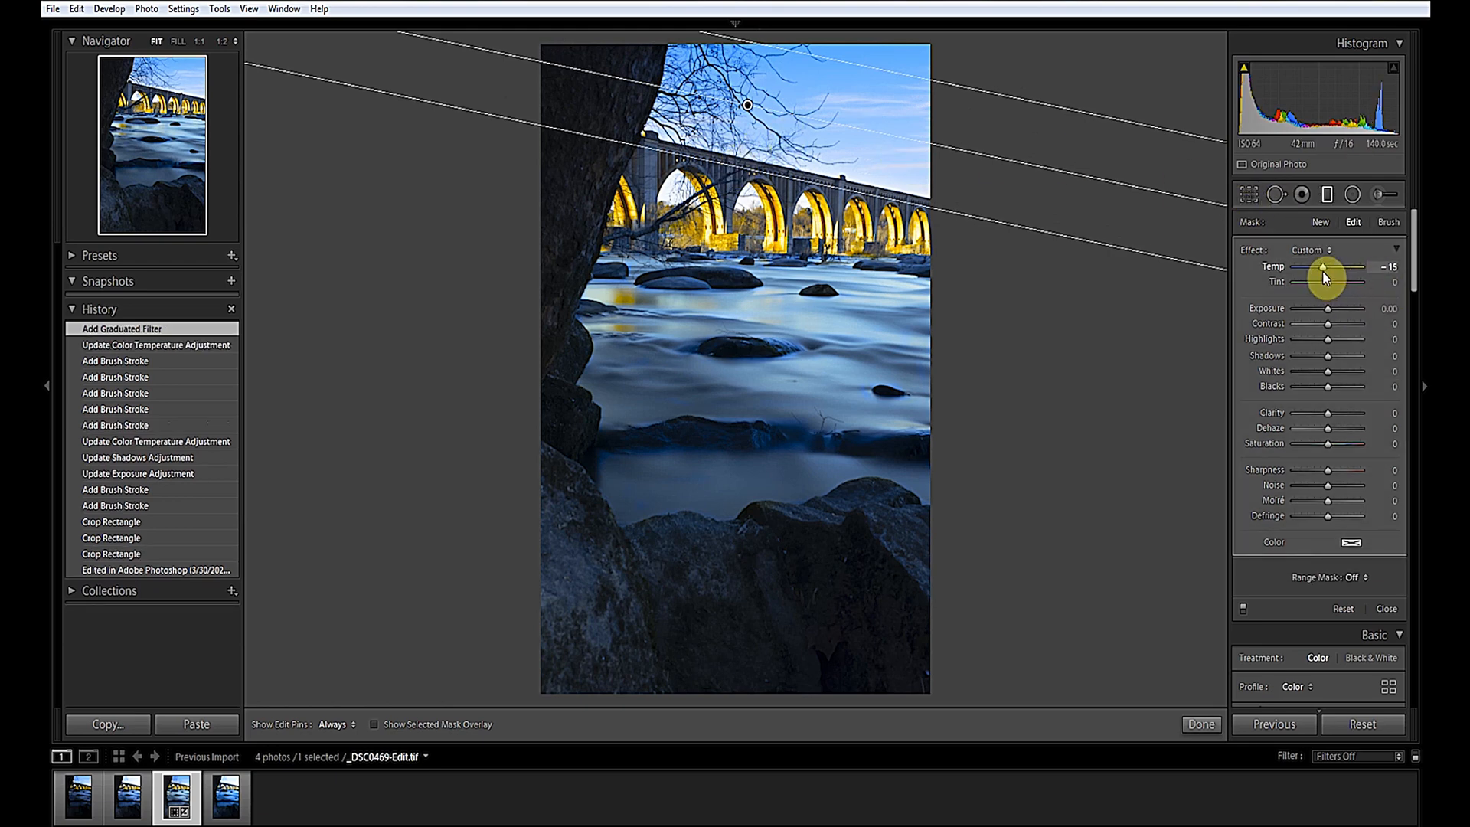
{"action": "left_click_drag", "start_coordinate": [1325, 273], "coordinate": [1299, 281]}
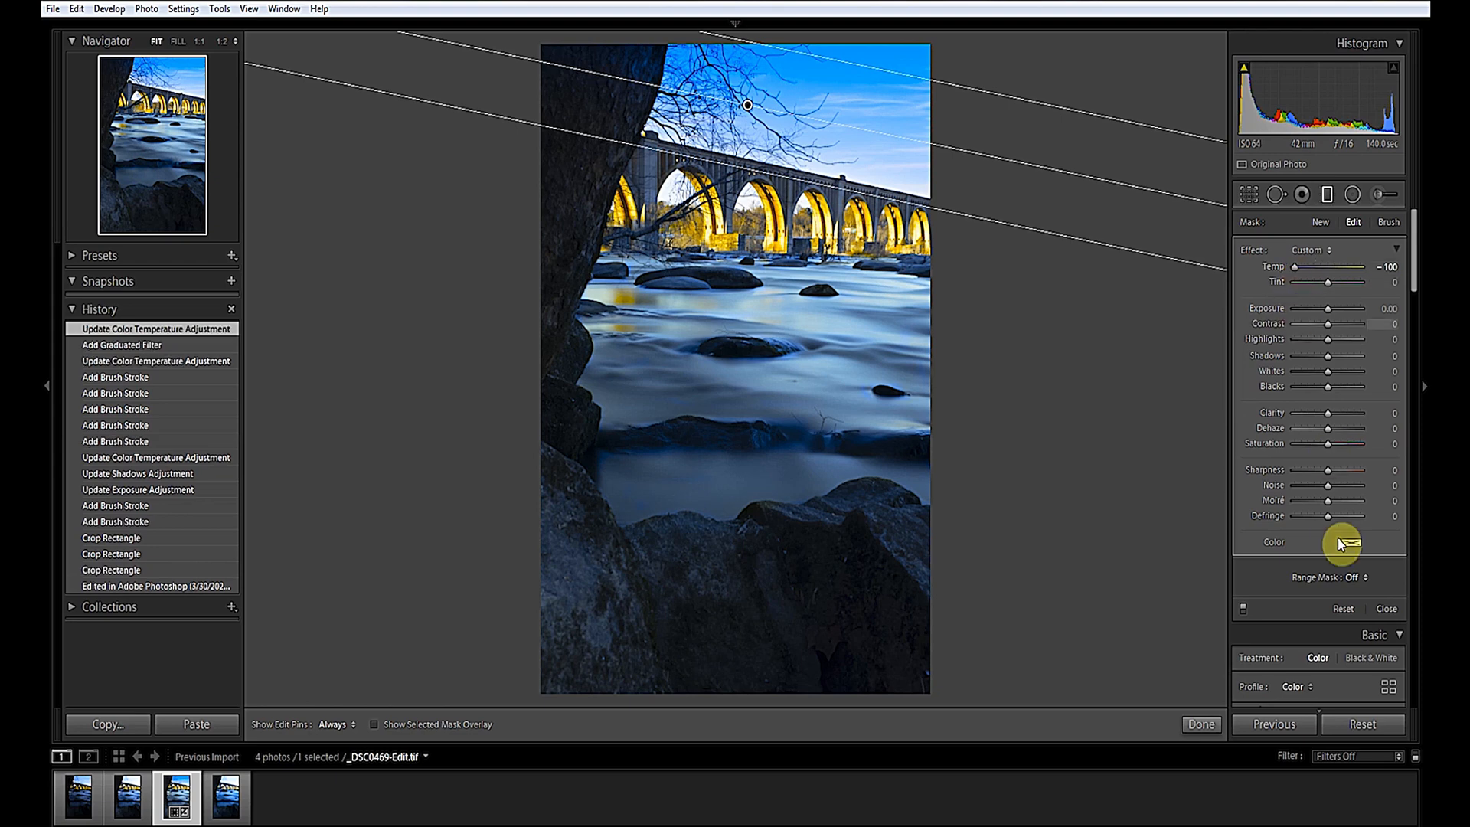
{"action": "left_click", "coordinate": [1200, 725]}
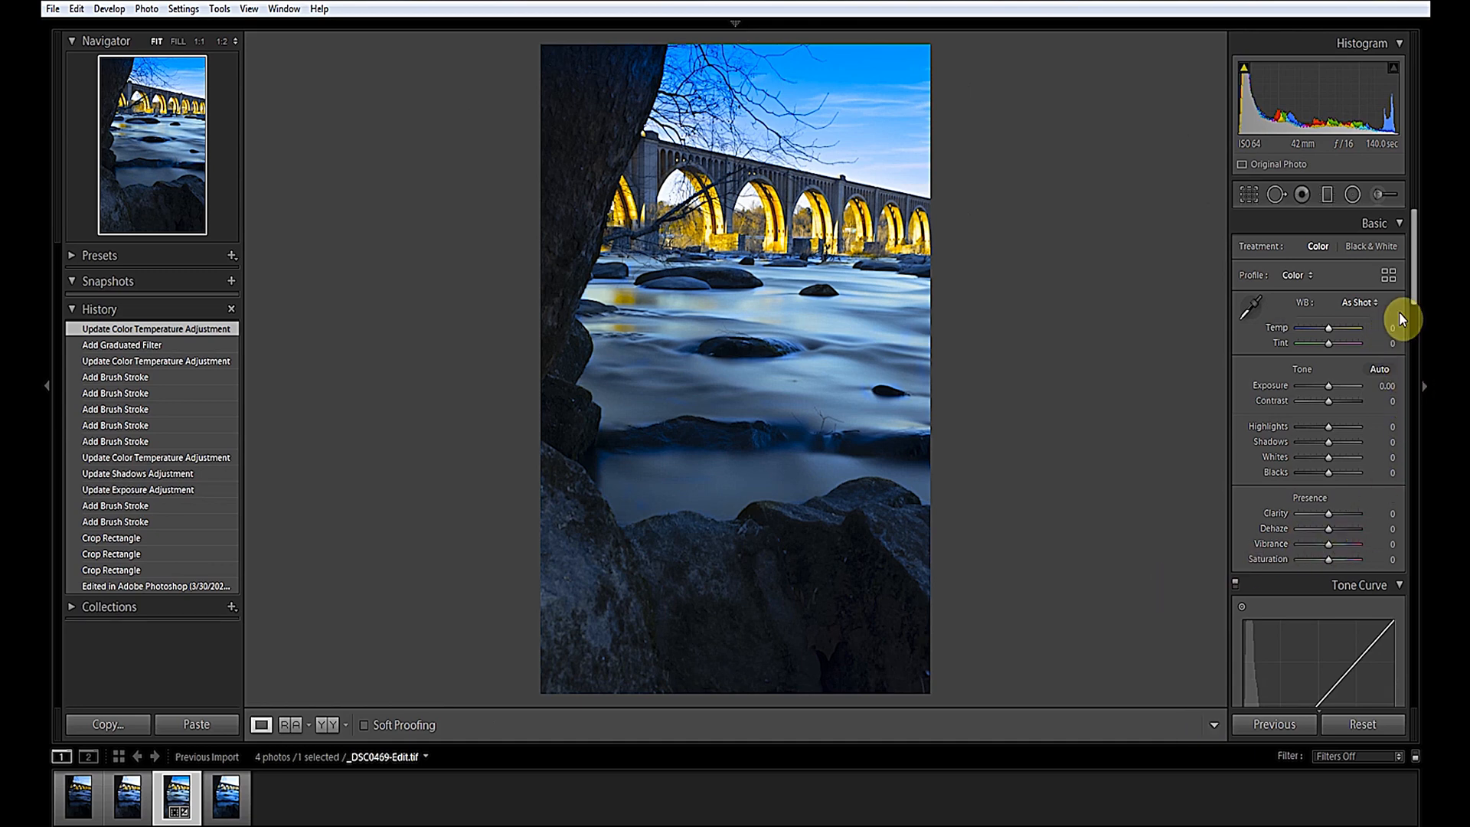
Step: Set the Sharpening Amount of the photo to 64
{"action": "left_click_drag", "start_coordinate": [1412, 288], "coordinate": [1404, 497]}
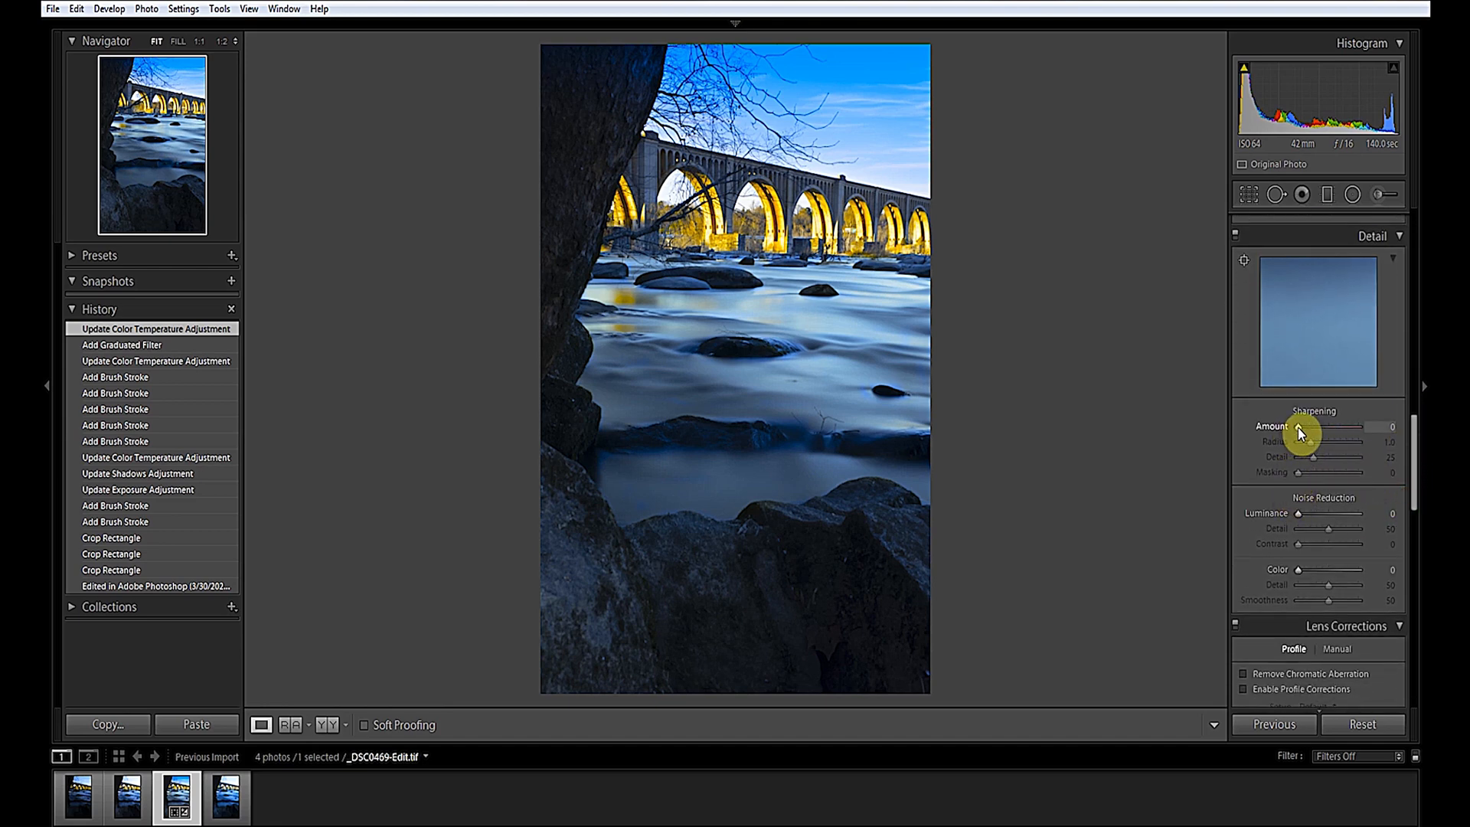
{"action": "left_click_drag", "start_coordinate": [1298, 428], "coordinate": [1303, 428]}
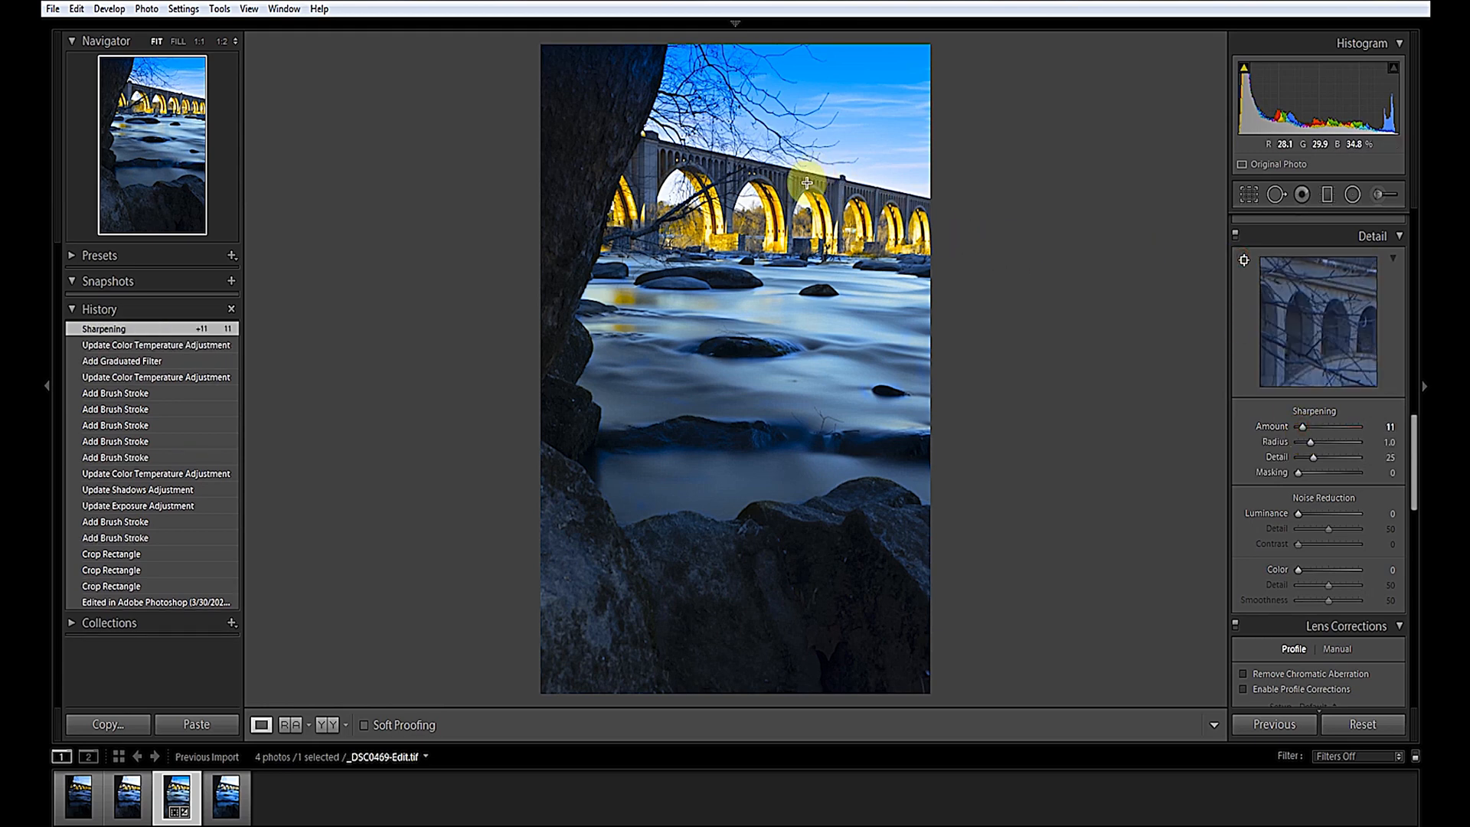
{"action": "left_click_drag", "start_coordinate": [1325, 426], "coordinate": [1325, 425]}
{"action": "left_click", "coordinate": [1321, 429]}
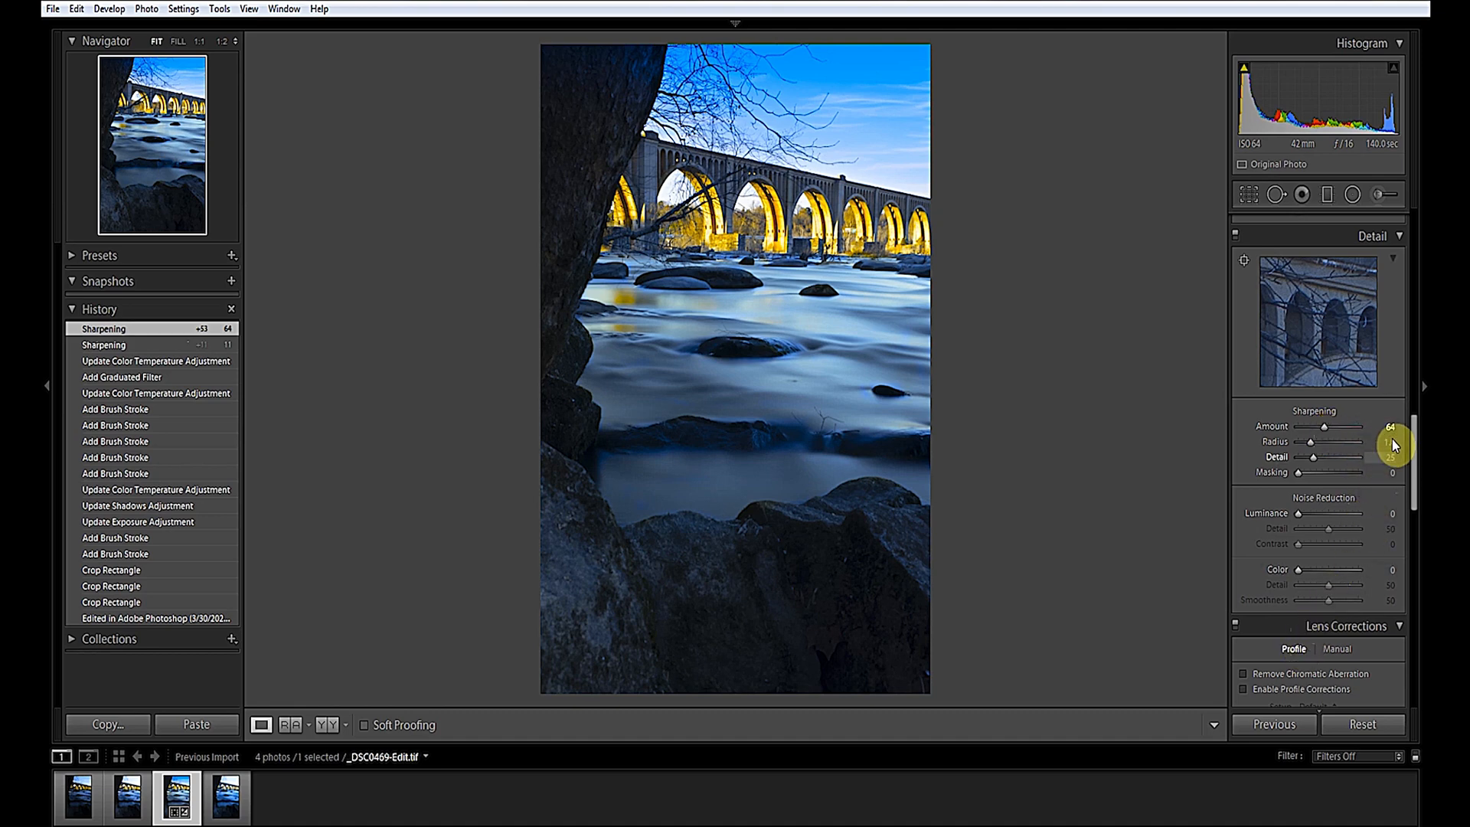
Step: Set the overall Saturation of the photo to +10, leaving the split-toning shadow saturation at 0
{"action": "left_click_drag", "start_coordinate": [1415, 471], "coordinate": [1412, 406]}
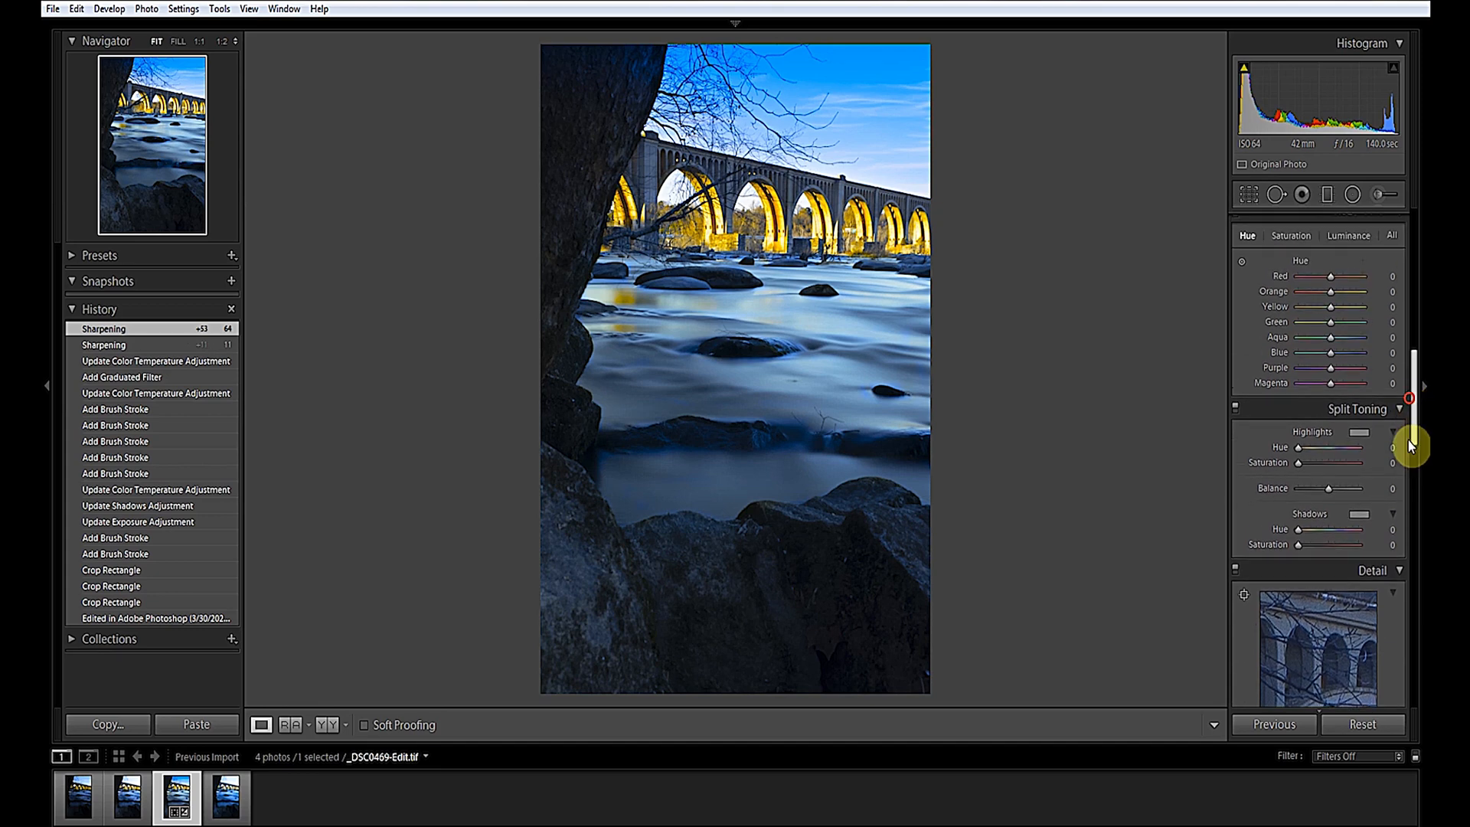
{"action": "left_click_drag", "start_coordinate": [1298, 544], "coordinate": [1302, 549]}
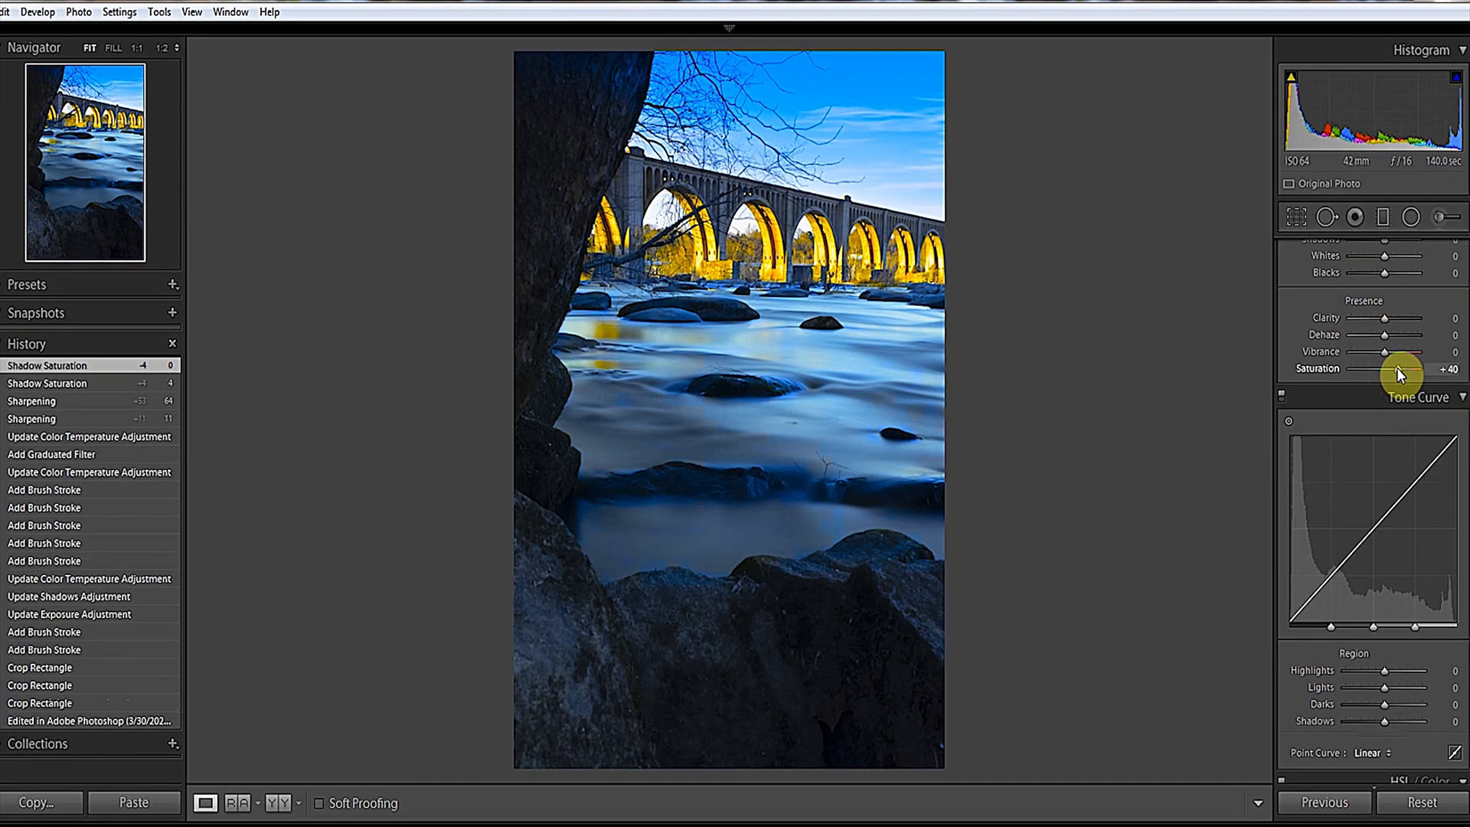
{"action": "left_click_drag", "start_coordinate": [1395, 369], "coordinate": [1395, 375]}
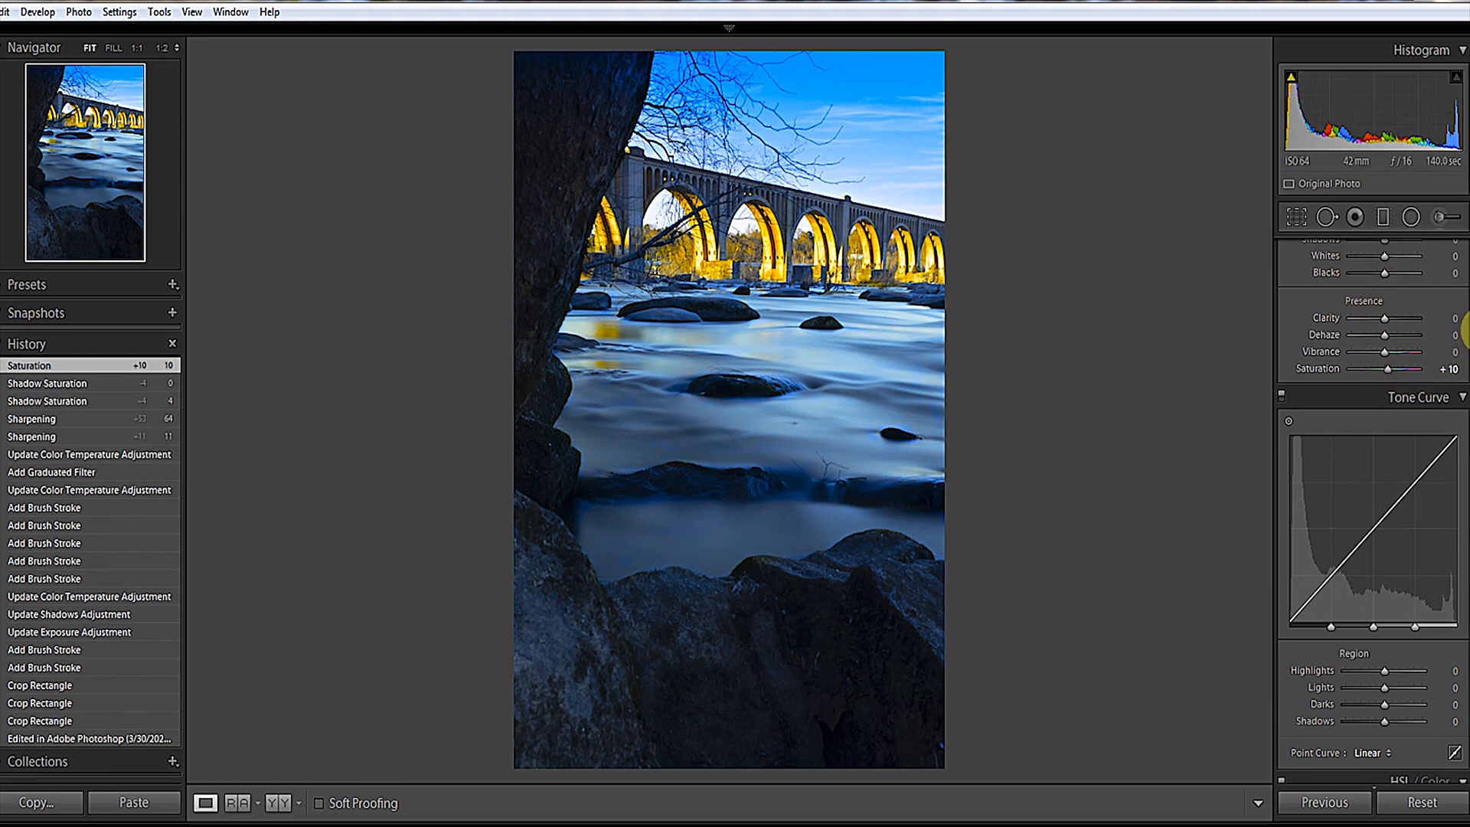
Step: Warm the overall white balance of the photo by raising Temp to about +14
{"action": "scroll", "coordinate": [1464, 315], "scroll_direction": "up", "scroll_amount": 2}
{"action": "scroll", "coordinate": [1464, 315], "scroll_direction": "up", "scroll_amount": 5}
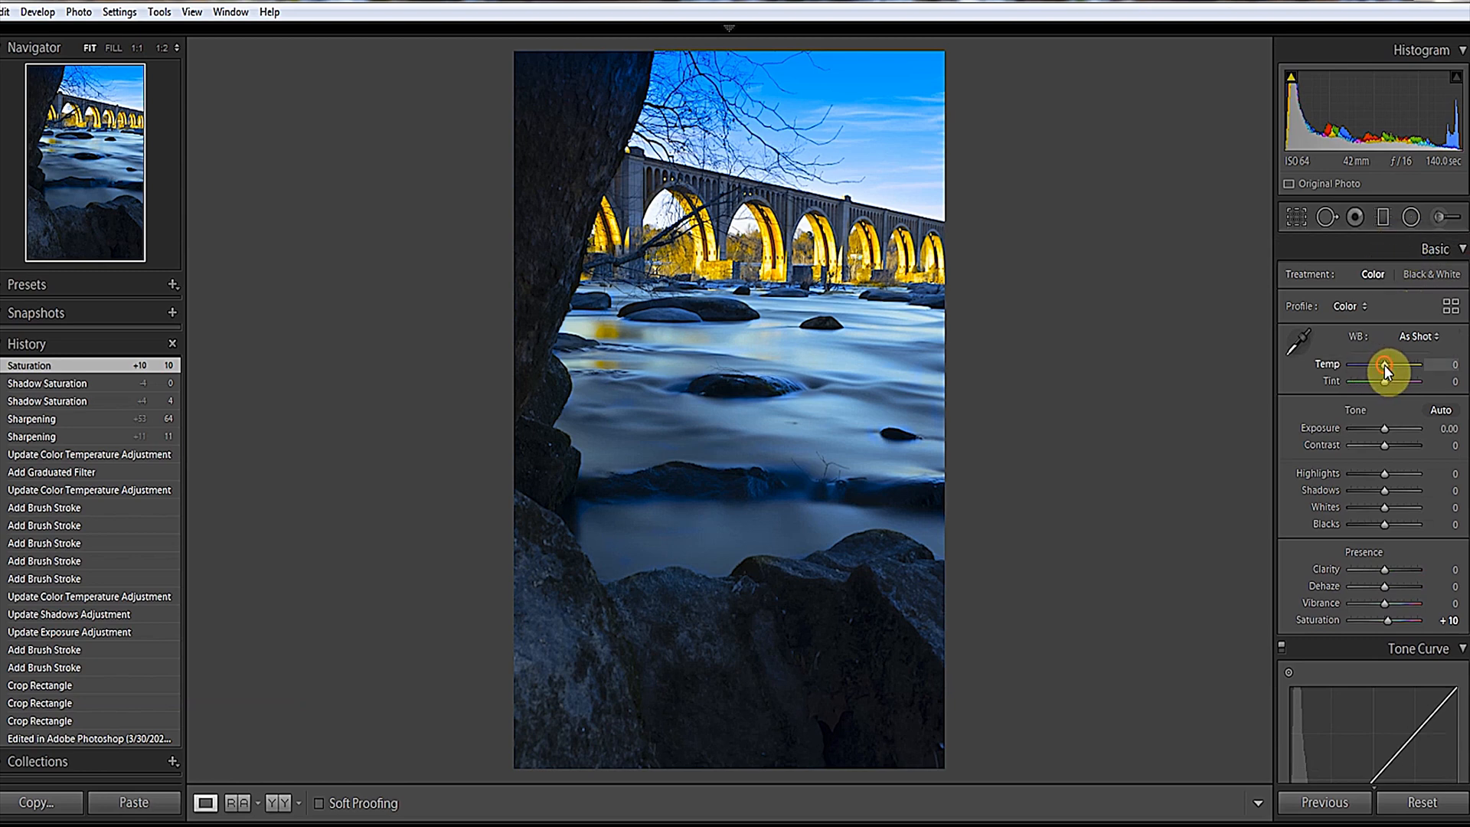
{"action": "left_click_drag", "start_coordinate": [1385, 365], "coordinate": [1386, 365]}
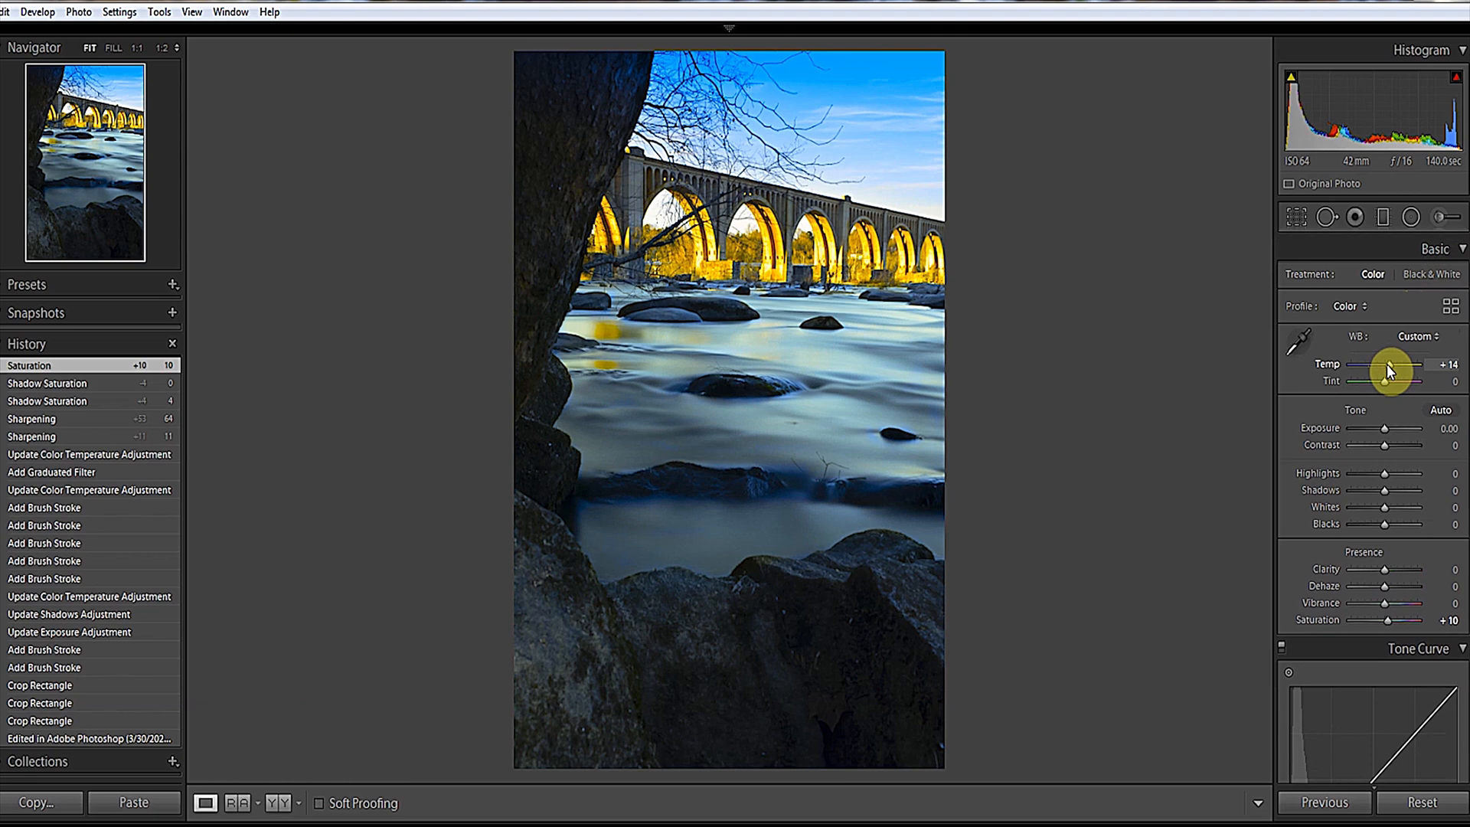